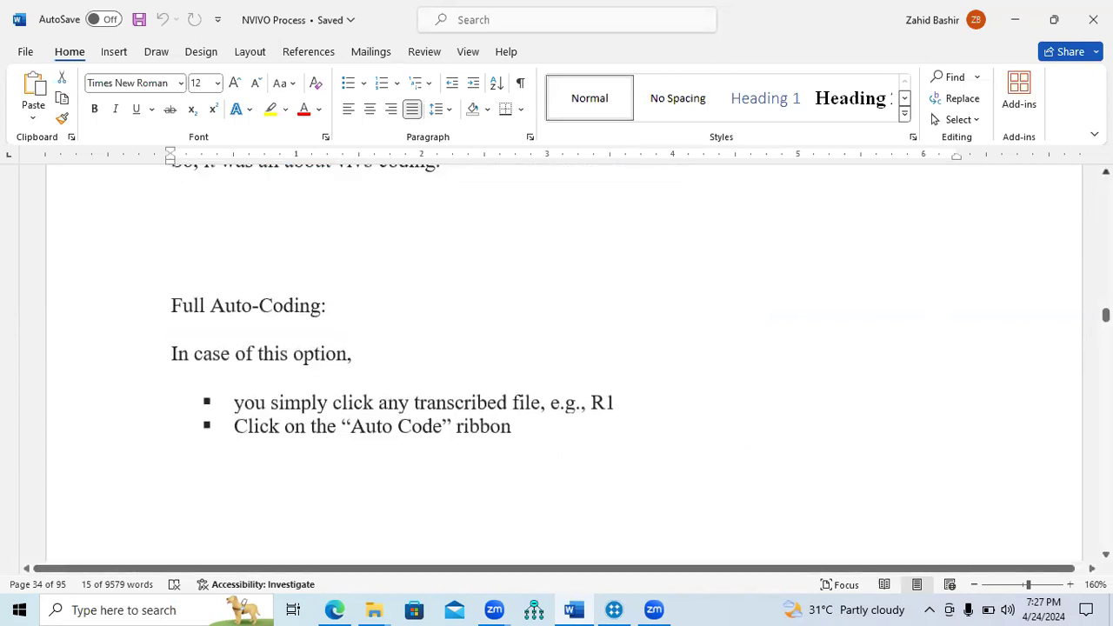
Step: Examine the Full Auto-Coding section's instructions on choosing a transcribed file and starting Auto Code
{"action": "scroll", "coordinate": [557, 365], "scroll_direction": "up", "scroll_amount": 2}
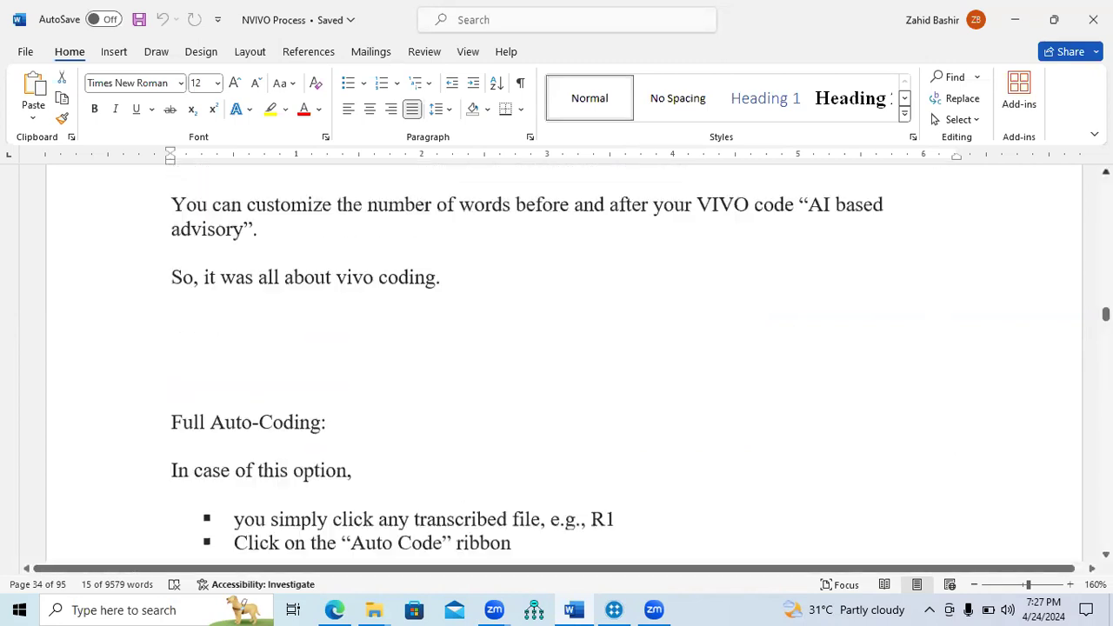
{"action": "scroll", "coordinate": [818, 360], "scroll_direction": "up", "scroll_amount": 1}
{"action": "left_click", "coordinate": [173, 467]}
{"action": "triple_click", "coordinate": [316, 467]}
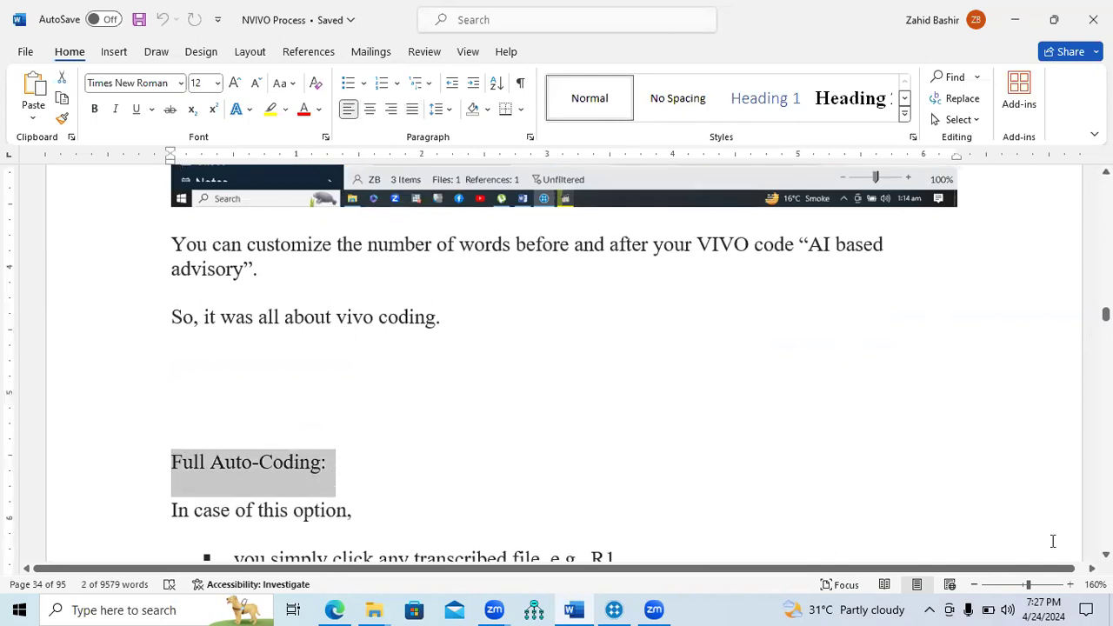
{"action": "scroll", "coordinate": [557, 365], "scroll_direction": "down", "scroll_amount": 2}
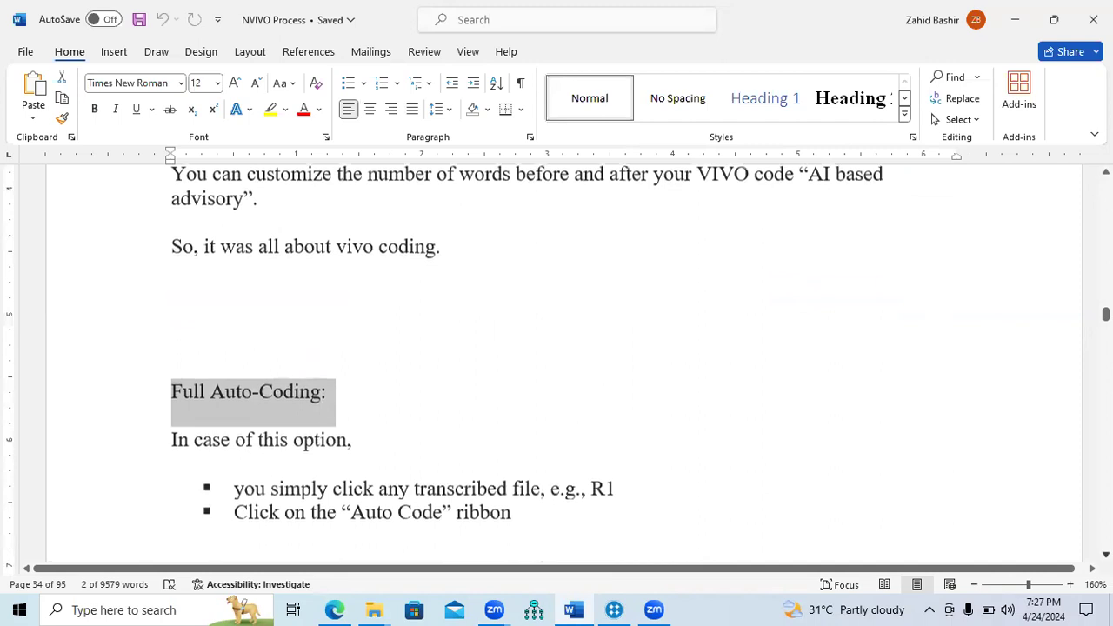
{"action": "scroll", "coordinate": [557, 366], "scroll_direction": "down", "scroll_amount": 1}
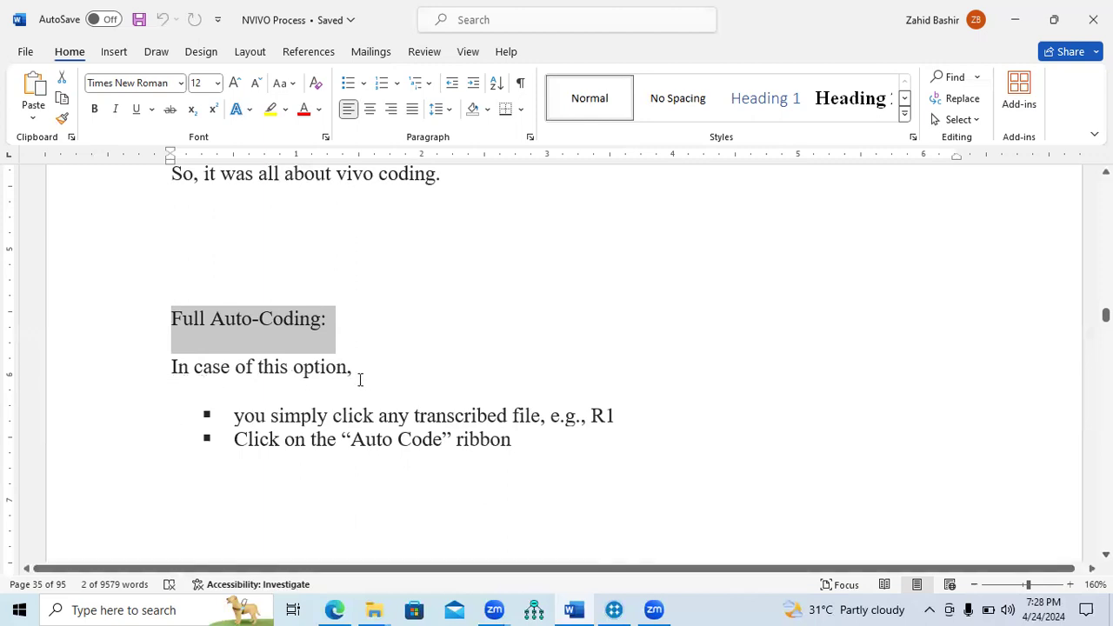
{"action": "left_click_drag", "start_coordinate": [389, 419], "coordinate": [543, 420]}
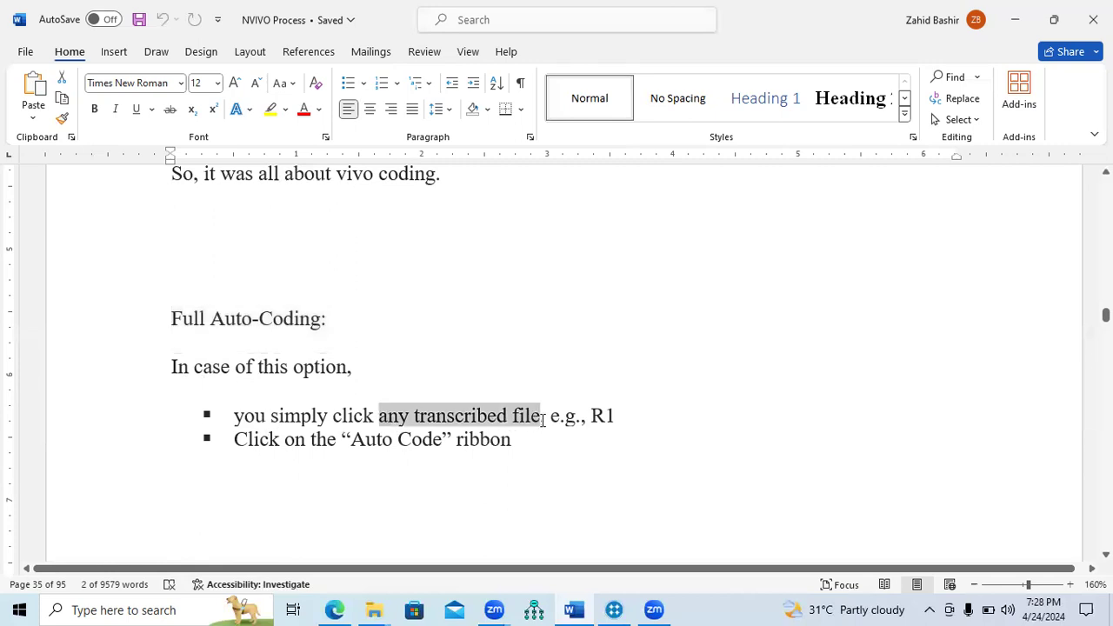
{"action": "left_click_drag", "start_coordinate": [614, 417], "coordinate": [575, 416]}
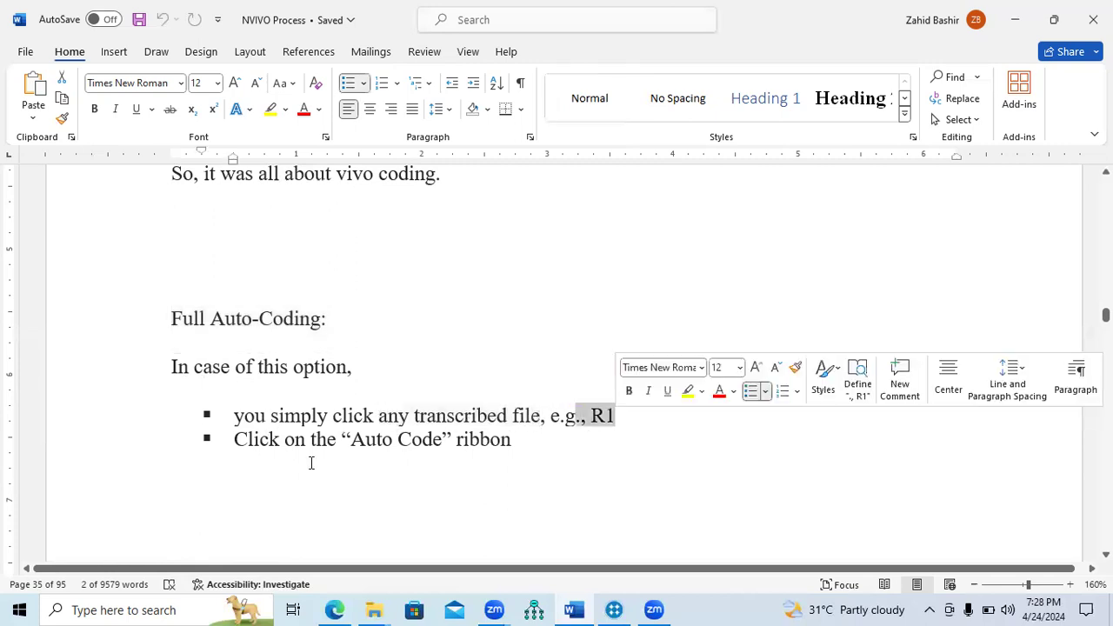
{"action": "left_click_drag", "start_coordinate": [352, 440], "coordinate": [511, 469]}
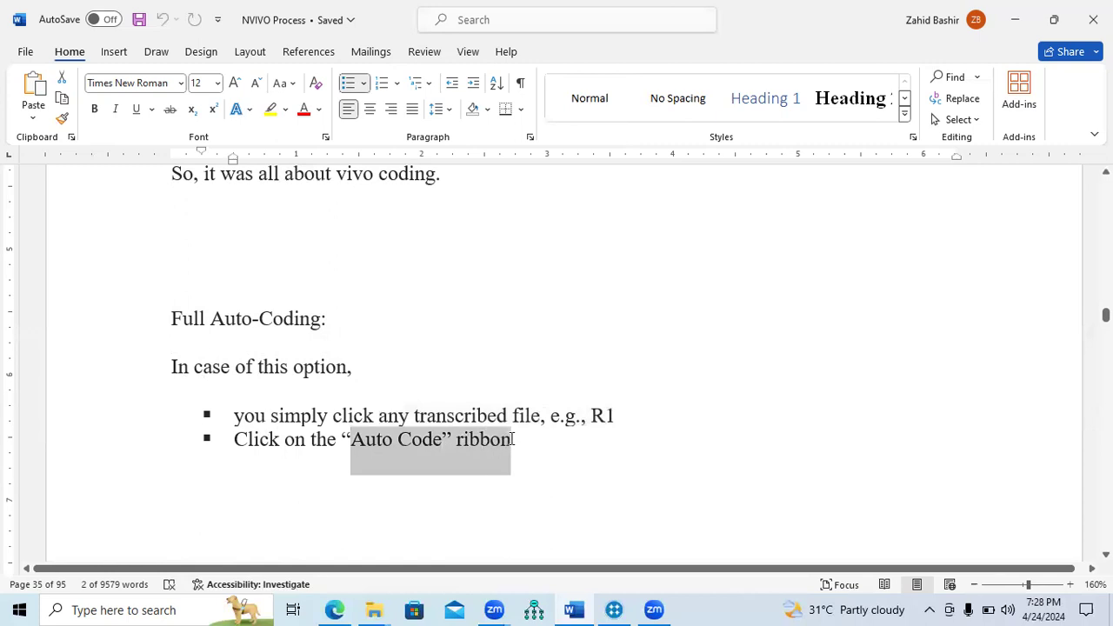
Step: Review the guide's illustration of autocoding an interview file and its instruction about the Identify Themes option
{"action": "scroll", "coordinate": [557, 365], "scroll_direction": "down", "scroll_amount": 1}
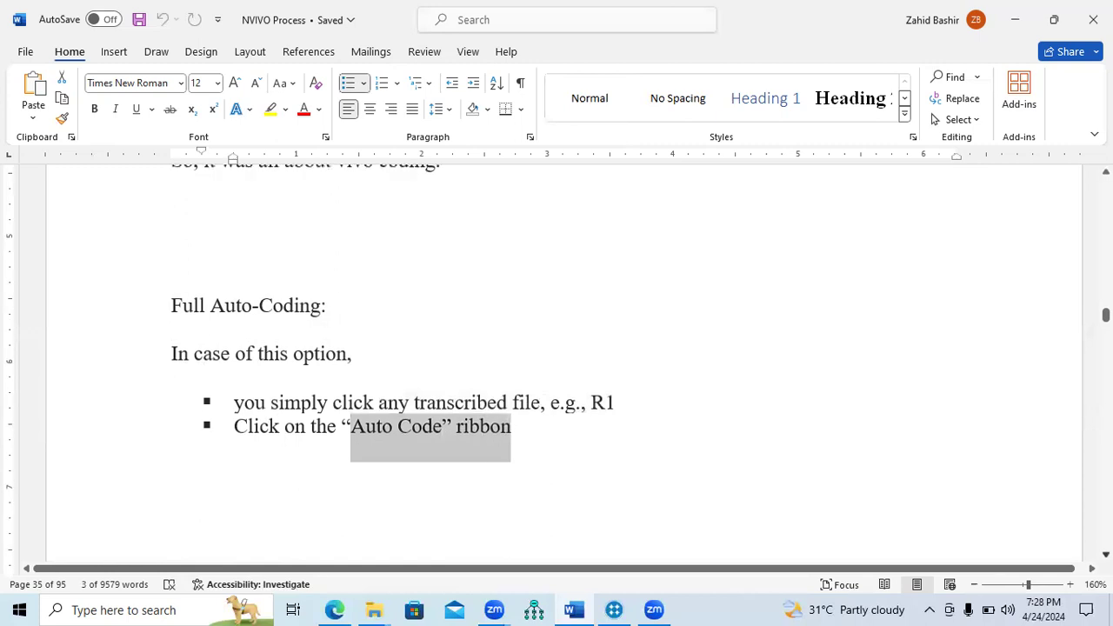
{"action": "scroll", "coordinate": [556, 365], "scroll_direction": "down", "scroll_amount": 1}
{"action": "scroll", "coordinate": [557, 366], "scroll_direction": "down", "scroll_amount": 5}
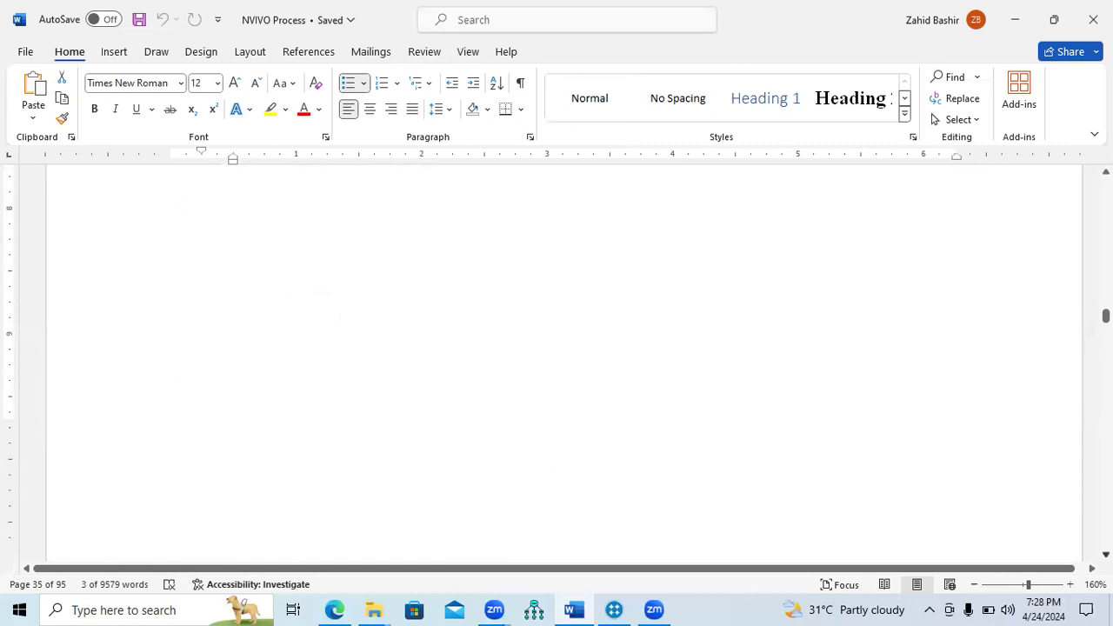
{"action": "scroll", "coordinate": [557, 365], "scroll_direction": "down", "scroll_amount": 5}
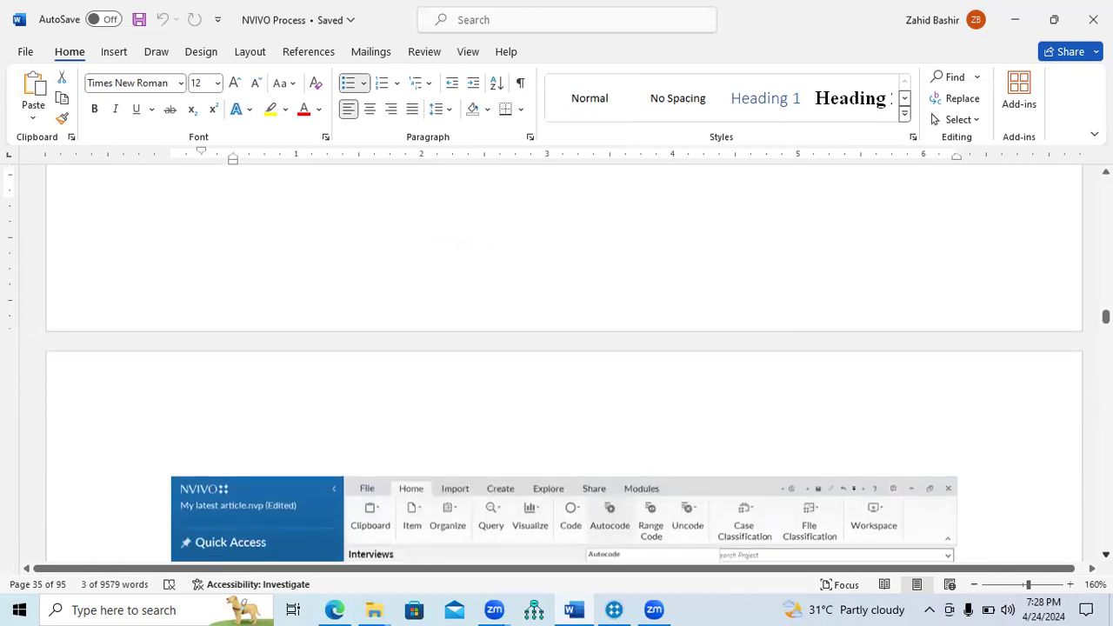
{"action": "scroll", "coordinate": [557, 366], "scroll_direction": "down", "scroll_amount": 3}
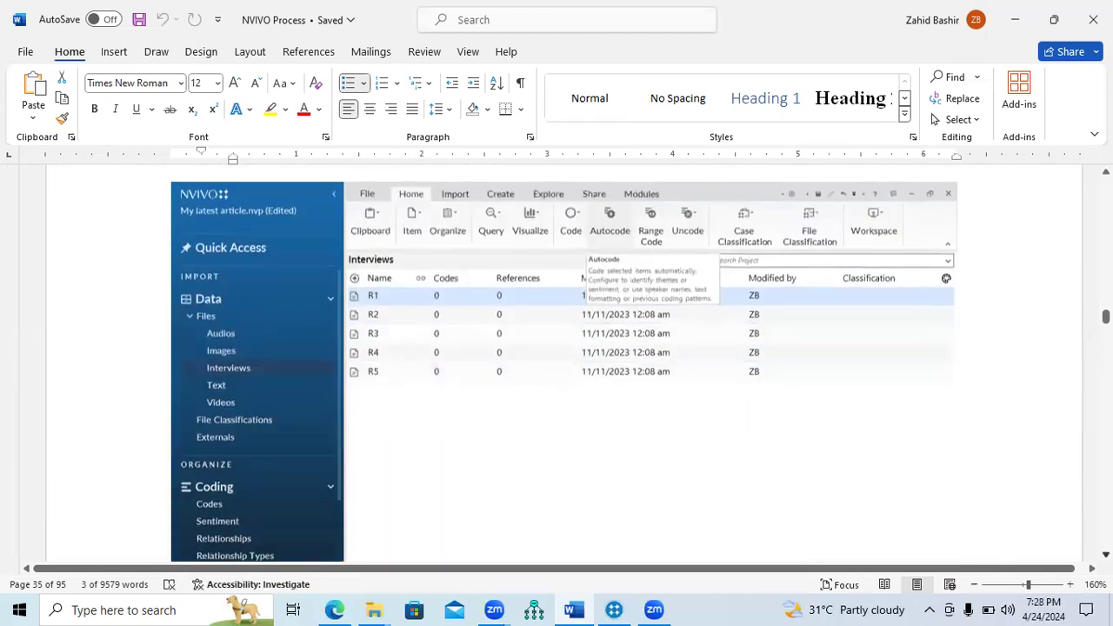
{"action": "scroll", "coordinate": [1022, 519], "scroll_direction": "down", "scroll_amount": 1}
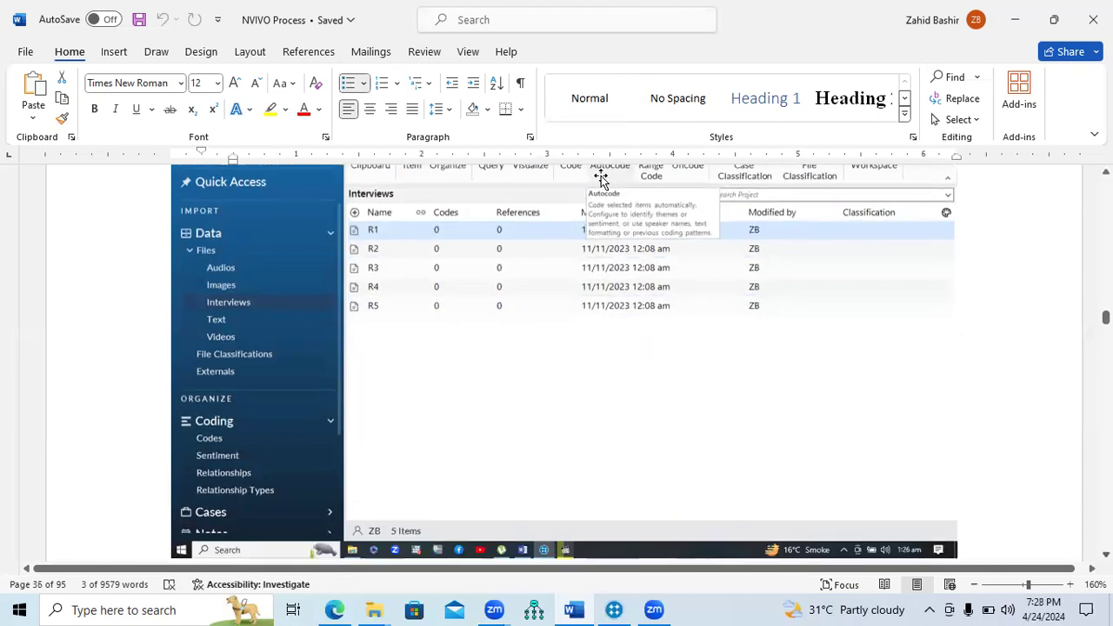
{"action": "scroll", "coordinate": [564, 362], "scroll_direction": "down", "scroll_amount": 3}
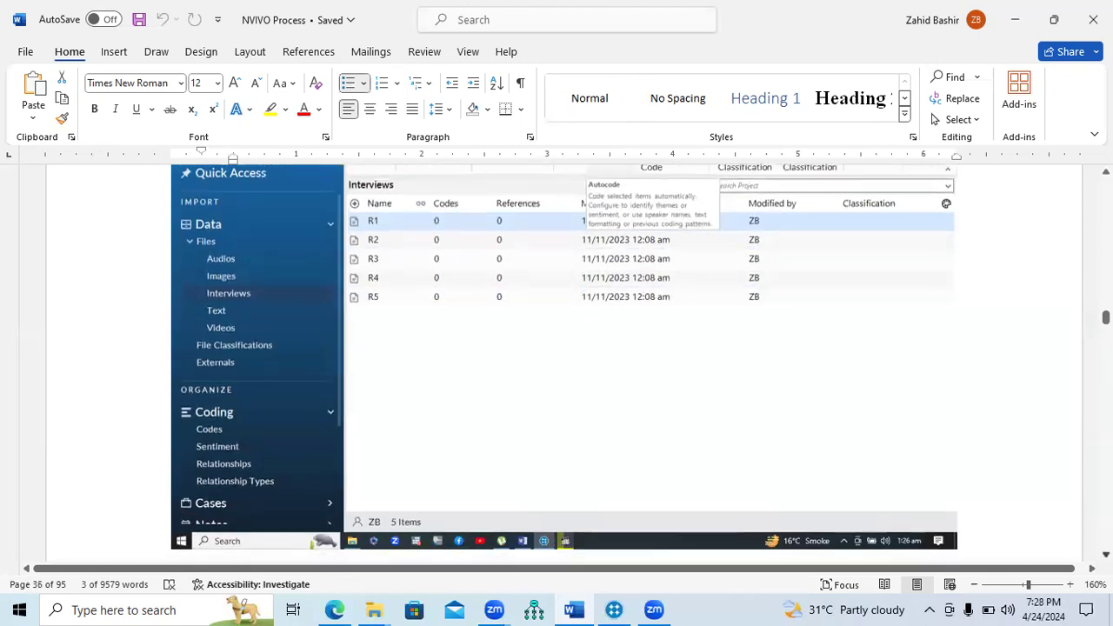
{"action": "scroll", "coordinate": [565, 363], "scroll_direction": "down", "scroll_amount": 4}
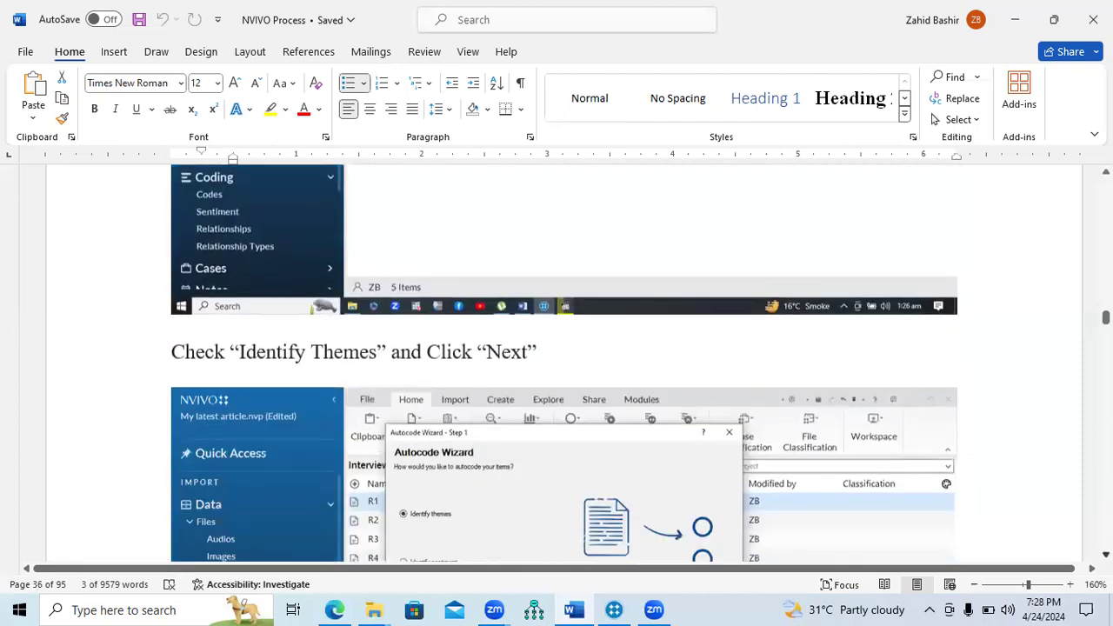
{"action": "scroll", "coordinate": [565, 364], "scroll_direction": "down", "scroll_amount": 1}
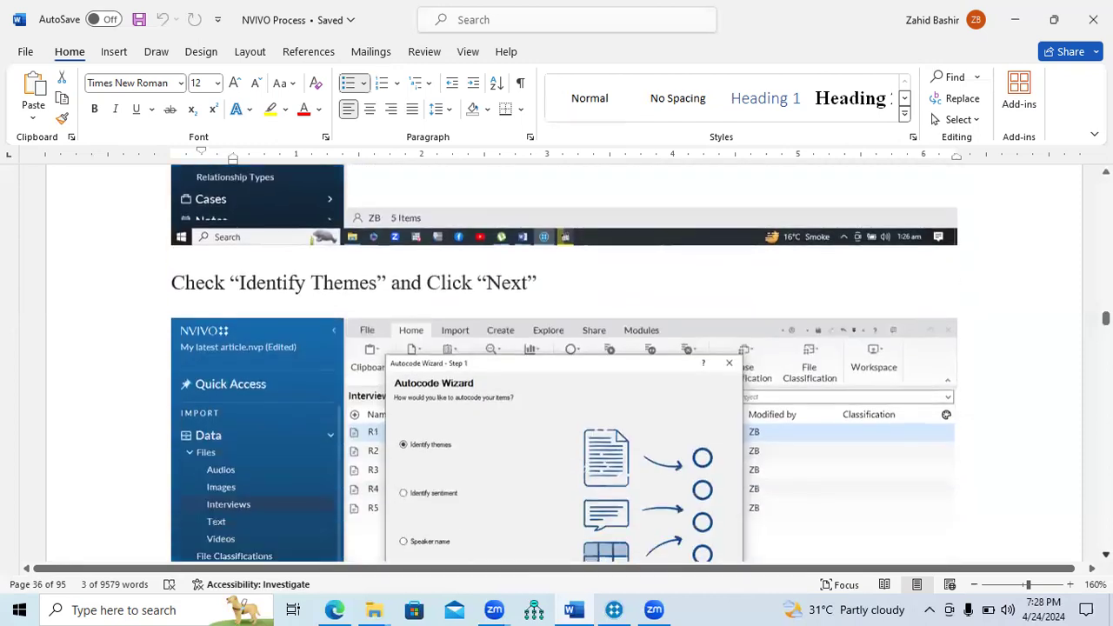
{"action": "scroll", "coordinate": [565, 363], "scroll_direction": "down", "scroll_amount": 2}
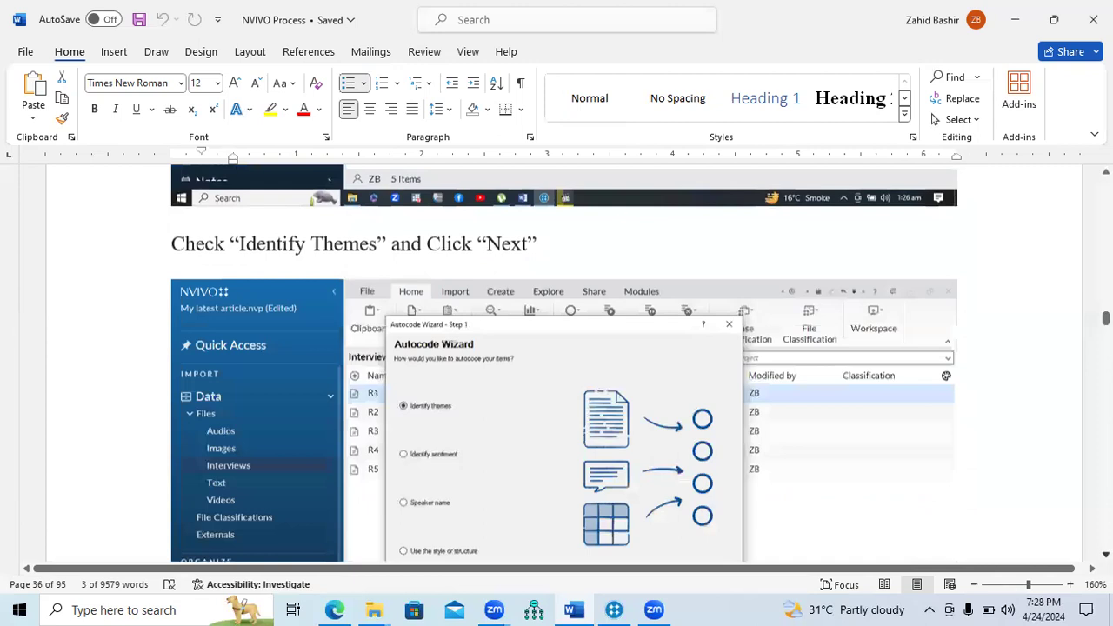
Step: Switch to NVivo and open interview R6 from the Interviews files
{"action": "left_click", "coordinate": [615, 609]}
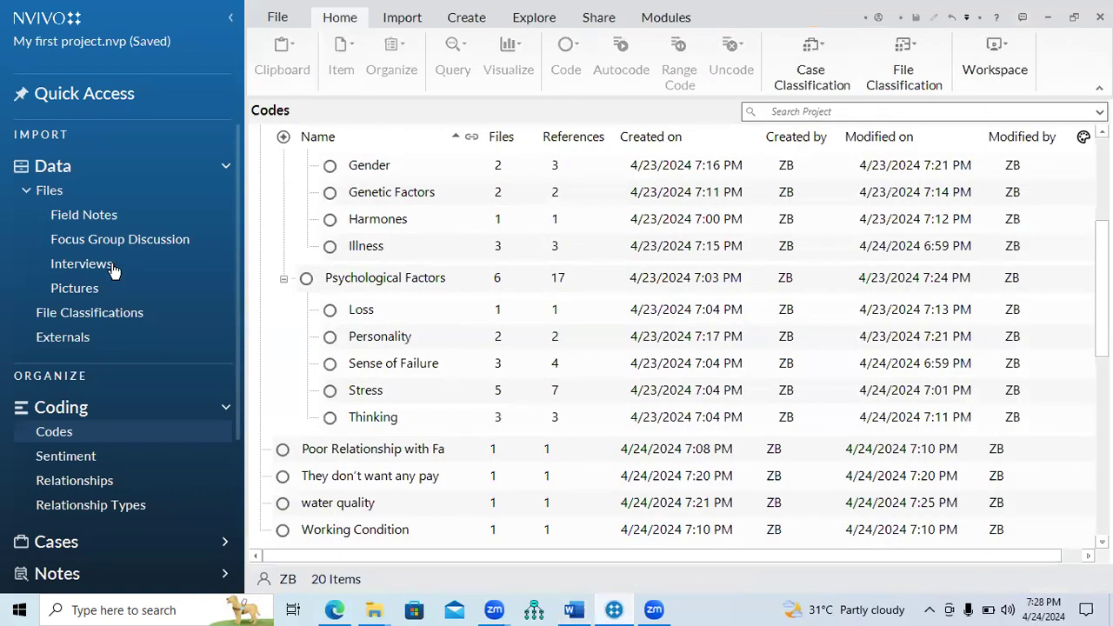
{"action": "left_click", "coordinate": [82, 264]}
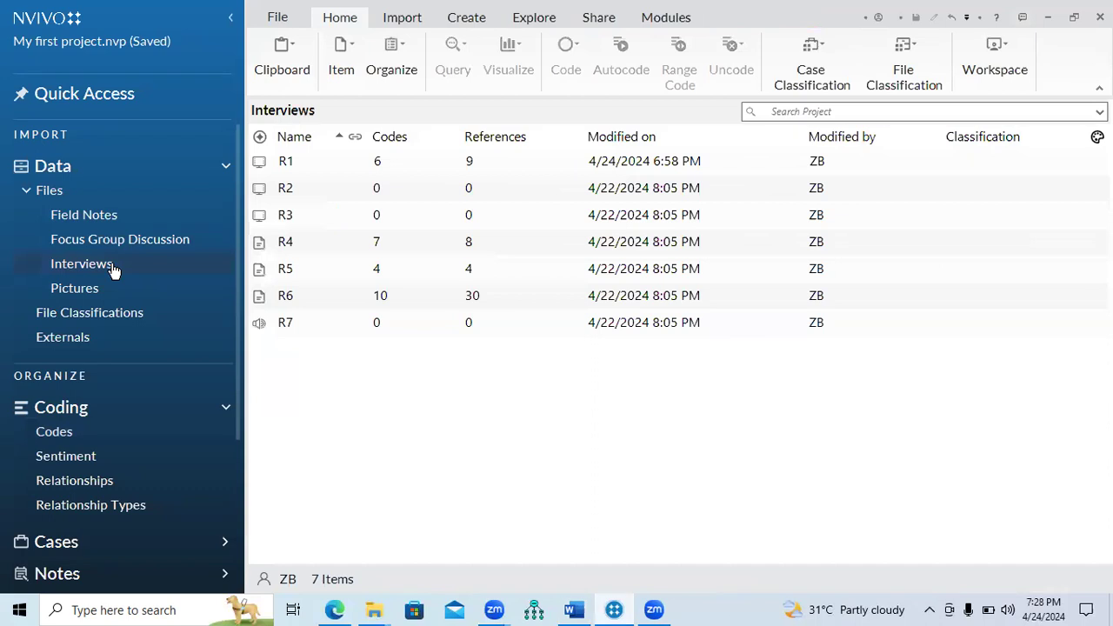
{"action": "double_click", "coordinate": [292, 298]}
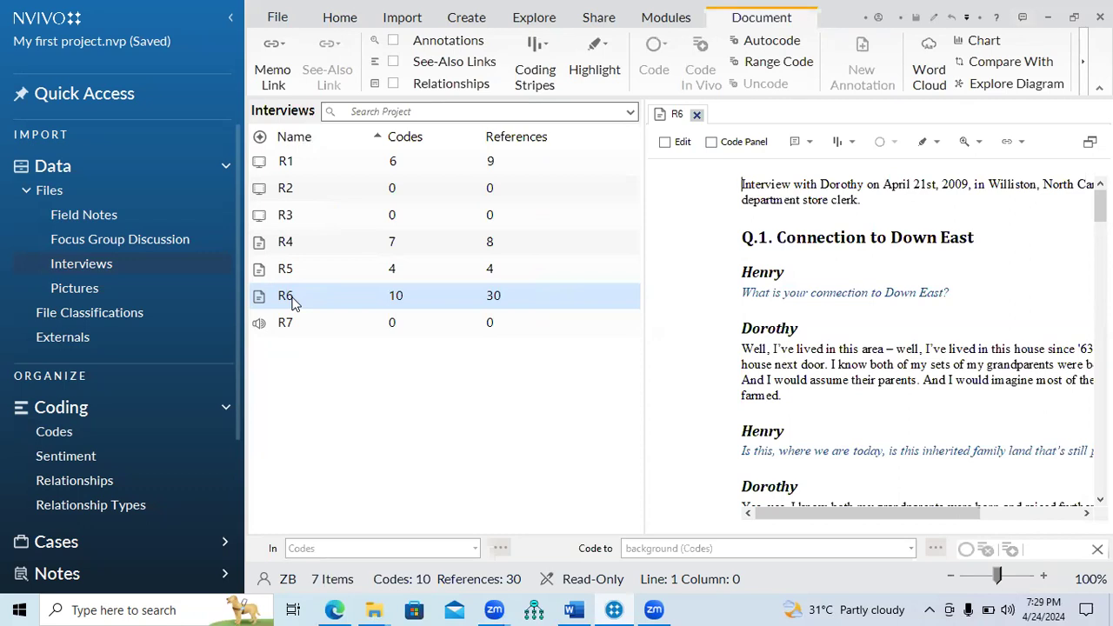
Step: Start autocoding R6 with the Identify themes option and begin downloading the English (US) language pack update
{"action": "left_click", "coordinate": [781, 47]}
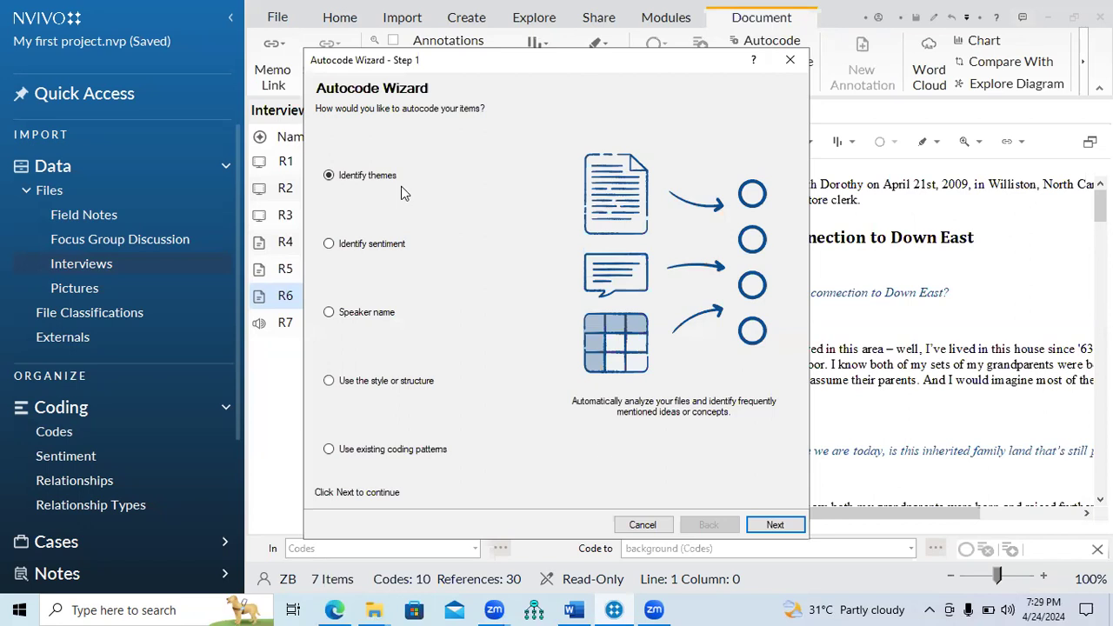
{"action": "left_click", "coordinate": [774, 524]}
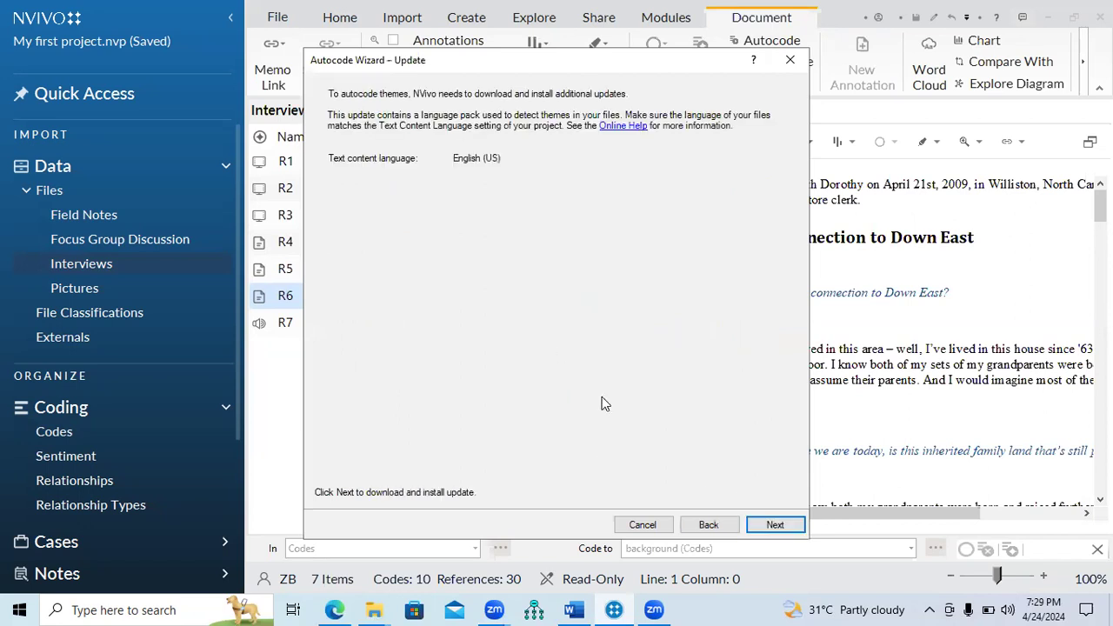
{"action": "left_click", "coordinate": [773, 524]}
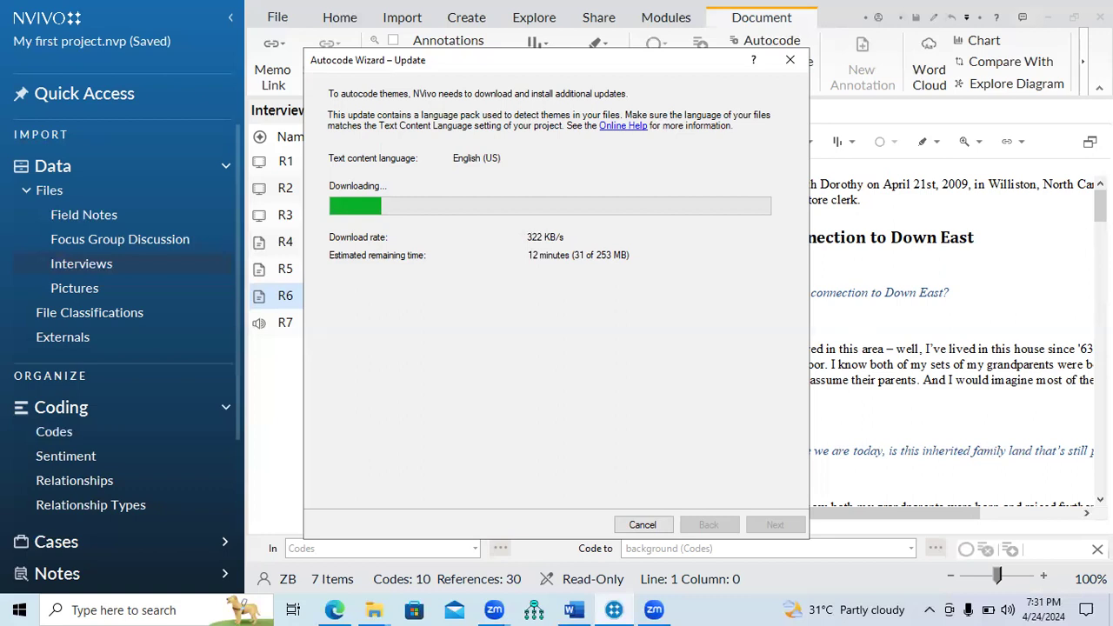
Step: Switch back to the NVIVO Process document in Word and review its instructions and illustration for the autocode update download
{"action": "left_click", "coordinate": [574, 610]}
{"action": "scroll", "coordinate": [563, 360], "scroll_direction": "down", "scroll_amount": 5}
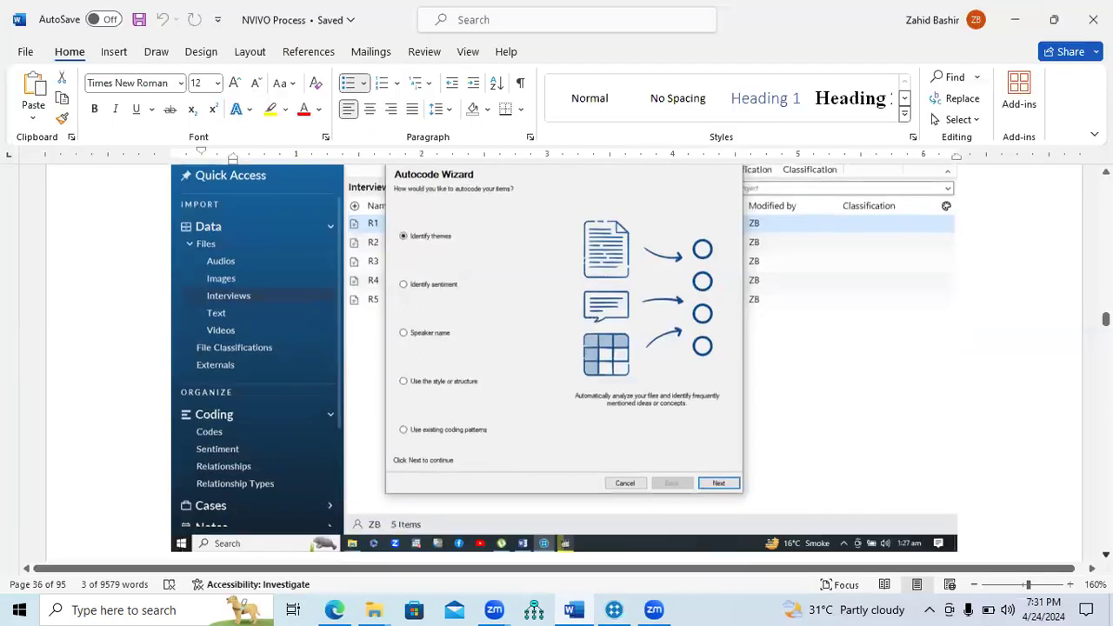
{"action": "scroll", "coordinate": [495, 353], "scroll_direction": "down", "scroll_amount": 2}
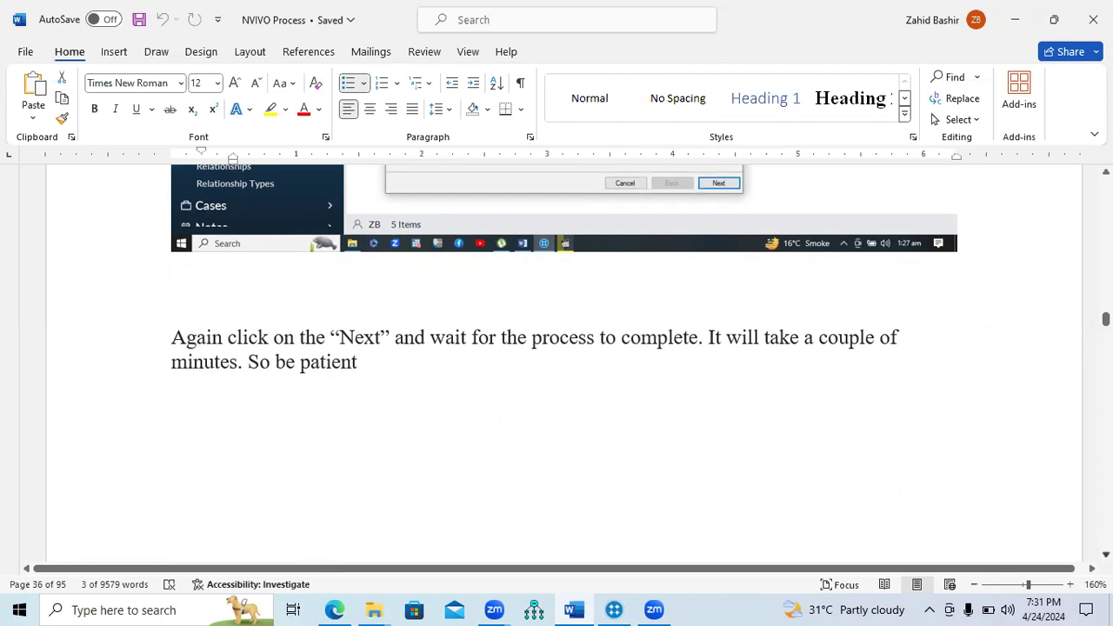
{"action": "scroll", "coordinate": [564, 348], "scroll_direction": "down", "scroll_amount": 1}
{"action": "scroll", "coordinate": [565, 348], "scroll_direction": "down", "scroll_amount": 1}
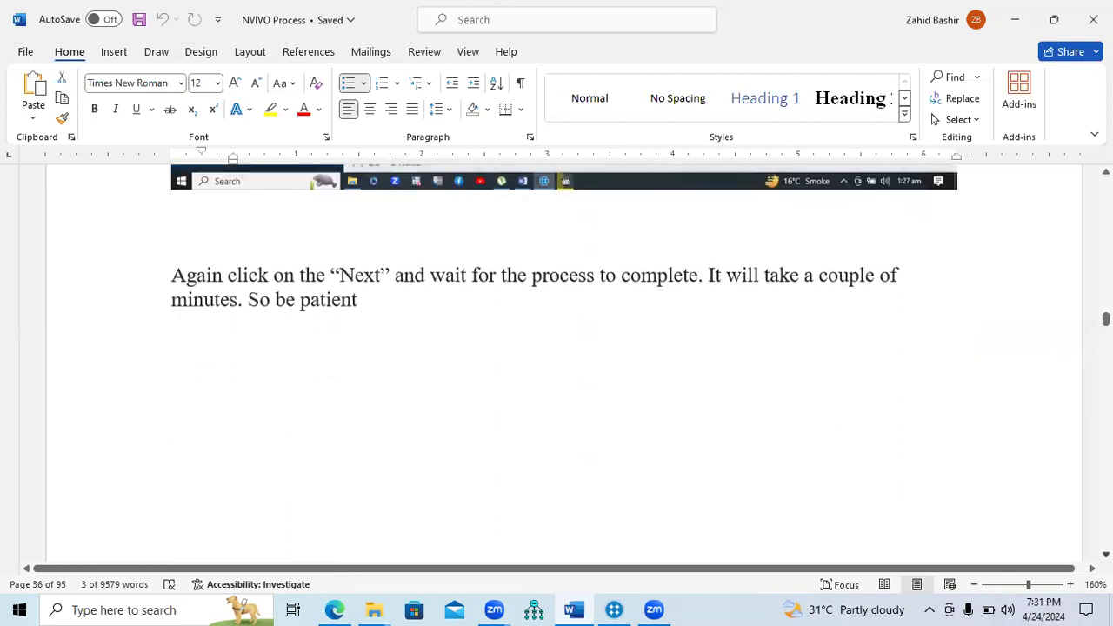
{"action": "scroll", "coordinate": [565, 348], "scroll_direction": "down", "scroll_amount": 1}
{"action": "scroll", "coordinate": [565, 348], "scroll_direction": "down", "scroll_amount": 1}
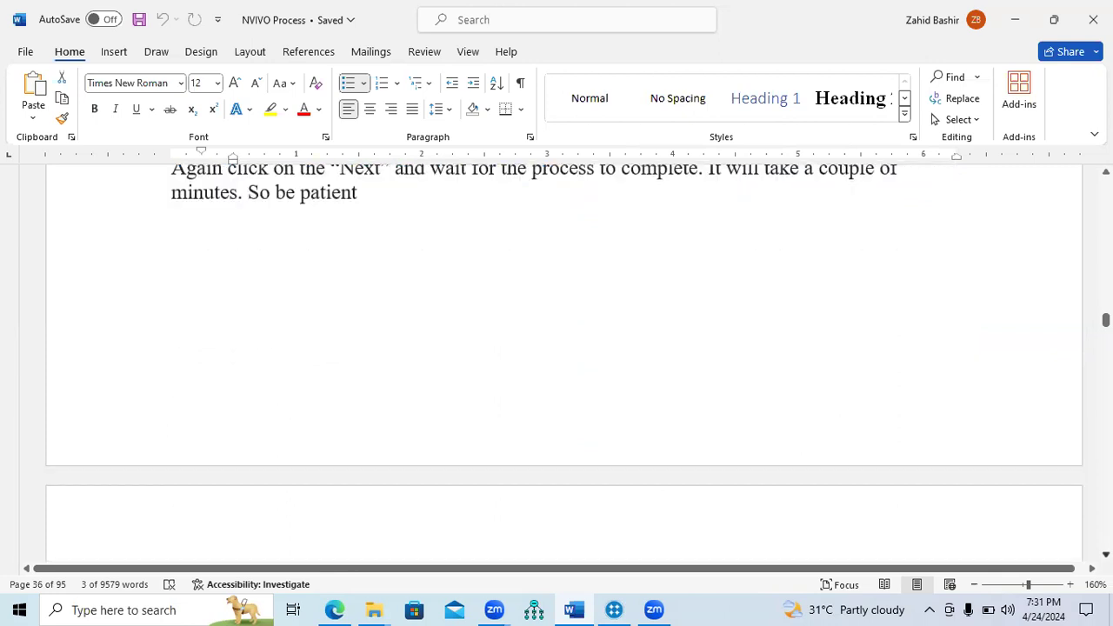
{"action": "scroll", "coordinate": [565, 363], "scroll_direction": "down", "scroll_amount": 4}
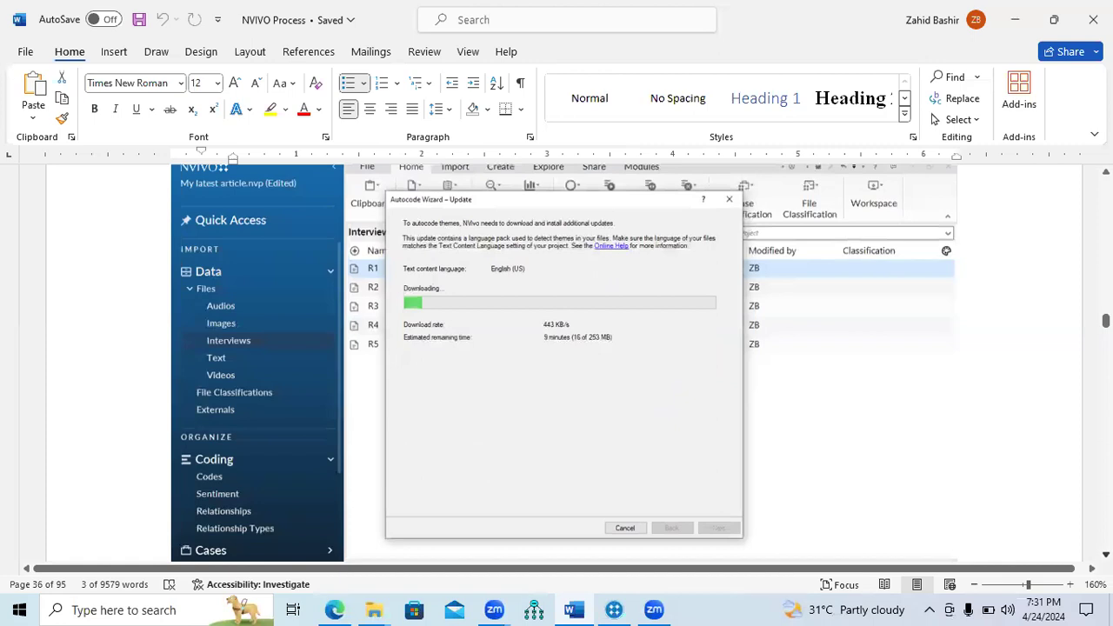
{"action": "scroll", "coordinate": [564, 362], "scroll_direction": "down", "scroll_amount": 1}
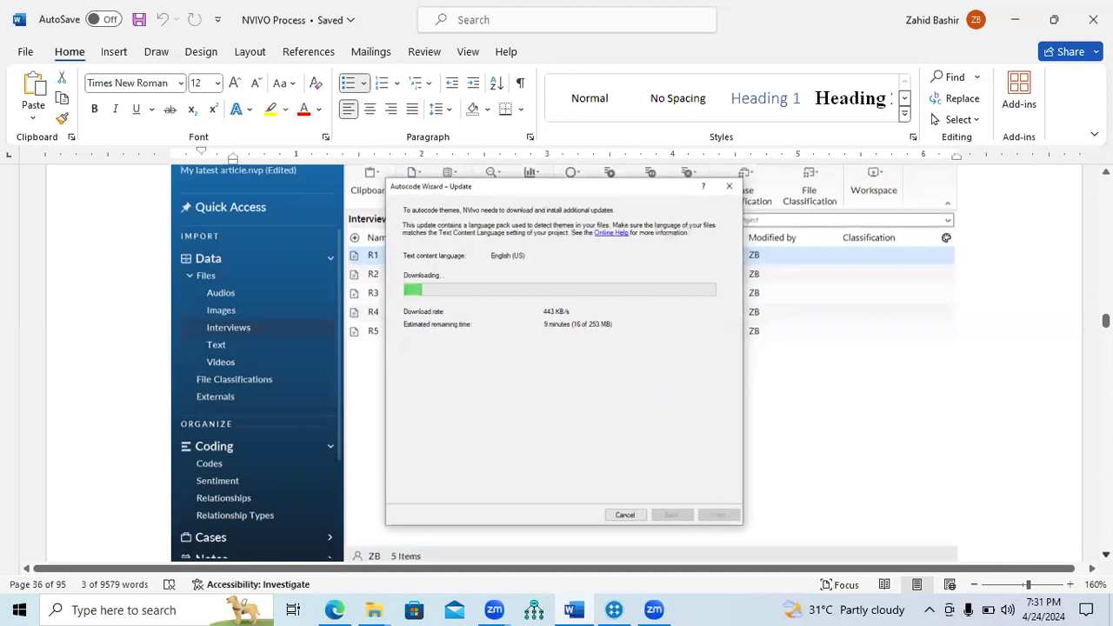
{"action": "scroll", "coordinate": [564, 363], "scroll_direction": "down", "scroll_amount": 1}
{"action": "scroll", "coordinate": [565, 363], "scroll_direction": "down", "scroll_amount": 2}
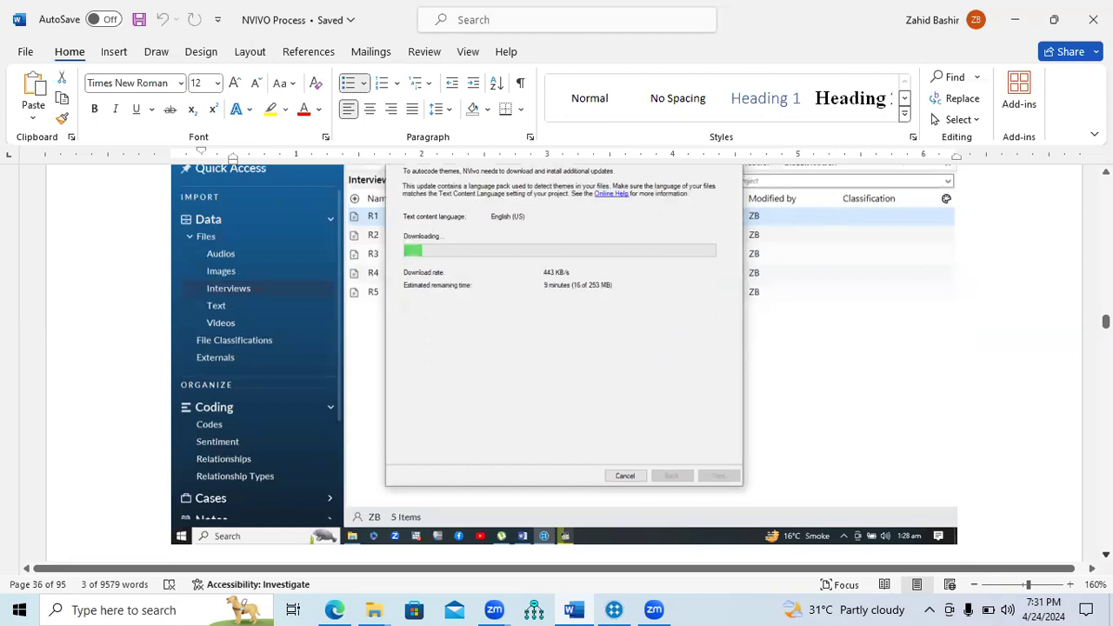
Step: Examine the guide's passages on open and axial codes, retaining codes, and choosing between sentence and paragraph coding
{"action": "scroll", "coordinate": [565, 363], "scroll_direction": "down", "scroll_amount": 5}
{"action": "scroll", "coordinate": [565, 363], "scroll_direction": "down", "scroll_amount": 1}
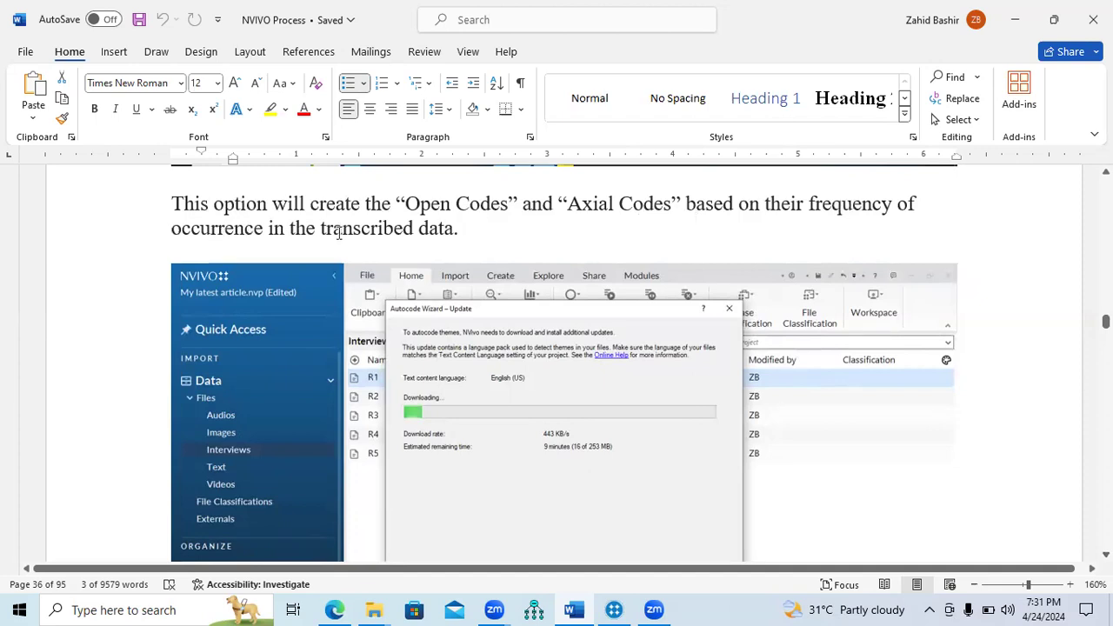
{"action": "left_click_drag", "start_coordinate": [451, 228], "coordinate": [339, 221]}
{"action": "left_click_drag", "start_coordinate": [202, 204], "coordinate": [194, 211]}
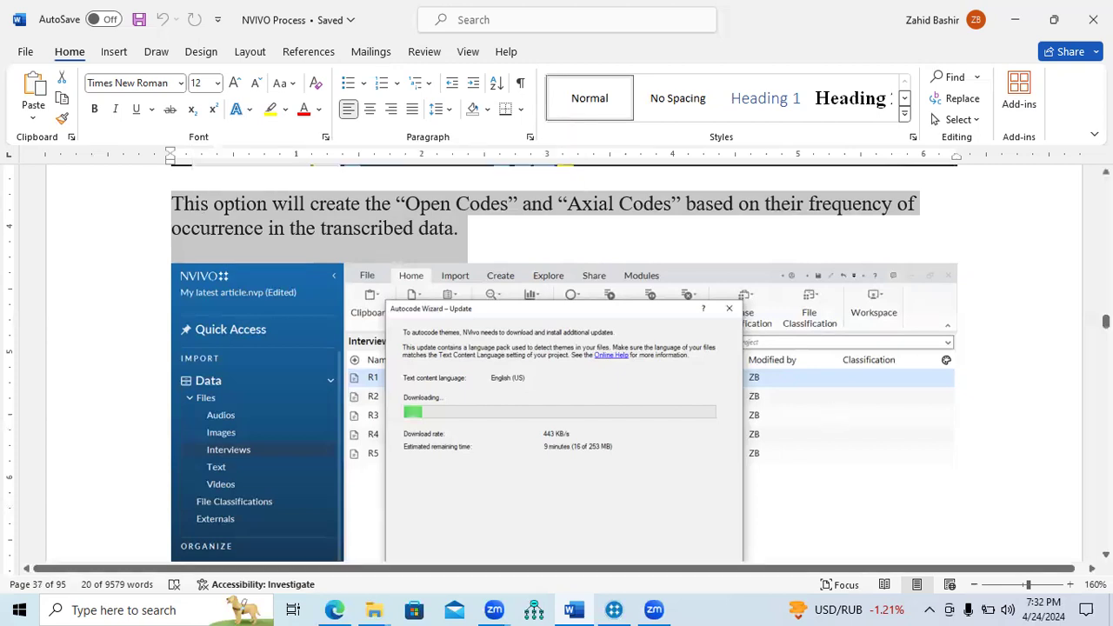
{"action": "scroll", "coordinate": [556, 363], "scroll_direction": "down", "scroll_amount": 1}
{"action": "scroll", "coordinate": [557, 362], "scroll_direction": "down", "scroll_amount": 3}
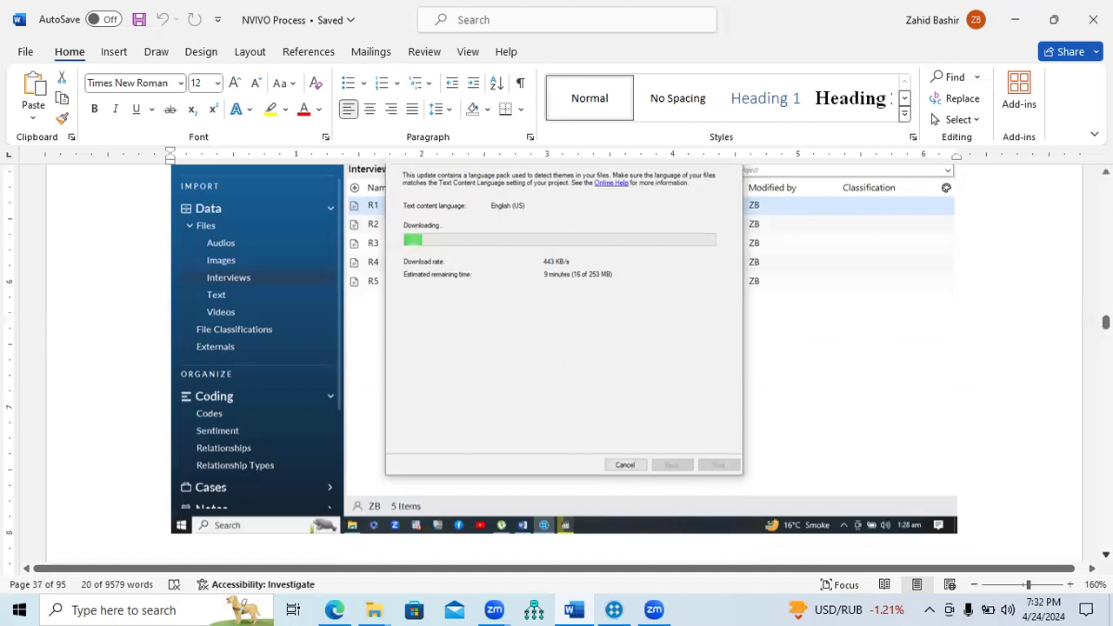
{"action": "scroll", "coordinate": [556, 362], "scroll_direction": "down", "scroll_amount": 3}
{"action": "scroll", "coordinate": [433, 363], "scroll_direction": "up", "scroll_amount": 1}
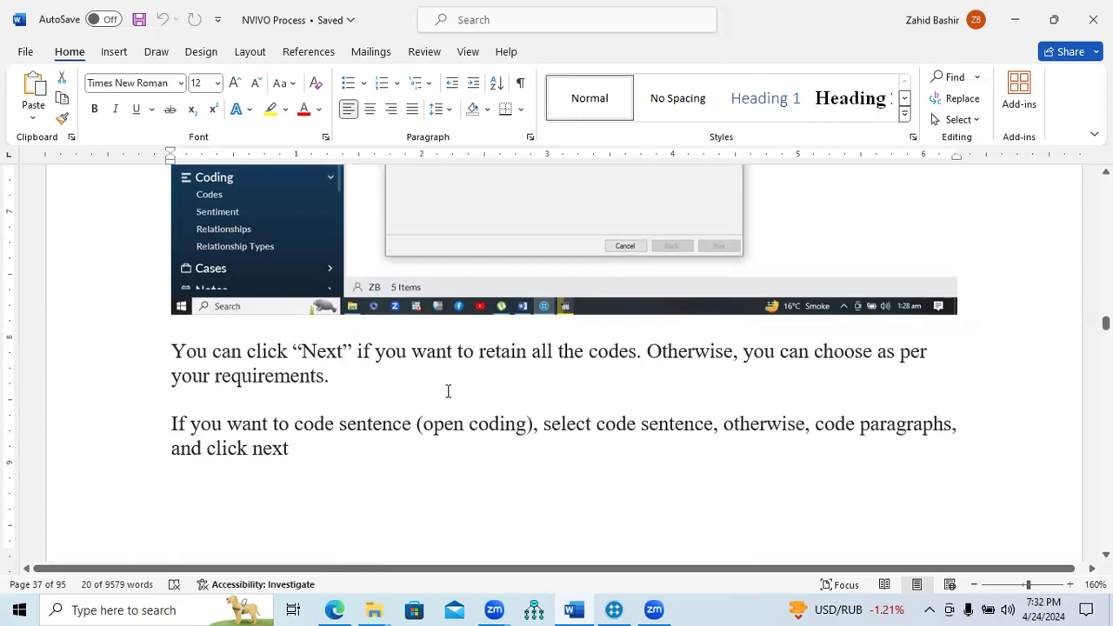
{"action": "triple_click", "coordinate": [176, 356]}
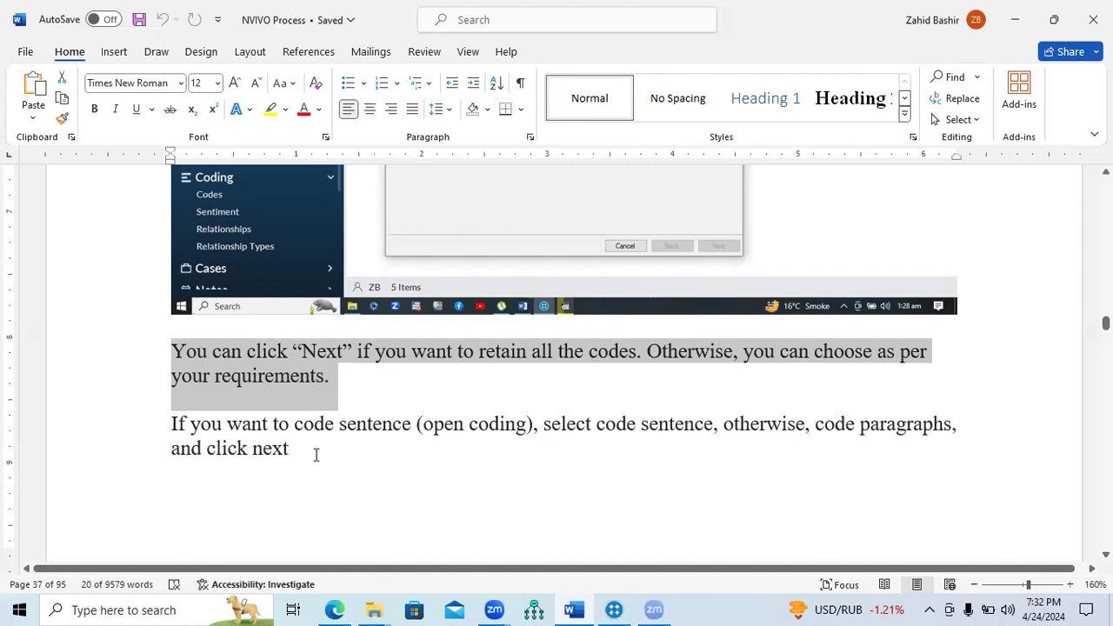
{"action": "left_click_drag", "start_coordinate": [295, 426], "coordinate": [400, 429]}
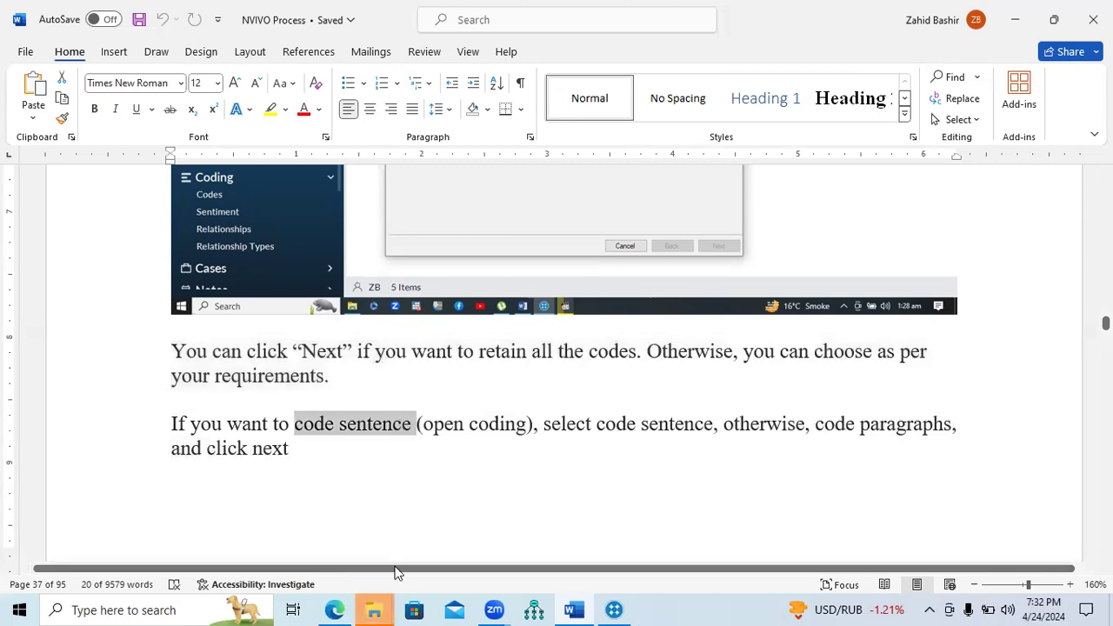
{"action": "left_click", "coordinate": [378, 607]}
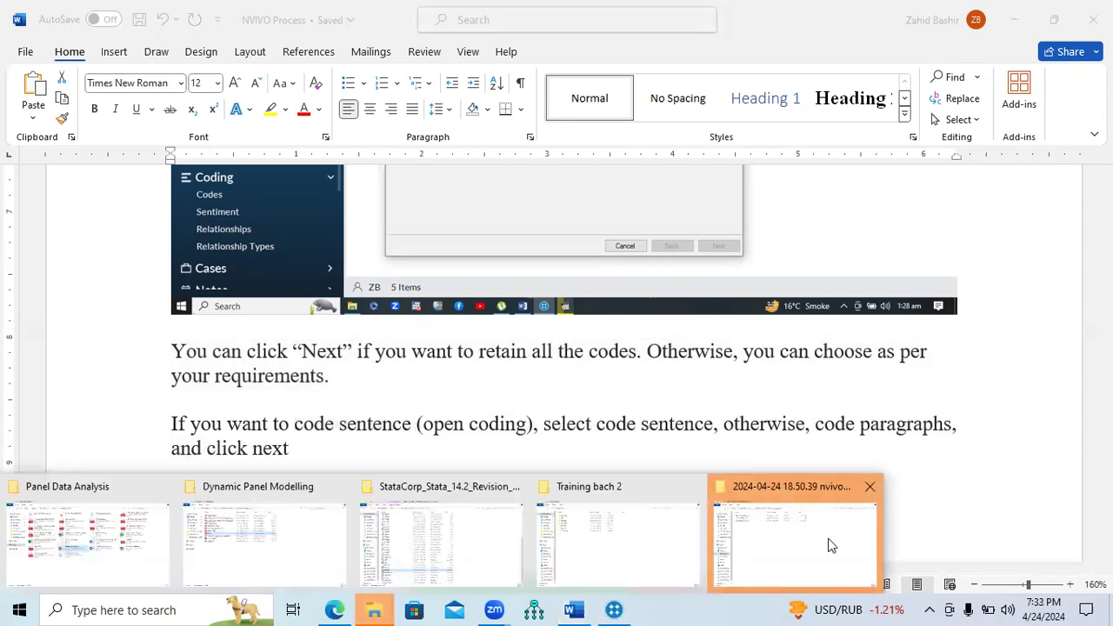
{"action": "left_click", "coordinate": [795, 541]}
{"action": "left_click", "coordinate": [1091, 11]}
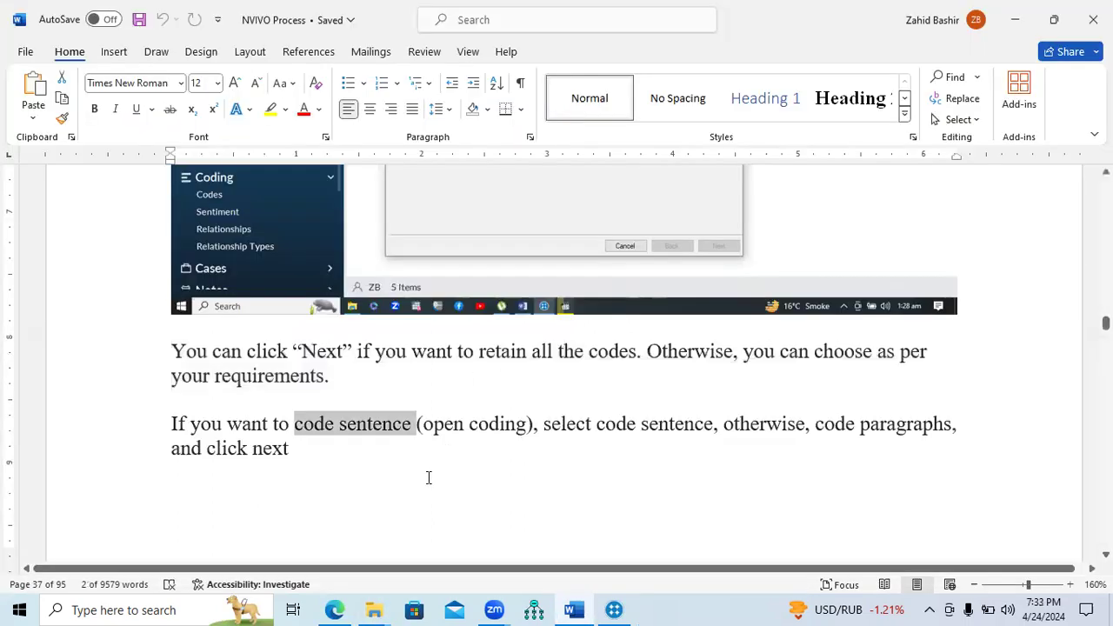
Step: Reread the guide's instruction on coding sentences (open coding) versus paragraphs, marking the key phrases
{"action": "left_click", "coordinate": [313, 447]}
{"action": "left_click_drag", "start_coordinate": [293, 423], "coordinate": [411, 426]}
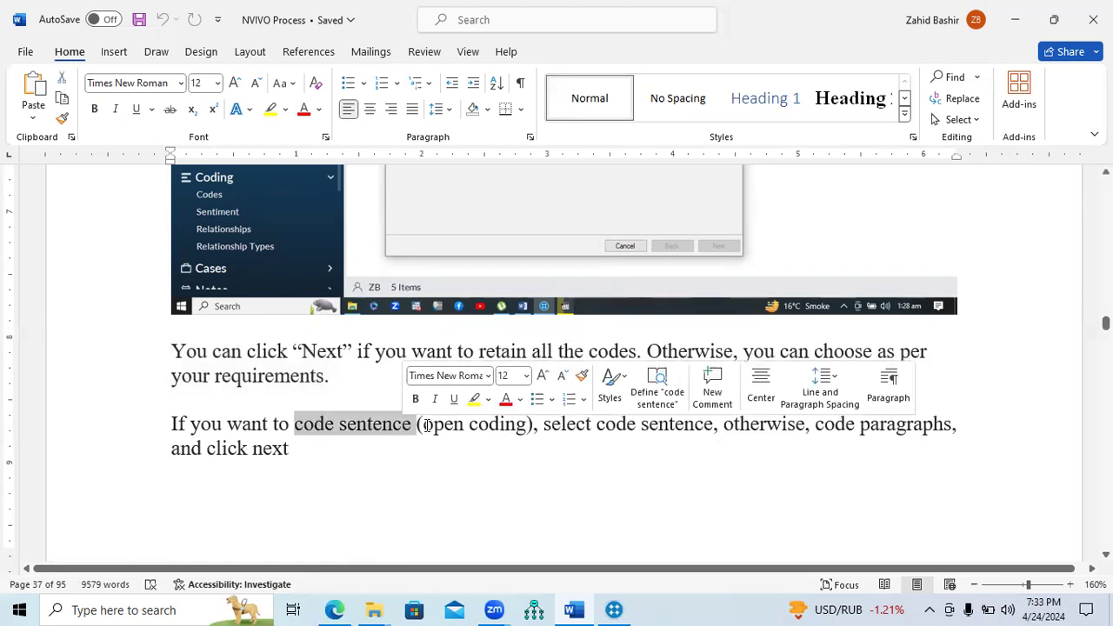
{"action": "left_click", "coordinate": [423, 426]}
{"action": "left_click_drag", "start_coordinate": [483, 430], "coordinate": [522, 431]}
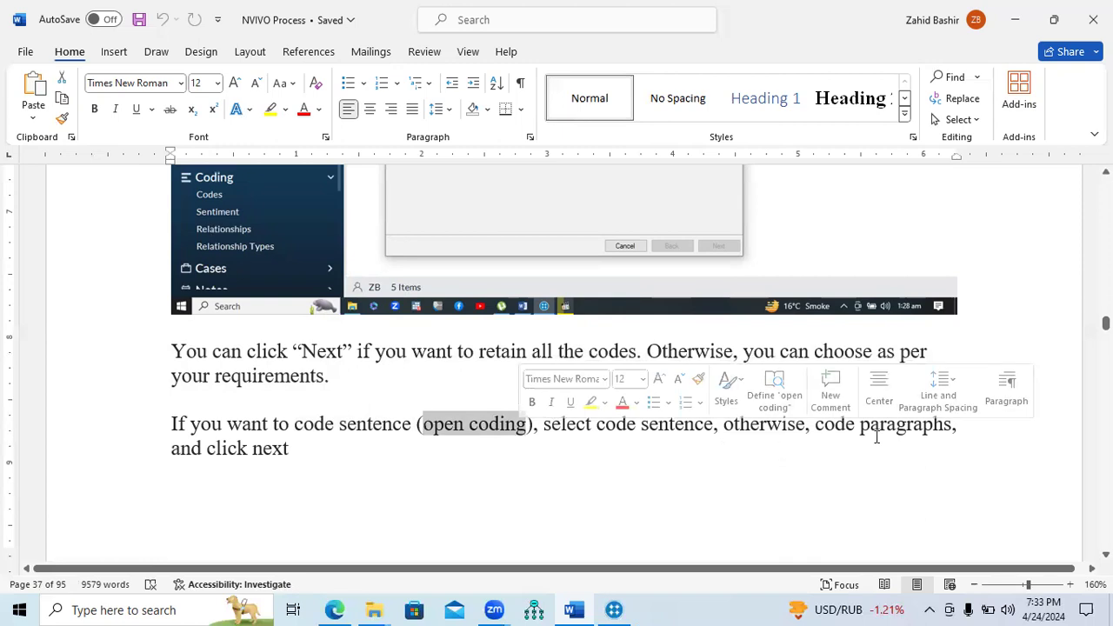
{"action": "left_click_drag", "start_coordinate": [865, 425], "coordinate": [936, 454]}
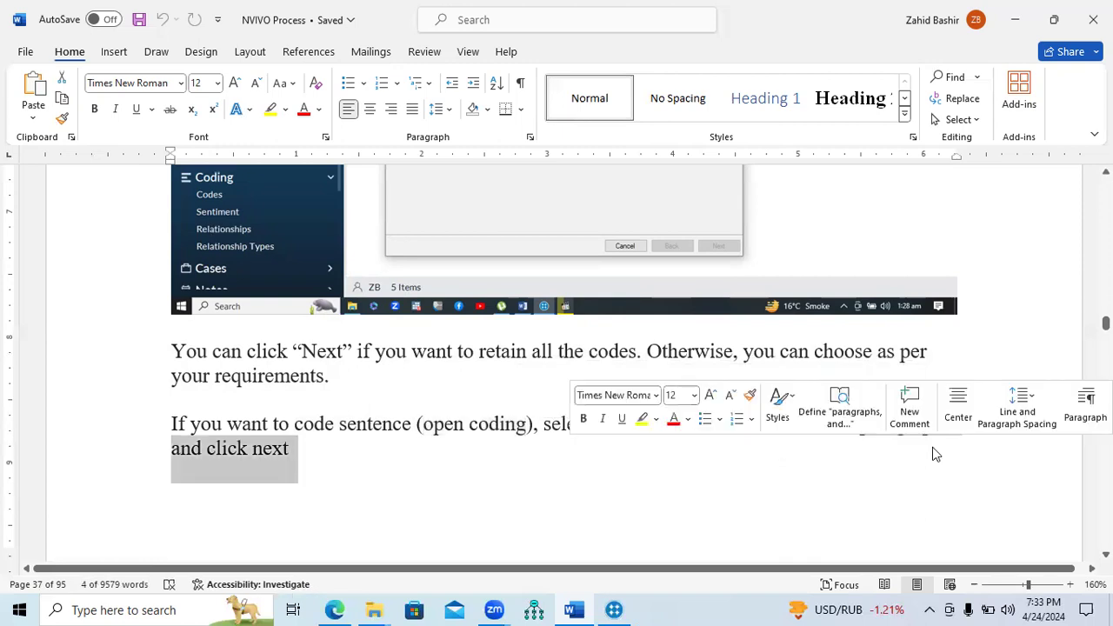
{"action": "left_click", "coordinate": [671, 471]}
Step: Examine the guide's Autocode Wizard Step 4 illustration for the code location, and check the language pack download in NVivo
{"action": "scroll", "coordinate": [1071, 520], "scroll_direction": "down", "scroll_amount": 2}
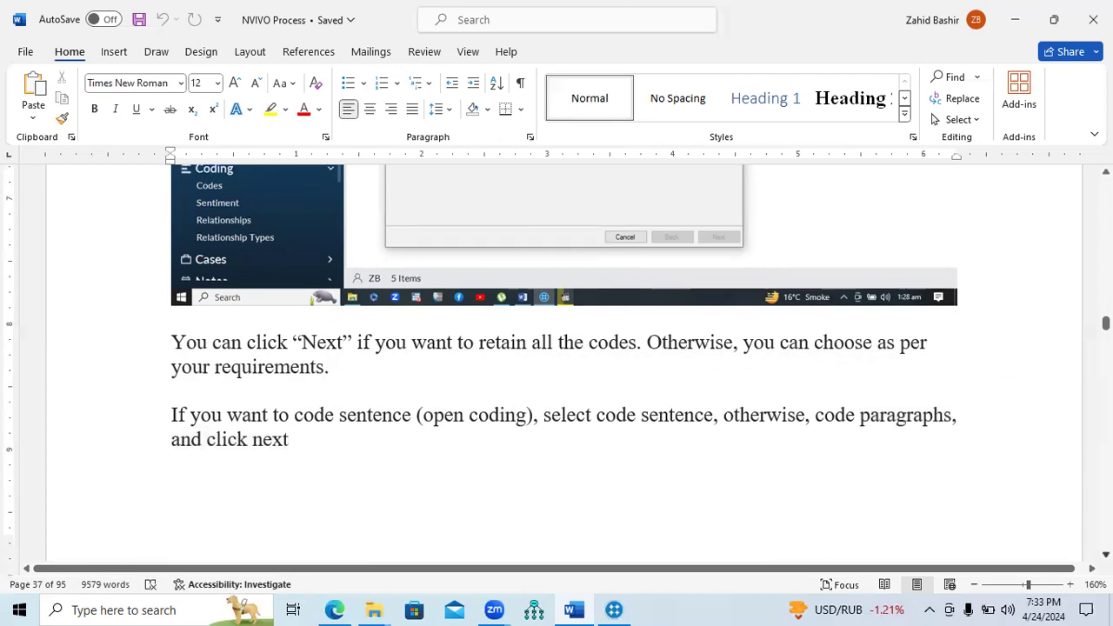
{"action": "scroll", "coordinate": [557, 356], "scroll_direction": "down", "scroll_amount": 6}
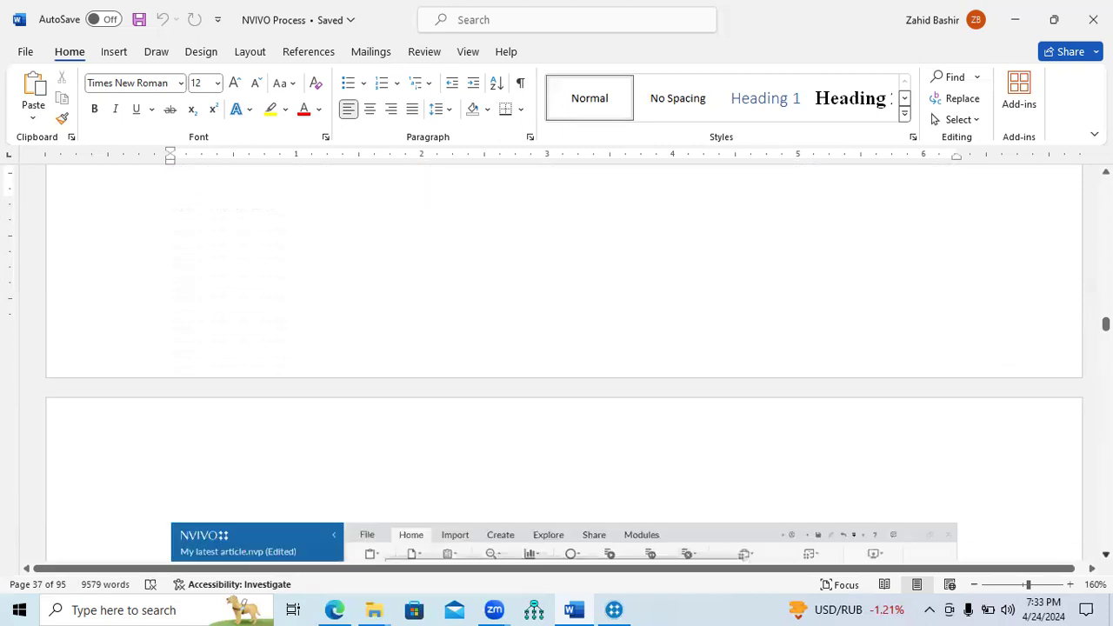
{"action": "scroll", "coordinate": [557, 356], "scroll_direction": "down", "scroll_amount": 2}
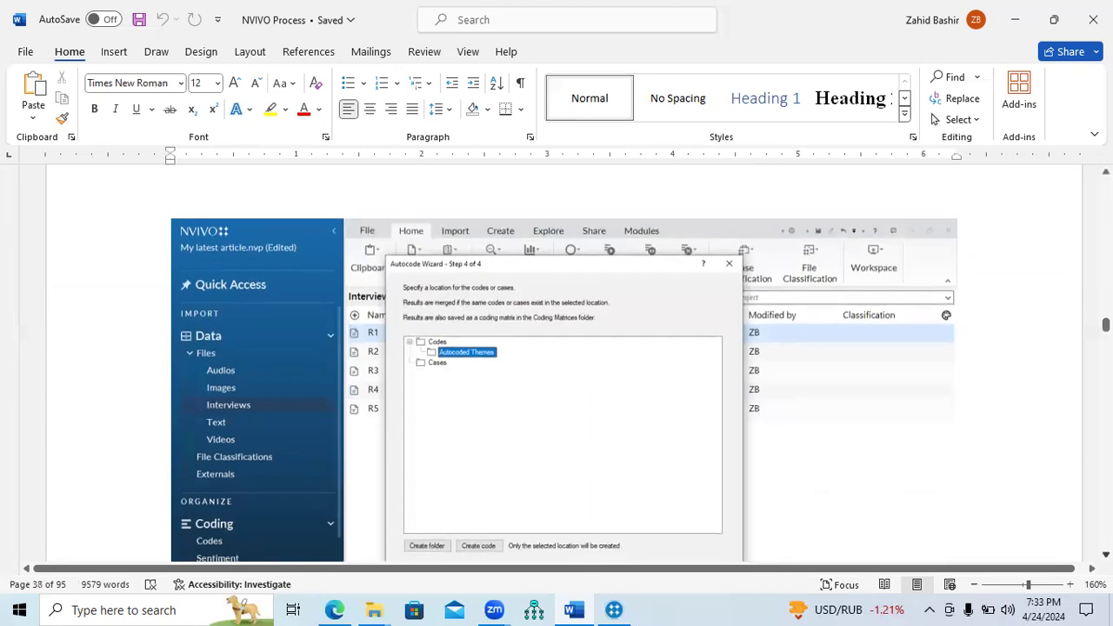
{"action": "scroll", "coordinate": [588, 477], "scroll_direction": "down", "scroll_amount": 1}
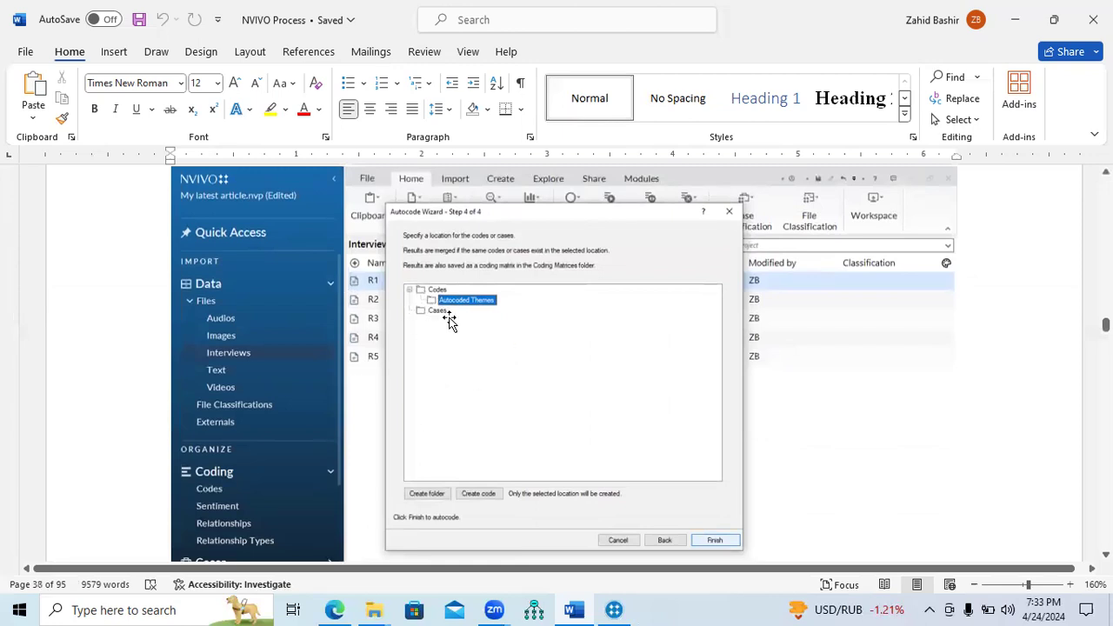
{"action": "left_click", "coordinate": [613, 609]}
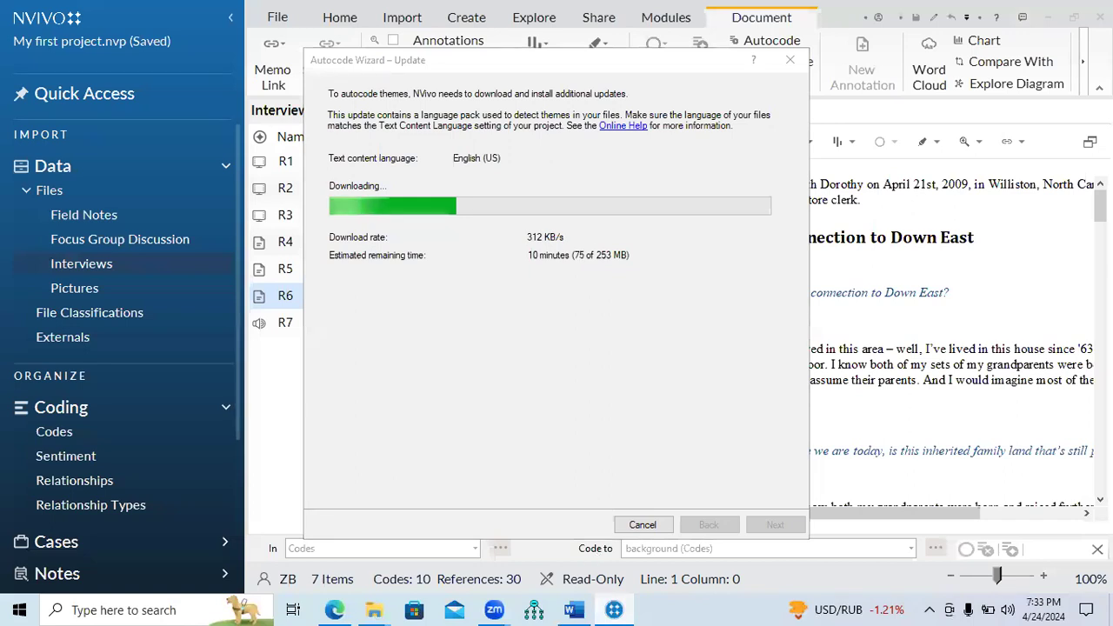
Step: Return to the NVIVO Process document in Word and review the Finish instruction, the Step 3 illustration and the manual coding advice
{"action": "key", "text": "alt+Tab"}
{"action": "scroll", "coordinate": [566, 365], "scroll_direction": "down", "scroll_amount": 3}
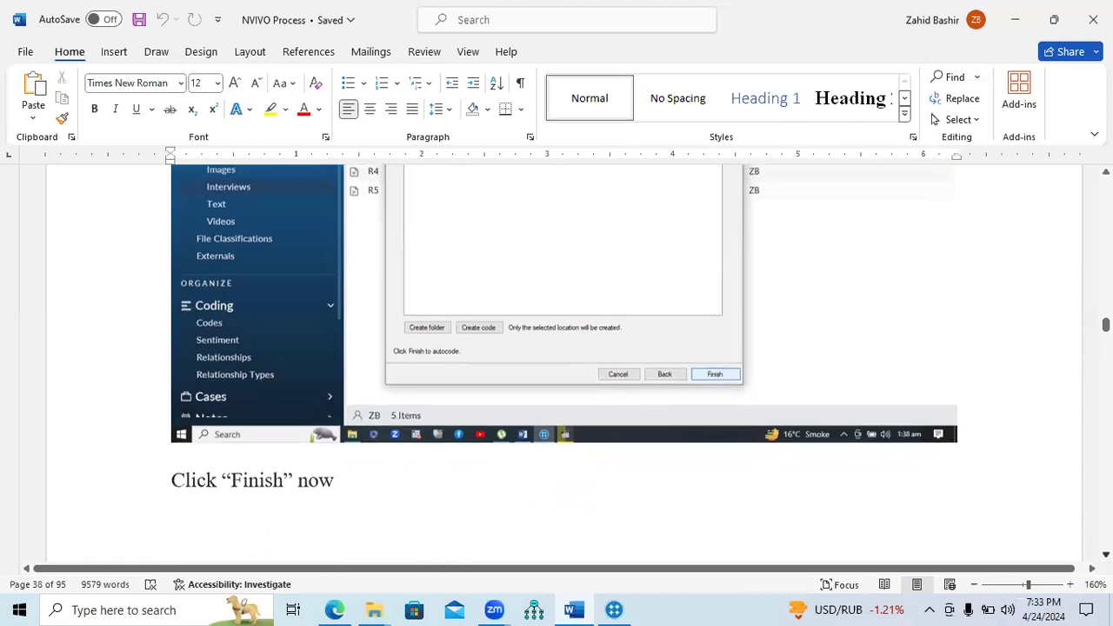
{"action": "scroll", "coordinate": [565, 365], "scroll_direction": "down", "scroll_amount": 3}
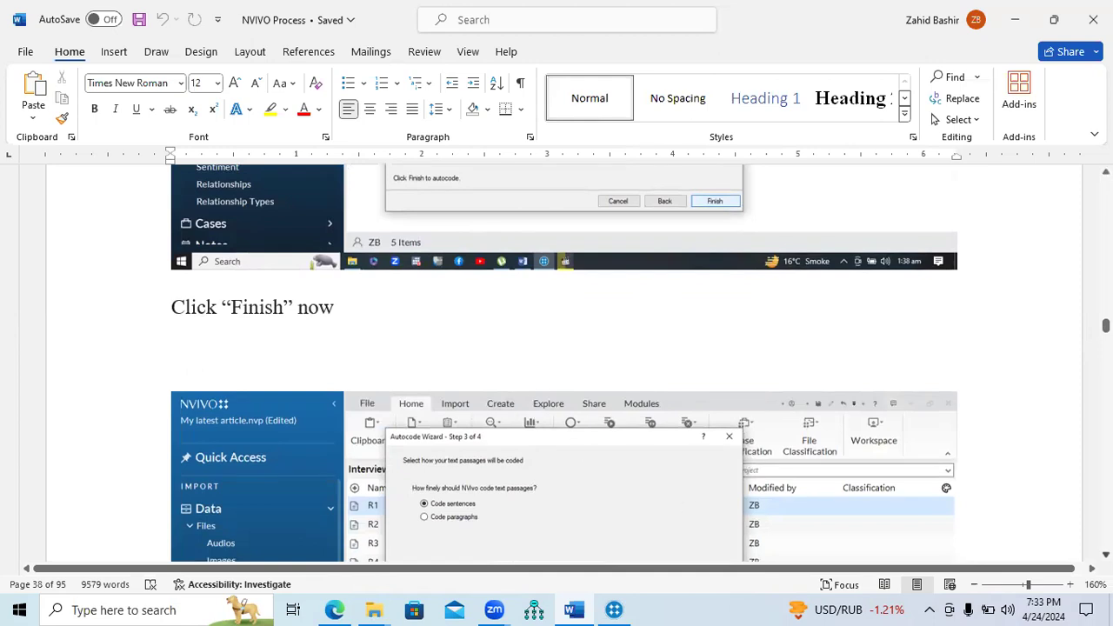
{"action": "scroll", "coordinate": [565, 362], "scroll_direction": "down", "scroll_amount": 3}
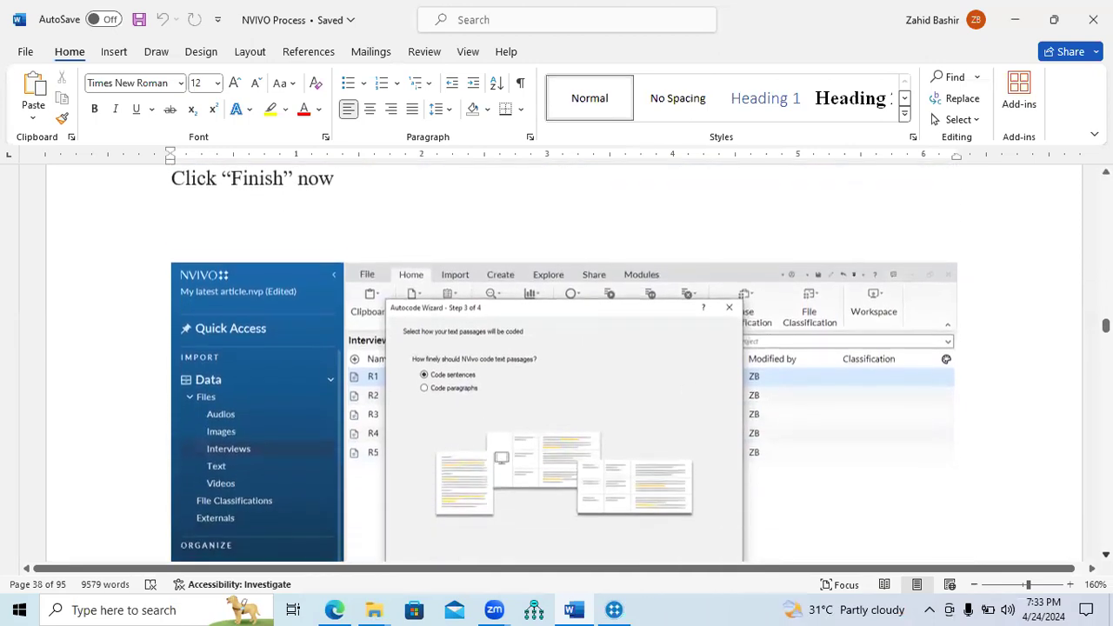
{"action": "scroll", "coordinate": [565, 363], "scroll_direction": "down", "scroll_amount": 1}
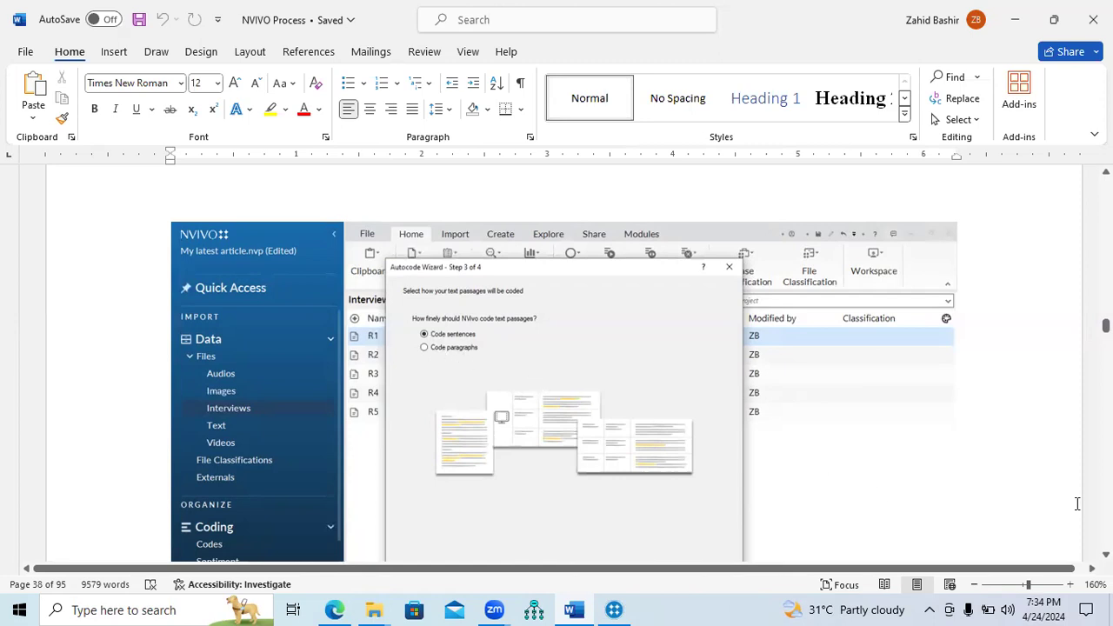
{"action": "scroll", "coordinate": [556, 365], "scroll_direction": "down", "scroll_amount": 5}
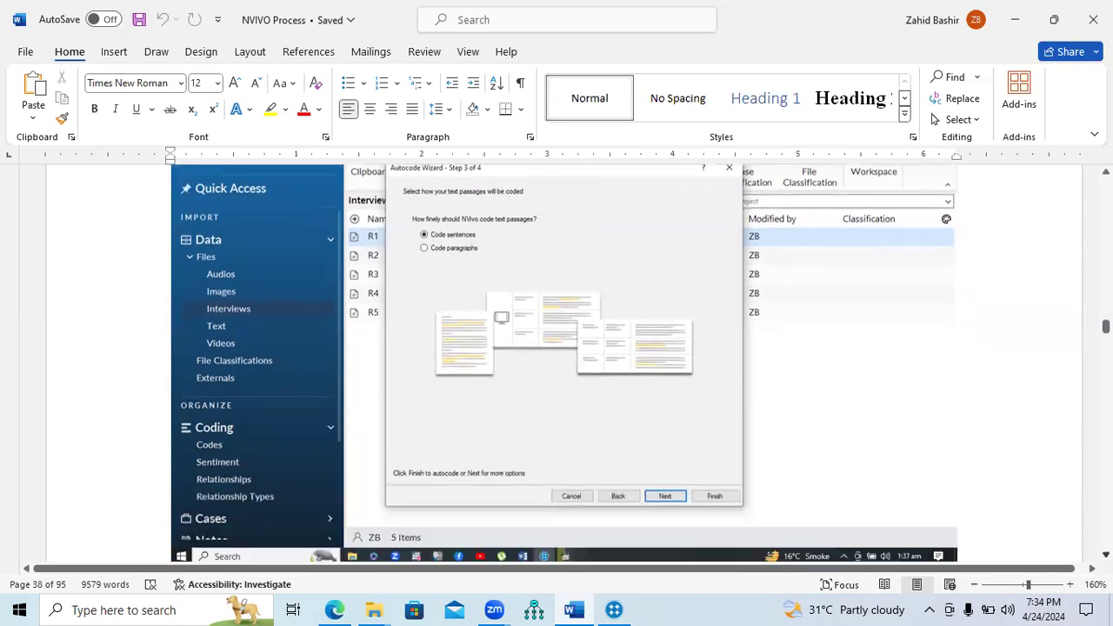
{"action": "scroll", "coordinate": [1012, 472], "scroll_direction": "down", "scroll_amount": 3}
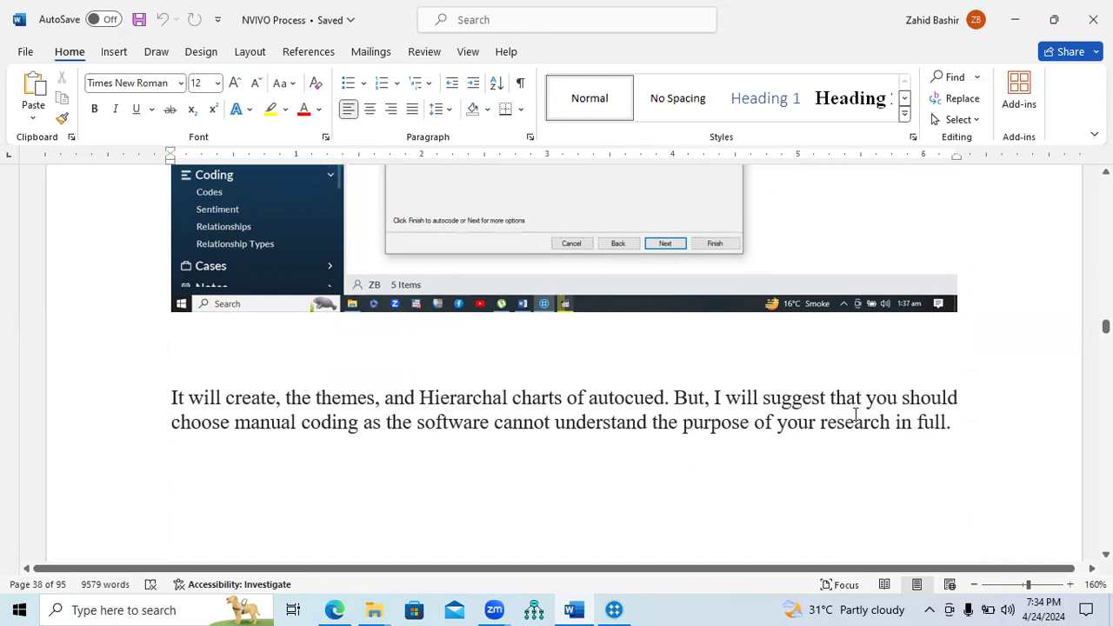
{"action": "left_click_drag", "start_coordinate": [237, 424], "coordinate": [952, 428]}
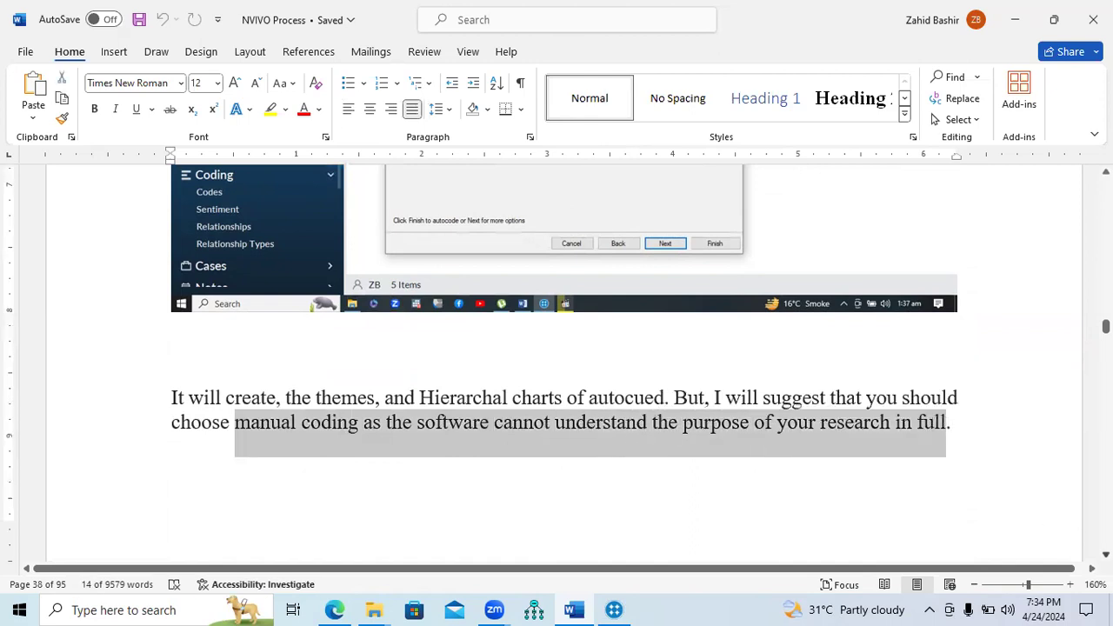
Step: Review the guide's section on merging, organizing and categorizing open codes into axial and selective codes, including its initial codes illustration
{"action": "scroll", "coordinate": [565, 366], "scroll_direction": "down", "scroll_amount": 5}
{"action": "scroll", "coordinate": [362, 329], "scroll_direction": "down", "scroll_amount": 5}
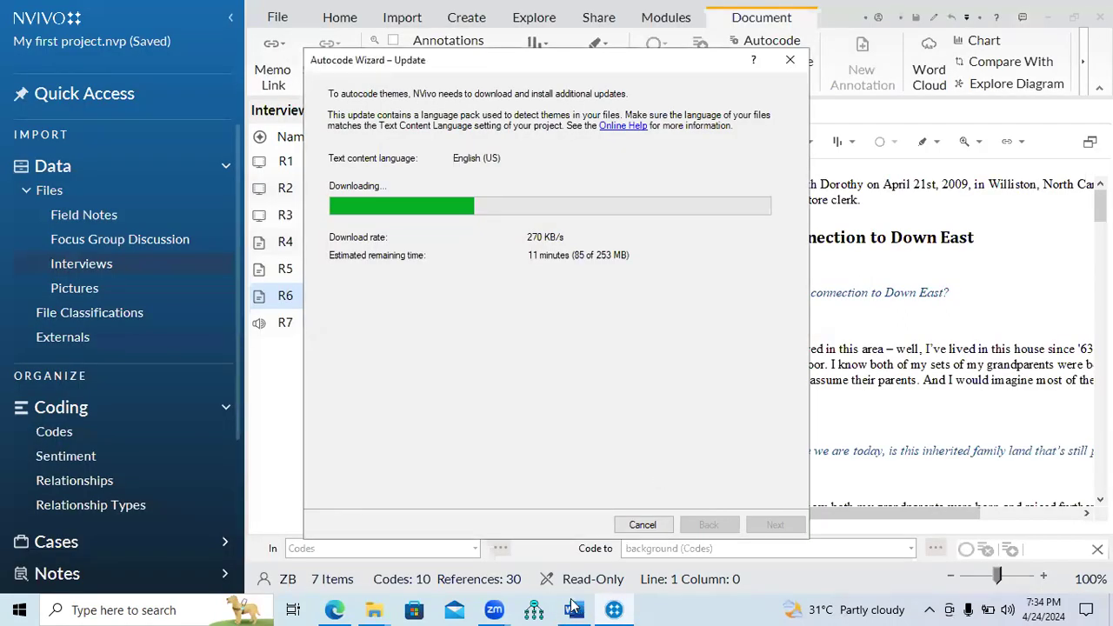
{"action": "key", "text": "alt+Tab"}
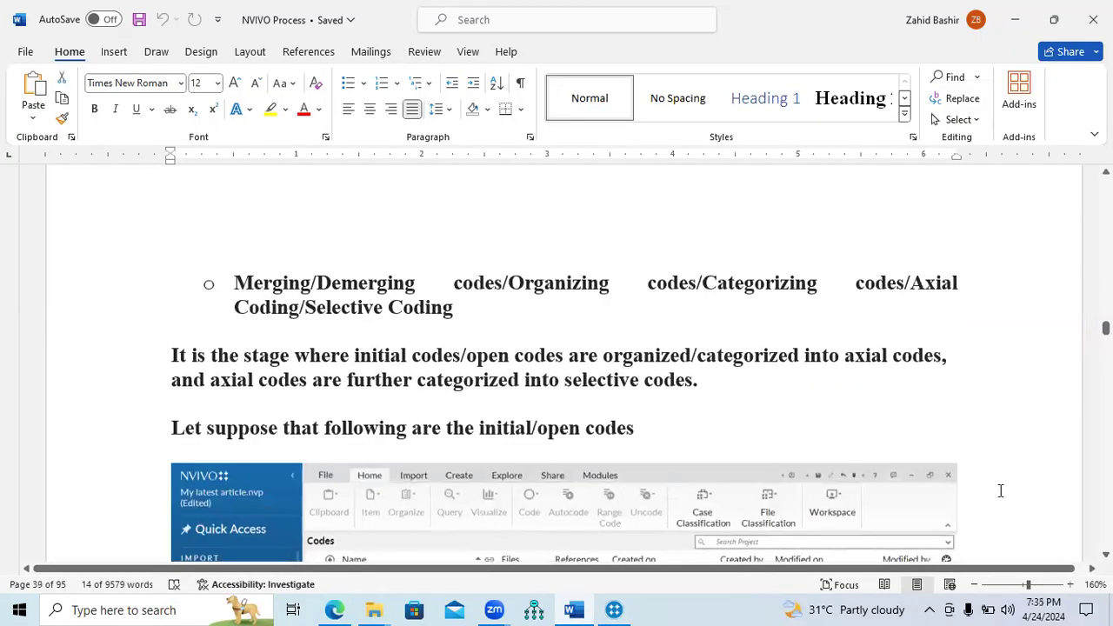
{"action": "scroll", "coordinate": [565, 365], "scroll_direction": "down", "scroll_amount": 3}
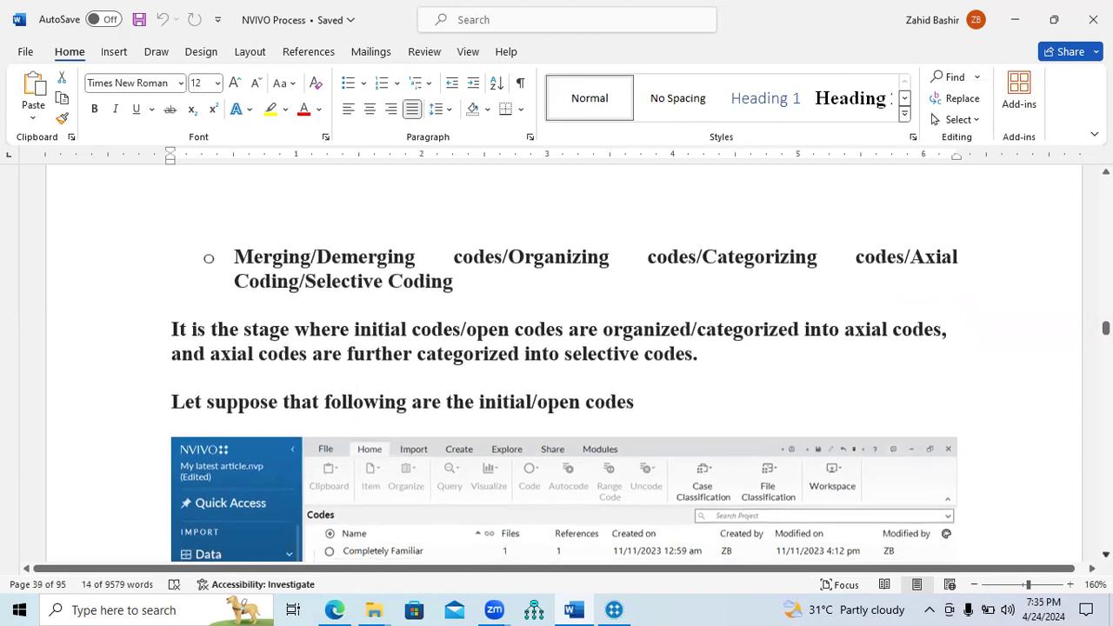
{"action": "scroll", "coordinate": [565, 365], "scroll_direction": "down", "scroll_amount": 4}
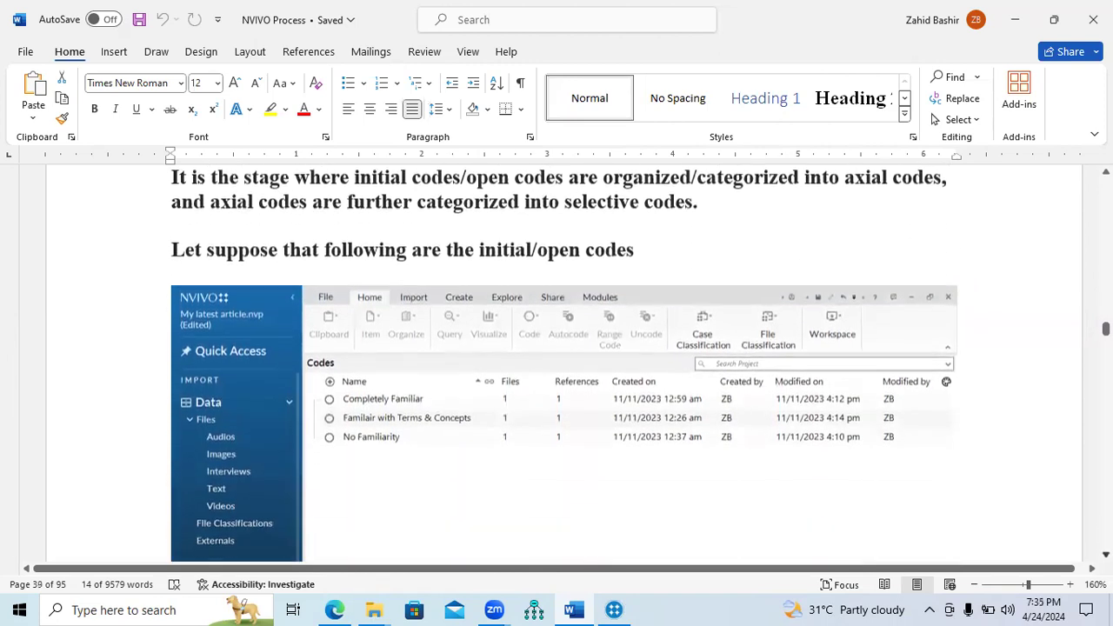
{"action": "scroll", "coordinate": [564, 365], "scroll_direction": "down", "scroll_amount": 1}
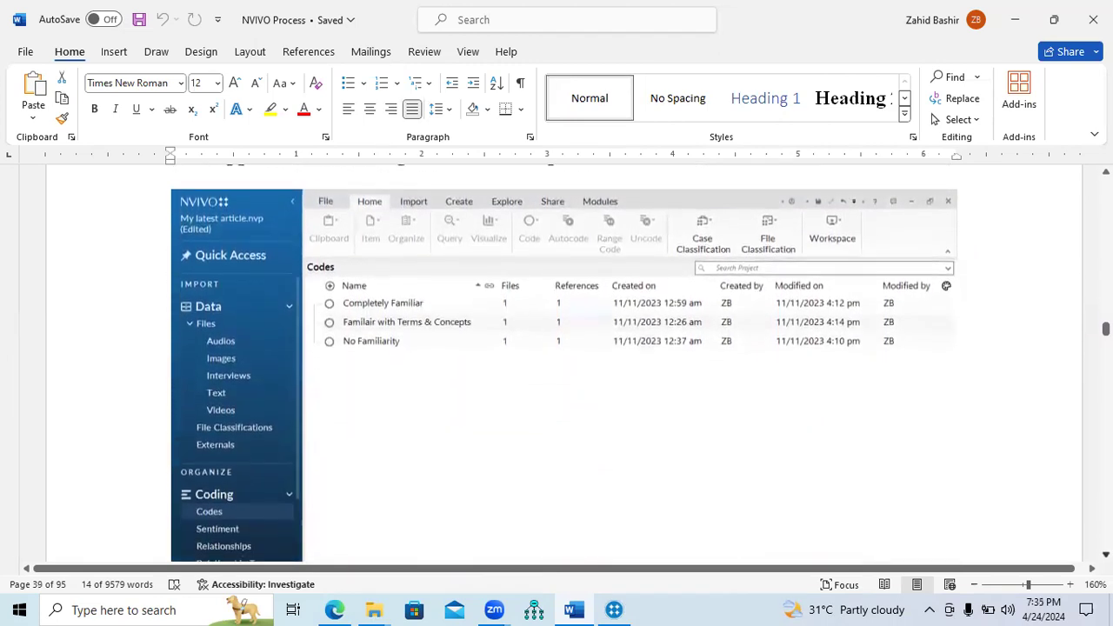
{"action": "scroll", "coordinate": [565, 366], "scroll_direction": "down", "scroll_amount": 7}
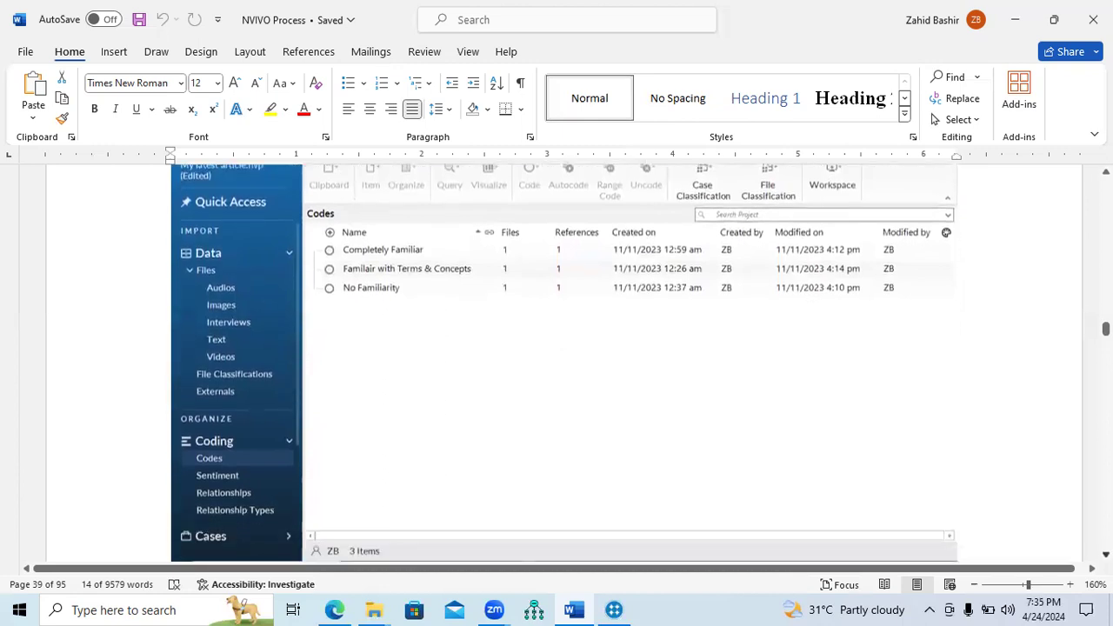
{"action": "scroll", "coordinate": [500, 311], "scroll_direction": "down", "scroll_amount": 5}
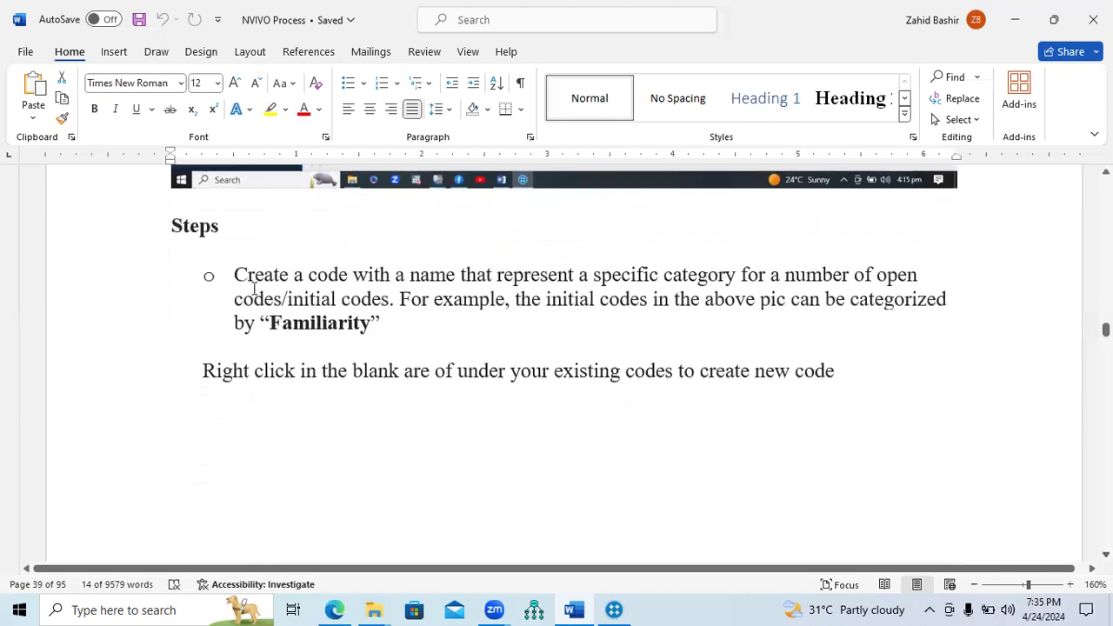
Step: Read the guide's step on creating a category code for several open codes, marking the instruction and its "Familiarity" example
{"action": "left_click_drag", "start_coordinate": [245, 281], "coordinate": [700, 275]}
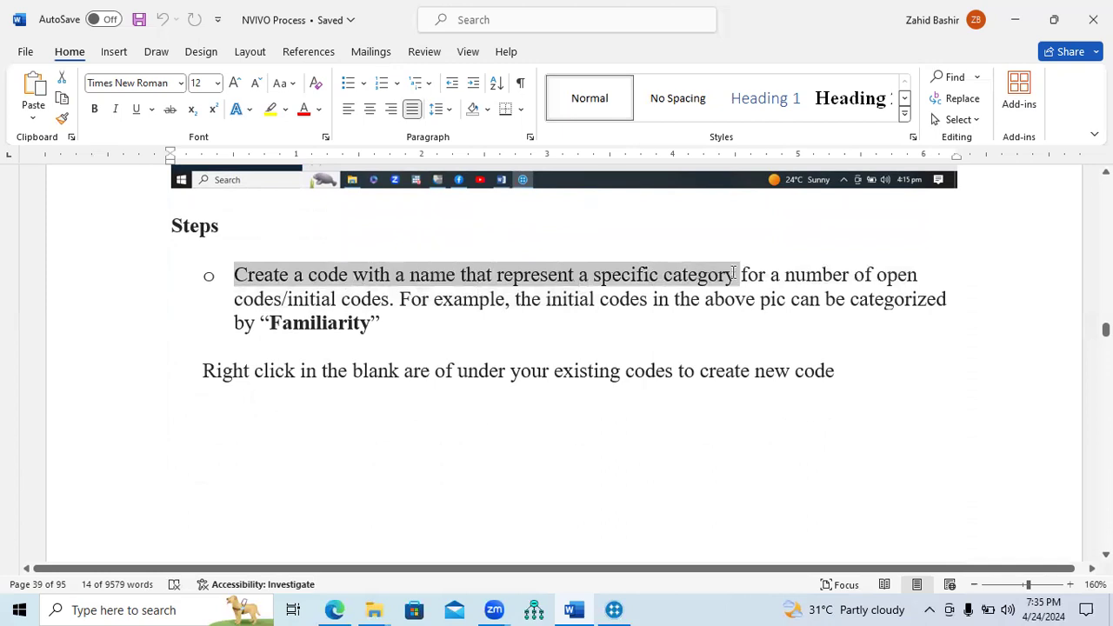
{"action": "left_click_drag", "start_coordinate": [866, 269], "coordinate": [388, 300]}
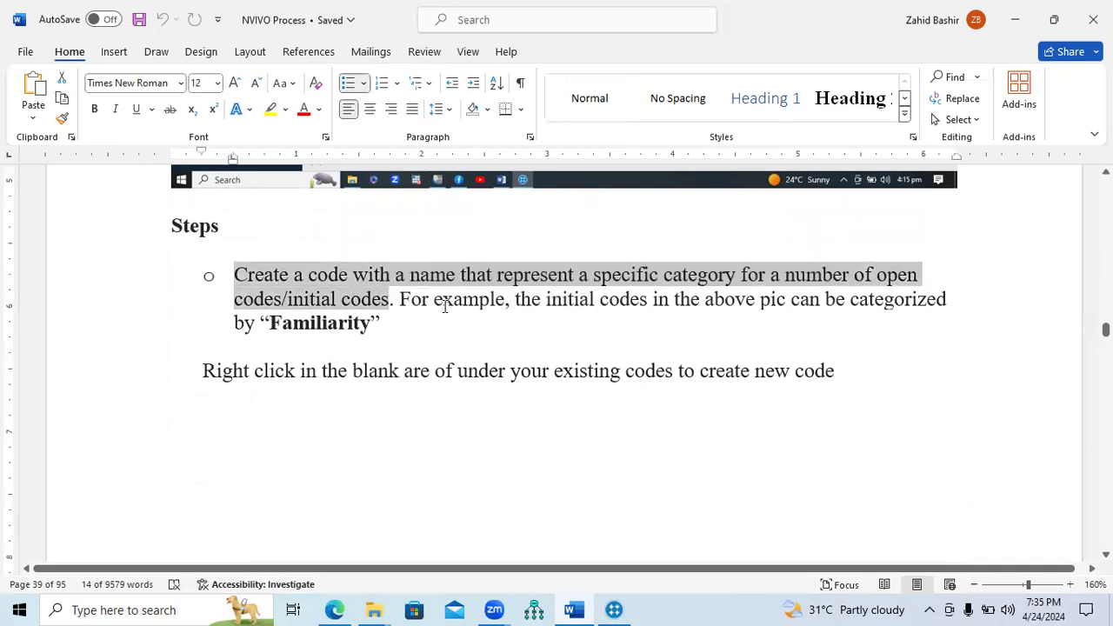
{"action": "left_click", "coordinate": [470, 300], "text": "ctrl"}
{"action": "left_click_drag", "start_coordinate": [513, 302], "coordinate": [392, 324]}
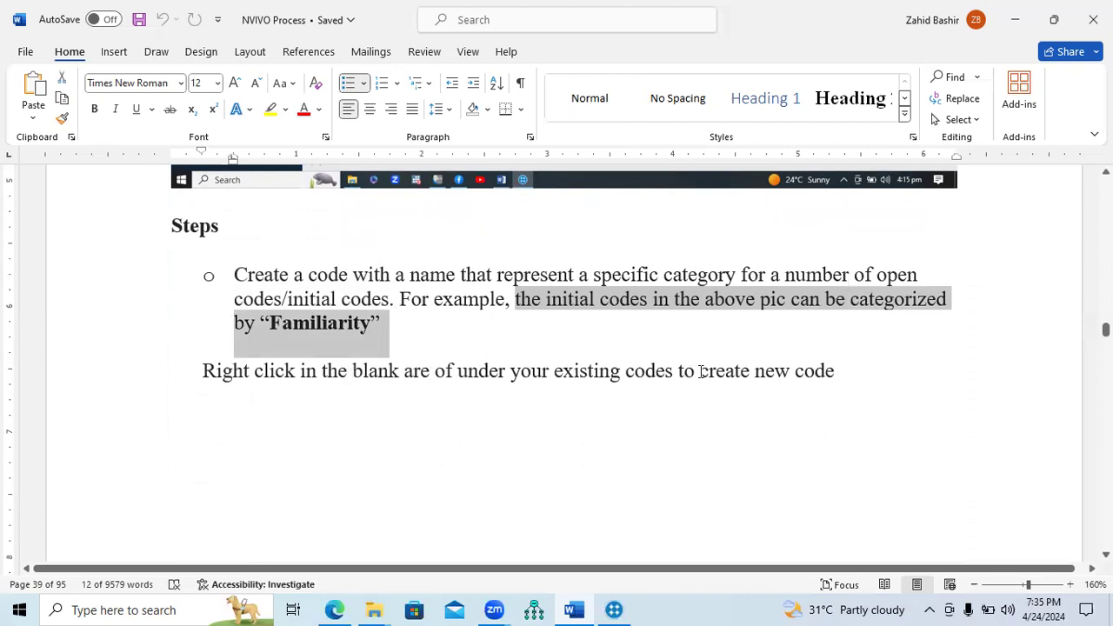
Step: Examine the guide's instructions and illustrations for creating the new code "Familiarity" and moving the initial codes into it
{"action": "scroll", "coordinate": [565, 366], "scroll_direction": "down", "scroll_amount": 5}
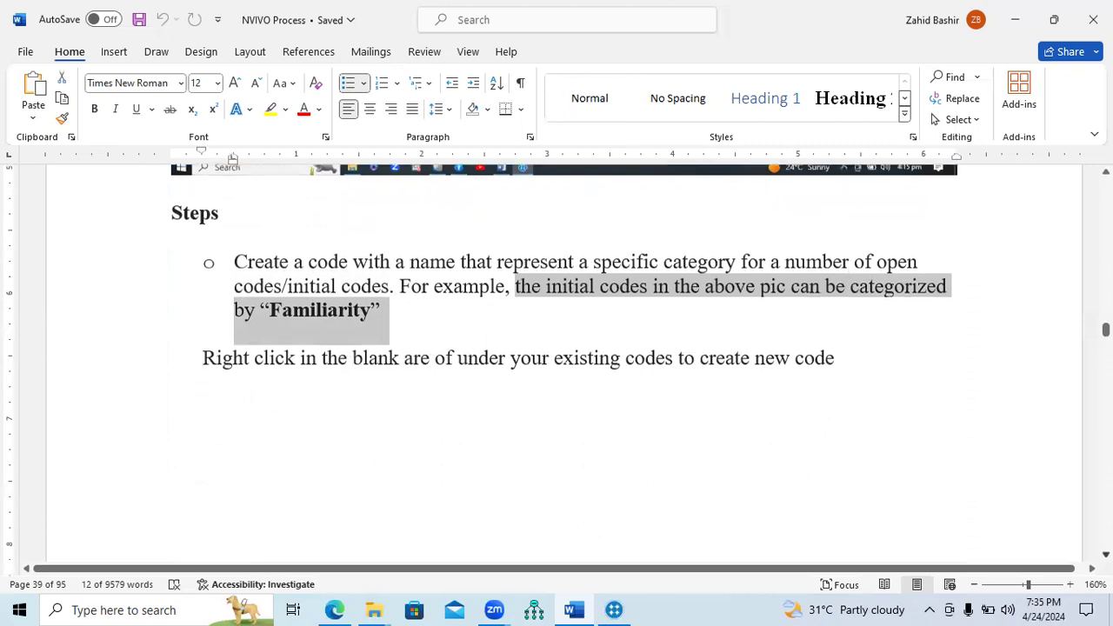
{"action": "scroll", "coordinate": [565, 365], "scroll_direction": "down", "scroll_amount": 4}
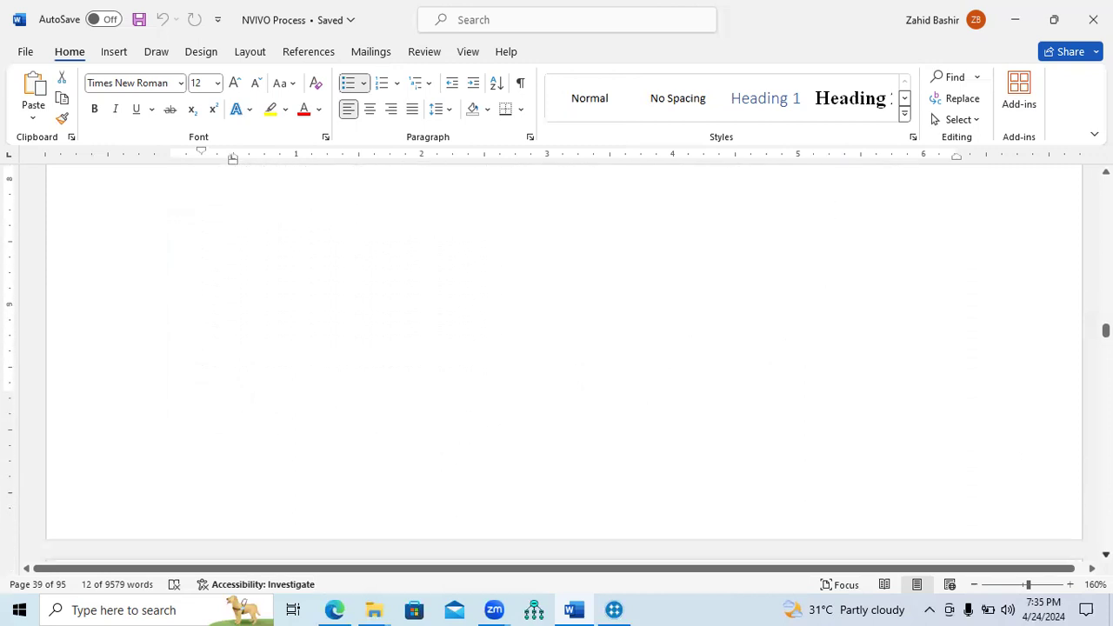
{"action": "scroll", "coordinate": [566, 365], "scroll_direction": "down", "scroll_amount": 5}
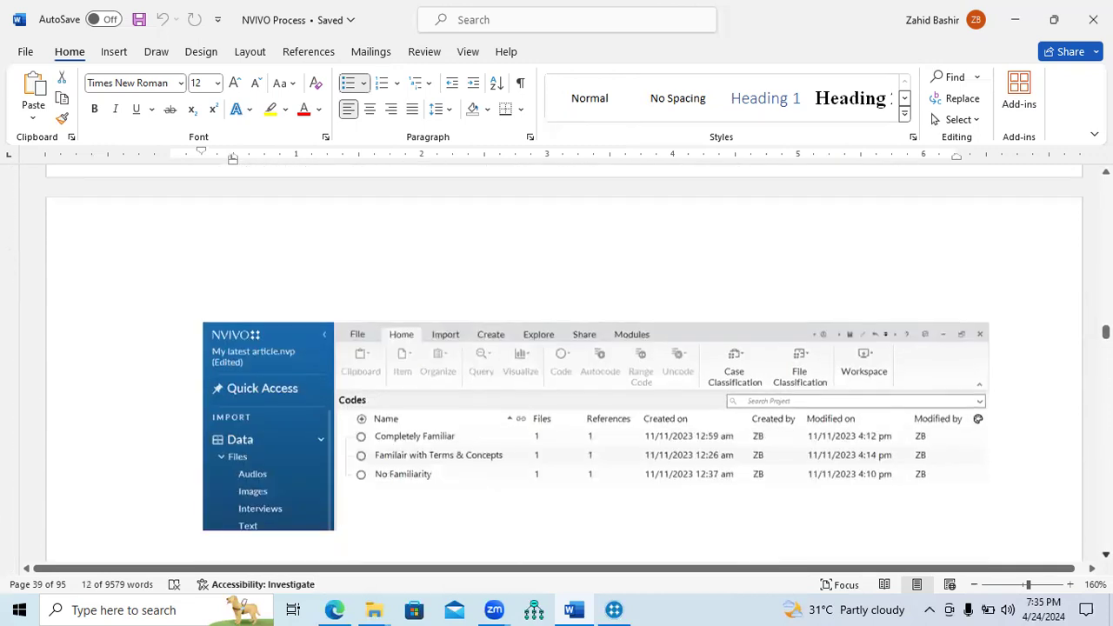
{"action": "scroll", "coordinate": [464, 414], "scroll_direction": "down", "scroll_amount": 1}
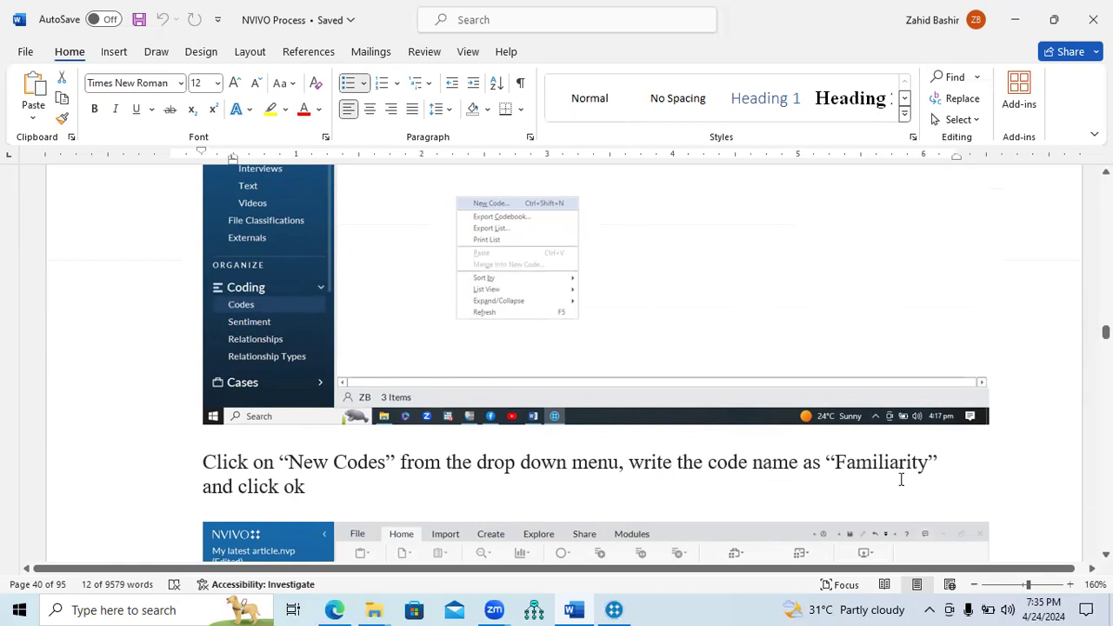
{"action": "right_click", "coordinate": [763, 463]}
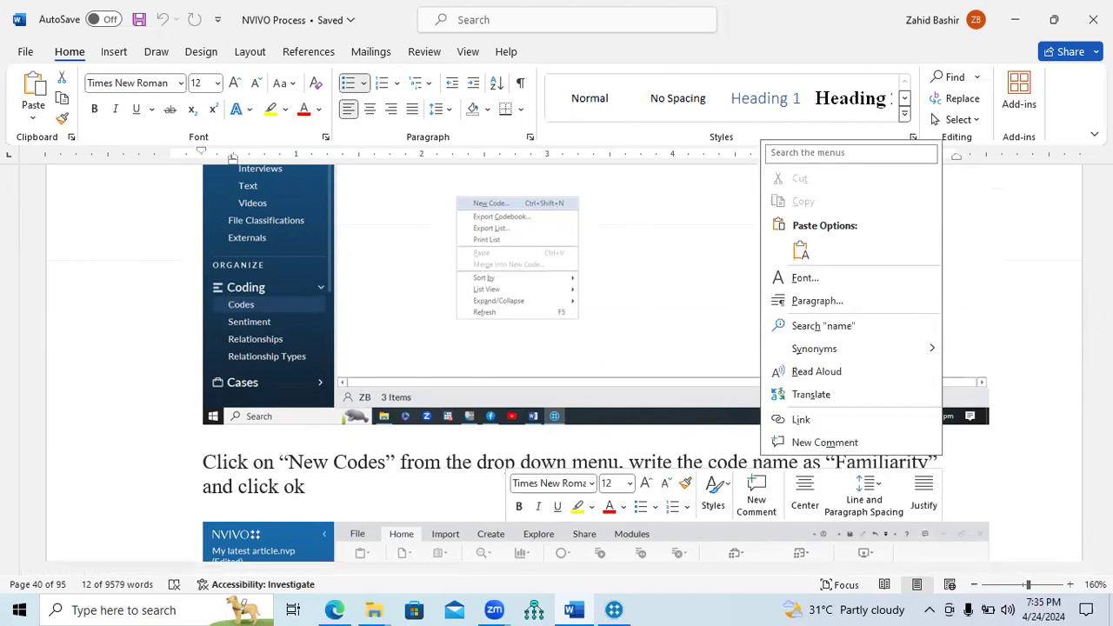
{"action": "key", "text": "Escape"}
{"action": "scroll", "coordinate": [596, 363], "scroll_direction": "down", "scroll_amount": 5}
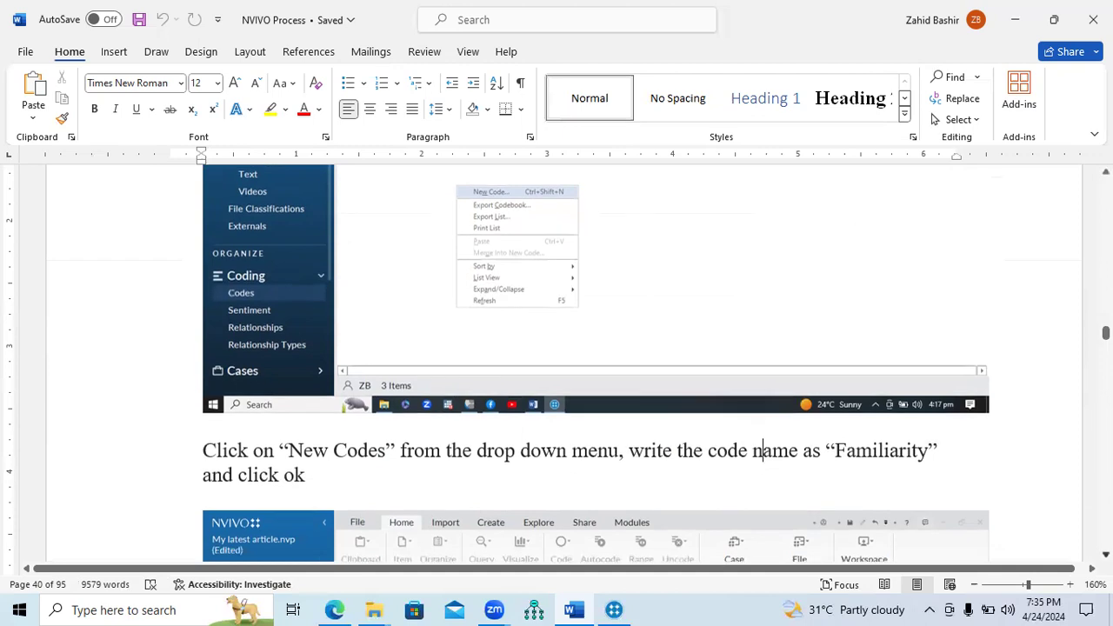
{"action": "scroll", "coordinate": [596, 363], "scroll_direction": "down", "scroll_amount": 9}
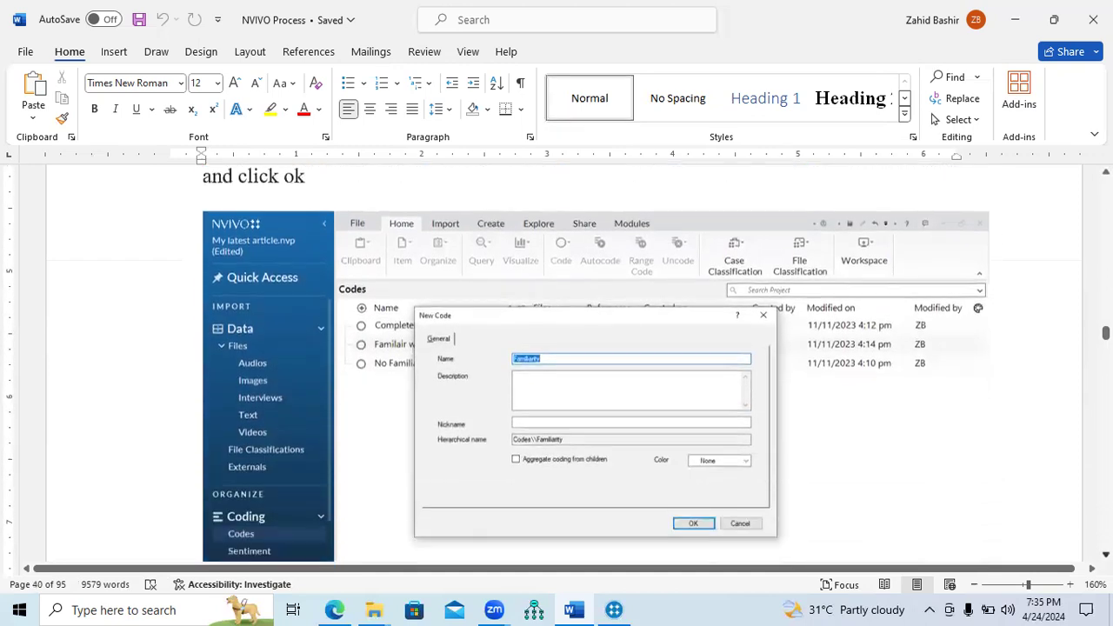
{"action": "scroll", "coordinate": [596, 363], "scroll_direction": "down", "scroll_amount": 1}
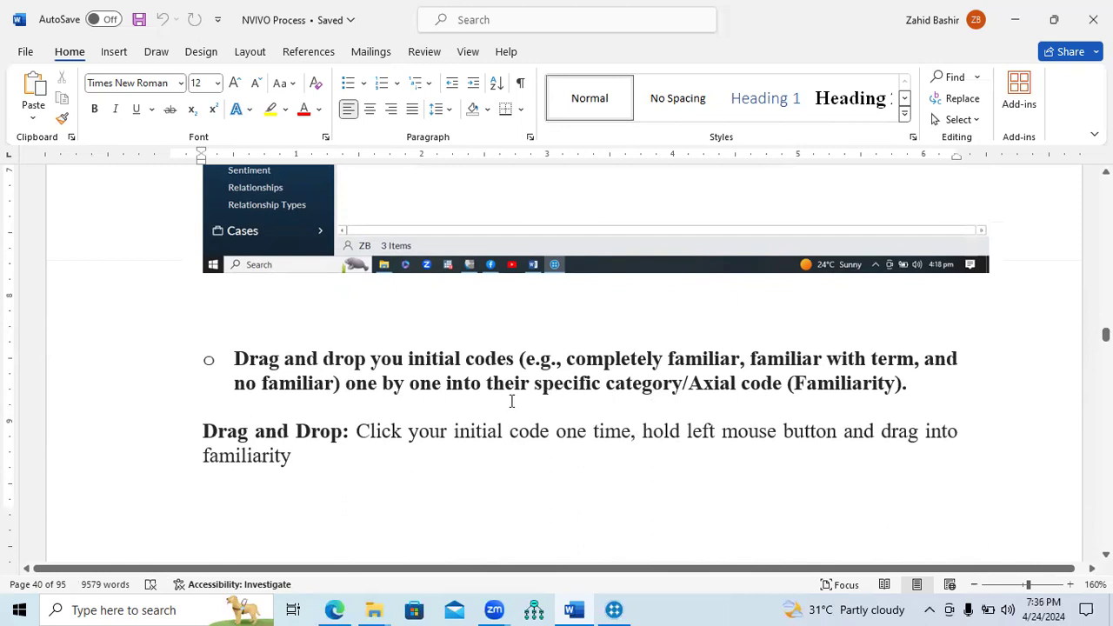
Step: Read the guide's explanation of placing initial codes under the "Familiarity" axial code and expanding it to show its child codes
{"action": "double_click", "coordinate": [315, 406]}
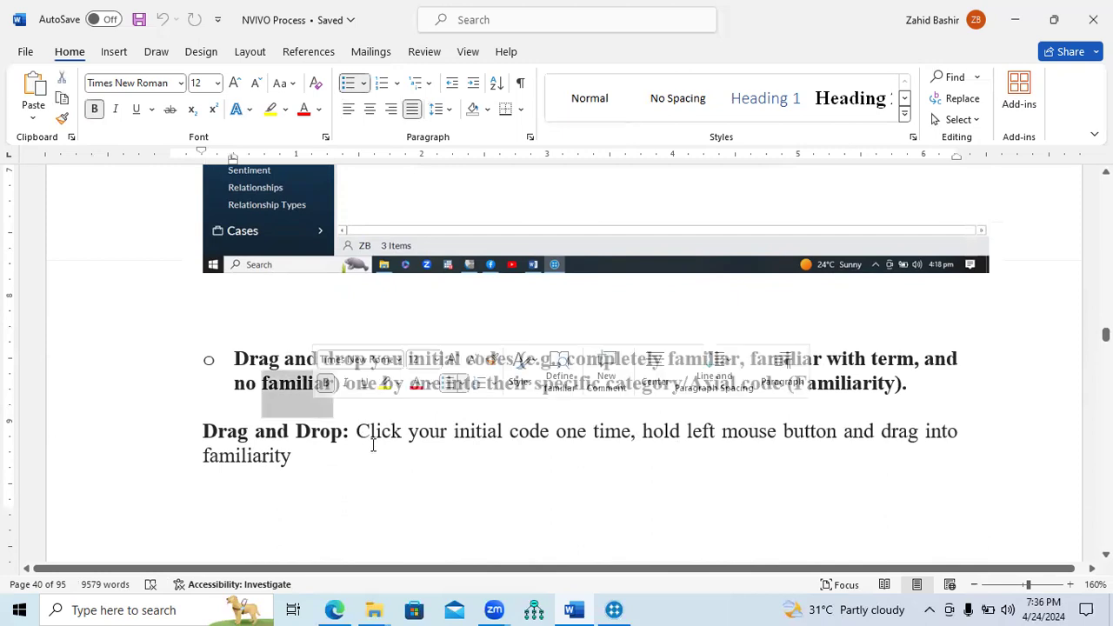
{"action": "left_click", "coordinate": [613, 434]}
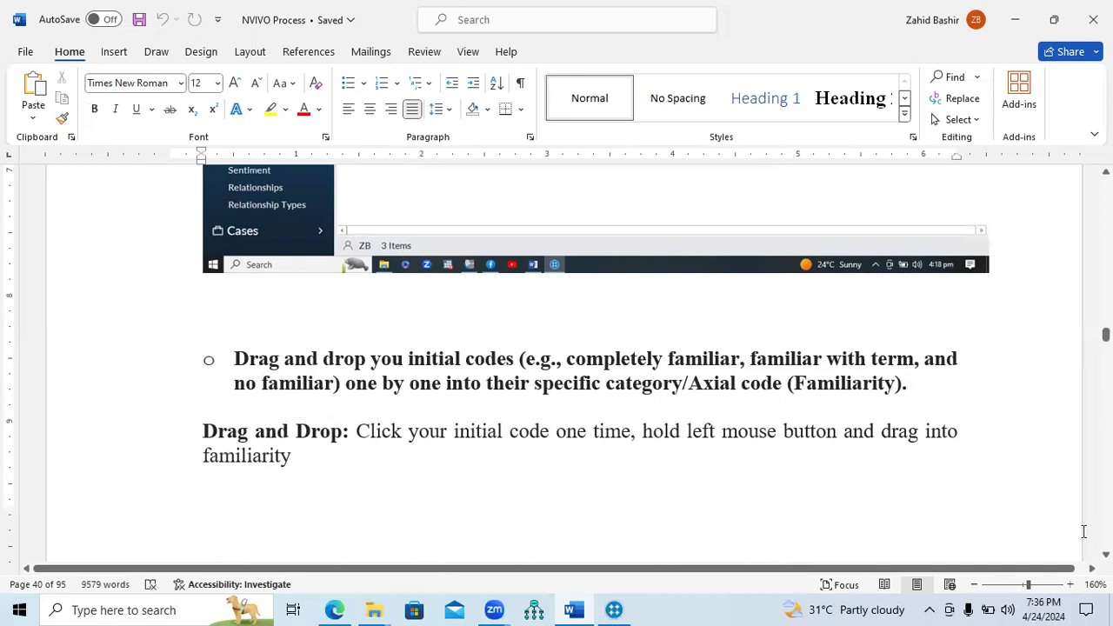
{"action": "scroll", "coordinate": [557, 365], "scroll_direction": "down", "scroll_amount": 3}
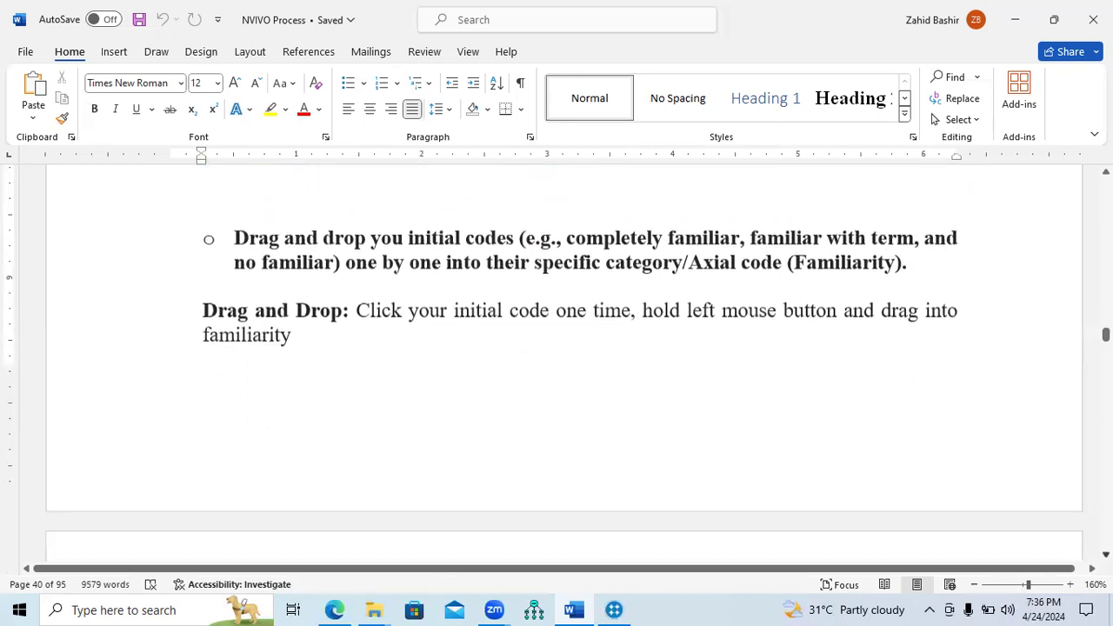
{"action": "scroll", "coordinate": [557, 365], "scroll_direction": "down", "scroll_amount": 5}
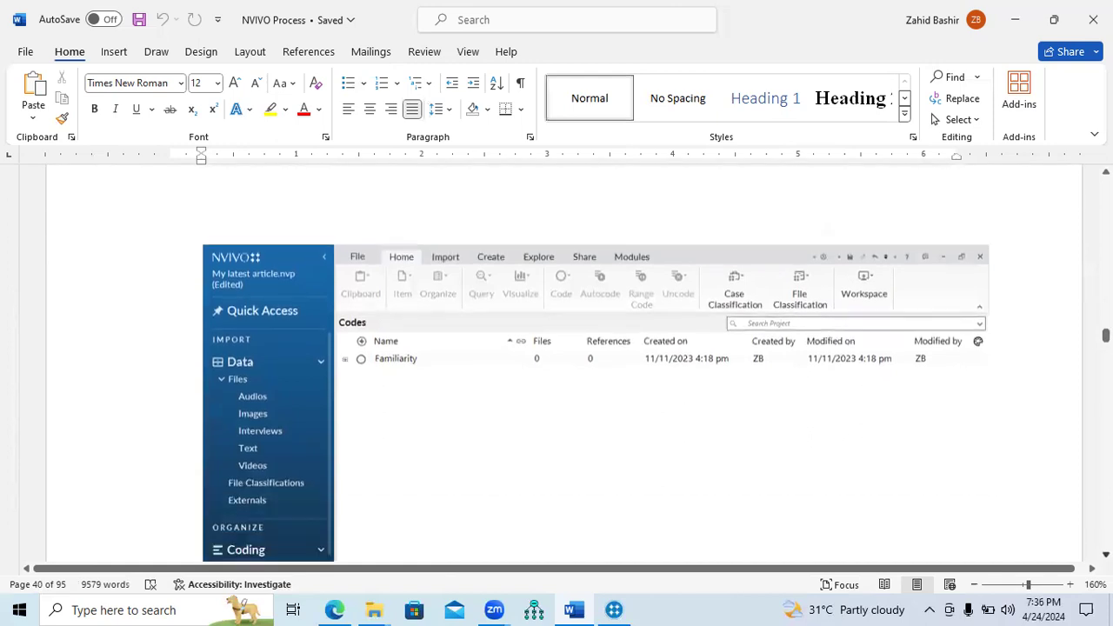
{"action": "scroll", "coordinate": [518, 329], "scroll_direction": "down", "scroll_amount": 4}
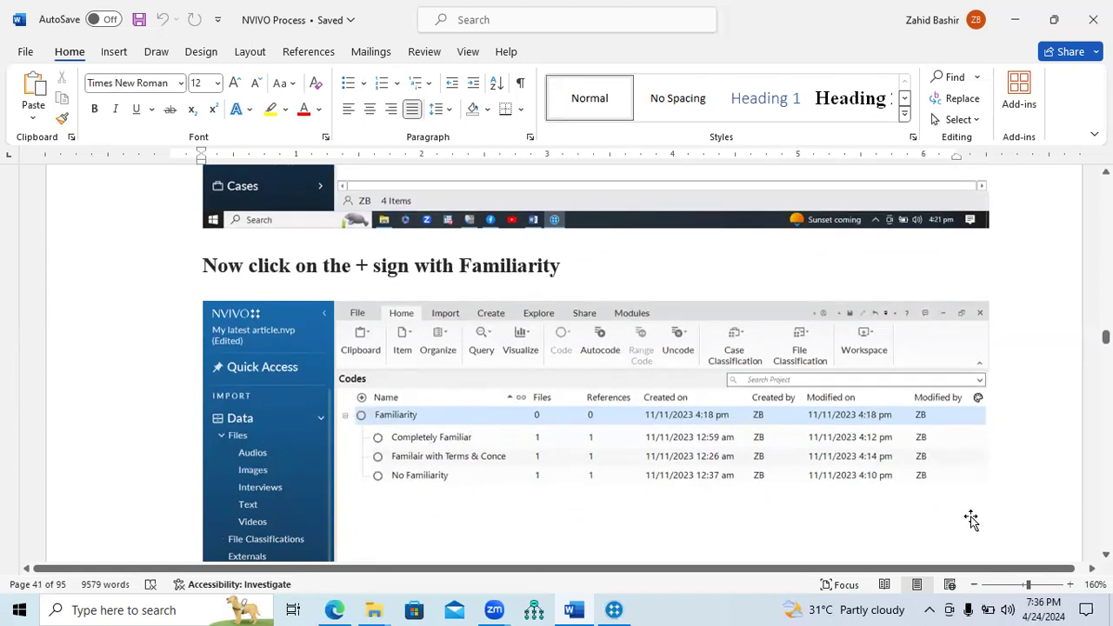
{"action": "scroll", "coordinate": [596, 364], "scroll_direction": "down", "scroll_amount": 5}
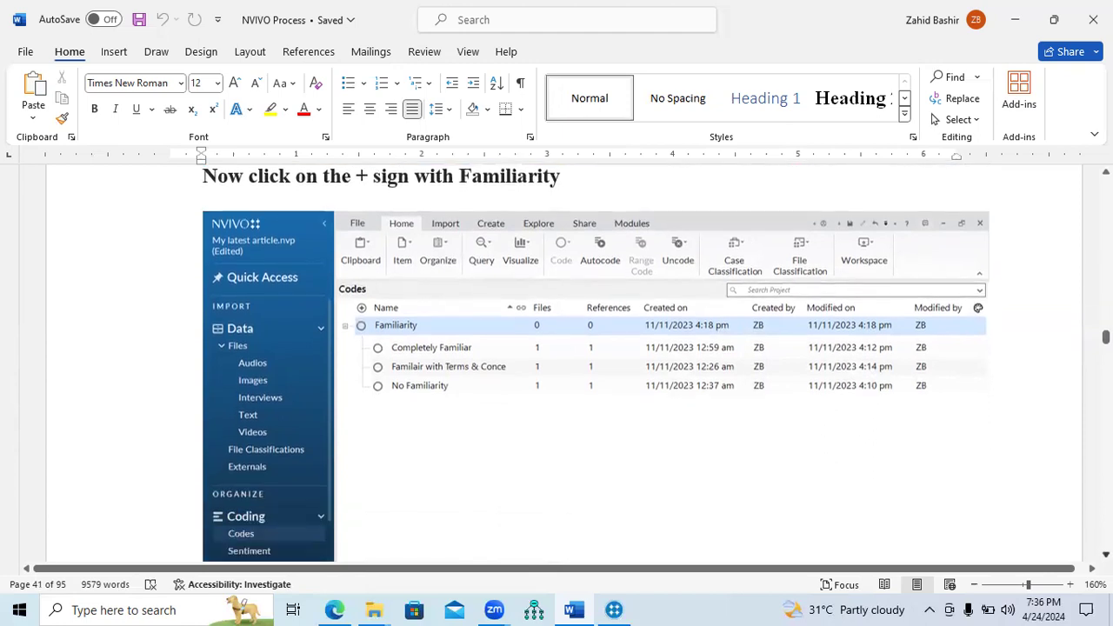
Step: Study the guide's section on aggregating coding from children into the "Familiarity" axial code, comparing its before and after illustrations
{"action": "scroll", "coordinate": [536, 381], "scroll_direction": "down", "scroll_amount": 3}
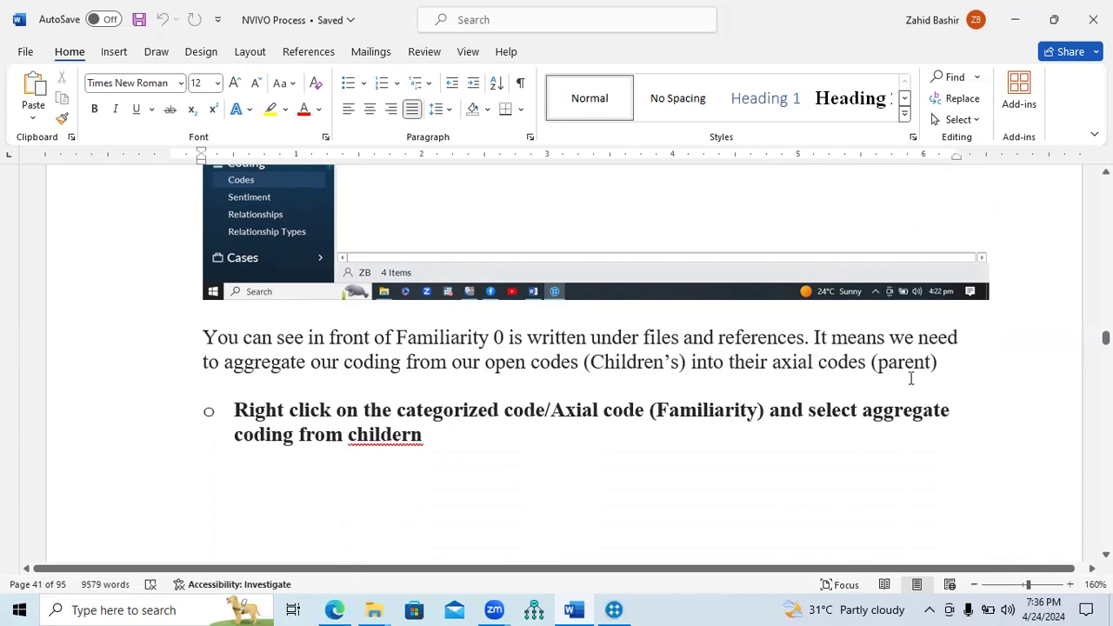
{"action": "scroll", "coordinate": [596, 365], "scroll_direction": "up", "scroll_amount": 3}
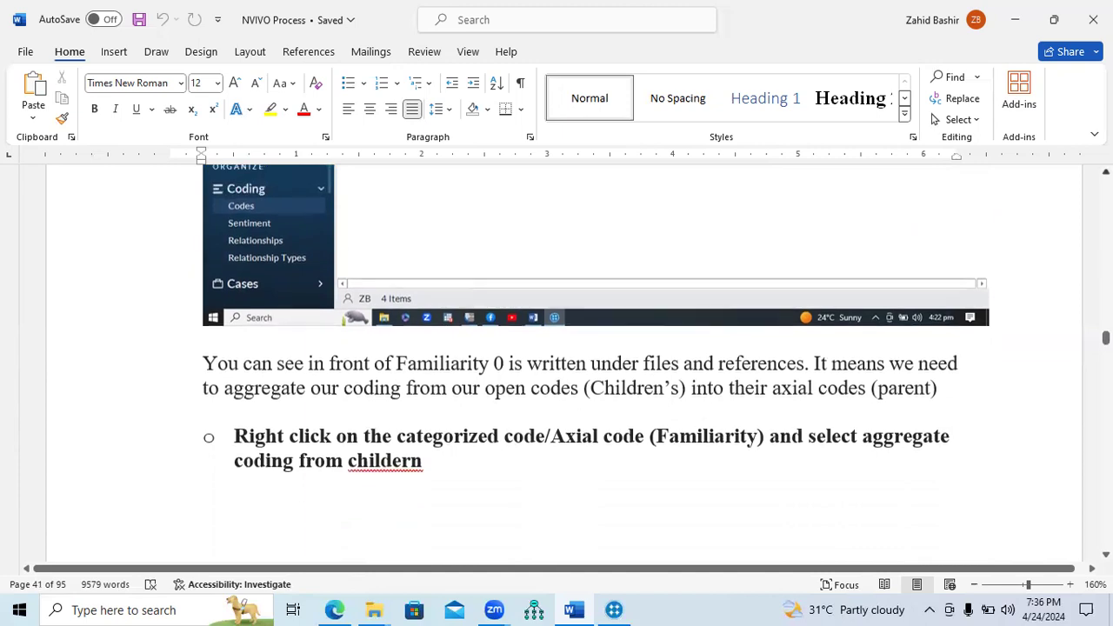
{"action": "scroll", "coordinate": [703, 291], "scroll_direction": "up", "scroll_amount": 3}
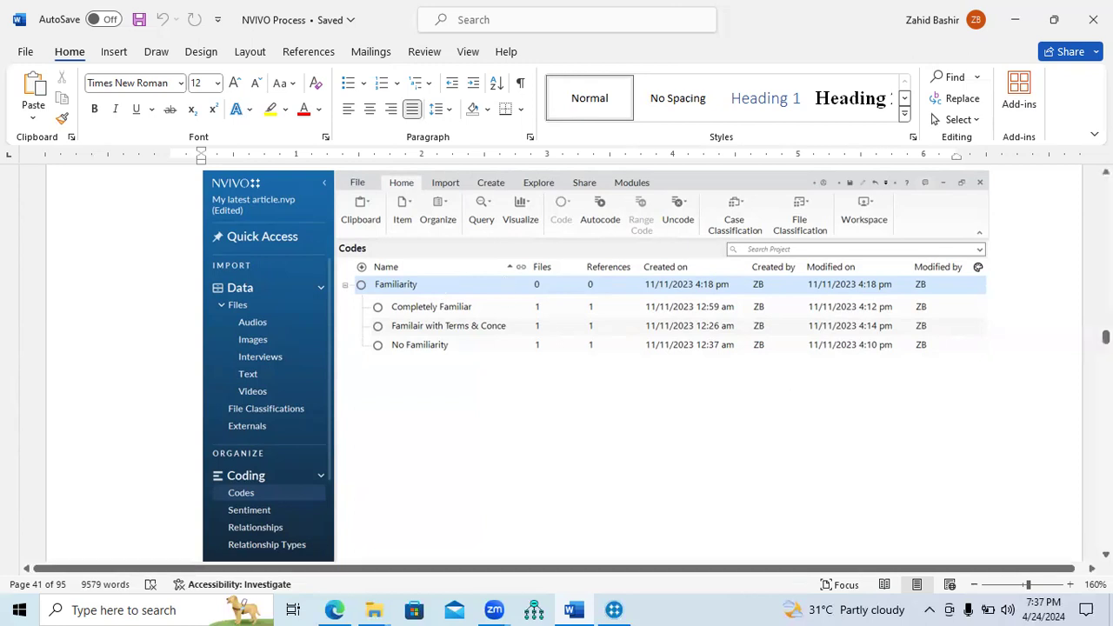
{"action": "scroll", "coordinate": [596, 364], "scroll_direction": "down", "scroll_amount": 5}
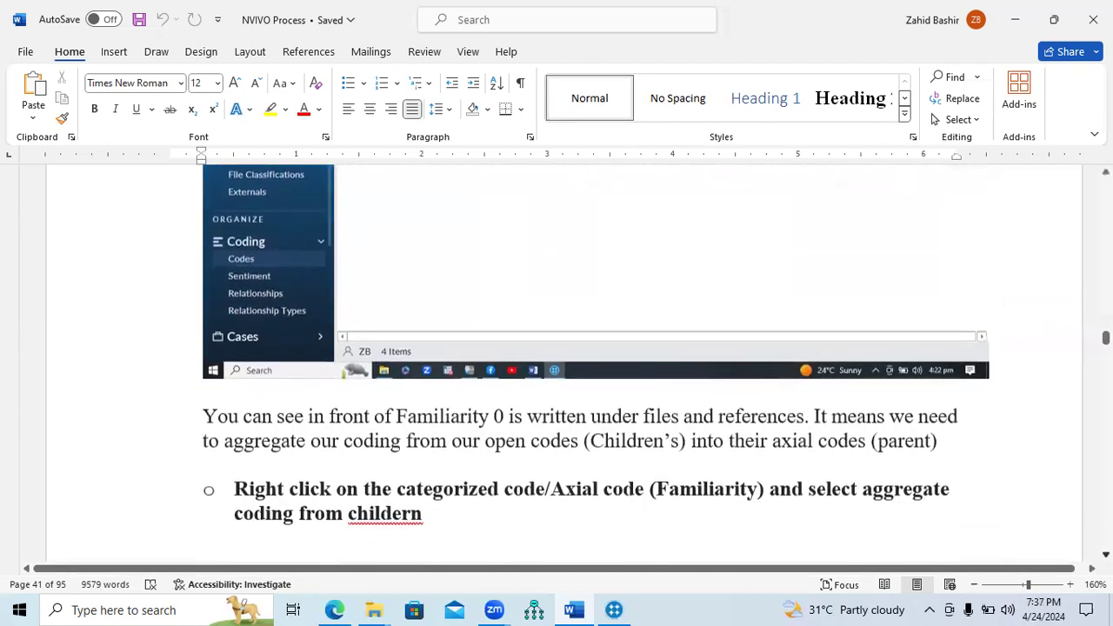
{"action": "scroll", "coordinate": [596, 363], "scroll_direction": "down", "scroll_amount": 2}
{"action": "scroll", "coordinate": [596, 363], "scroll_direction": "down", "scroll_amount": 2}
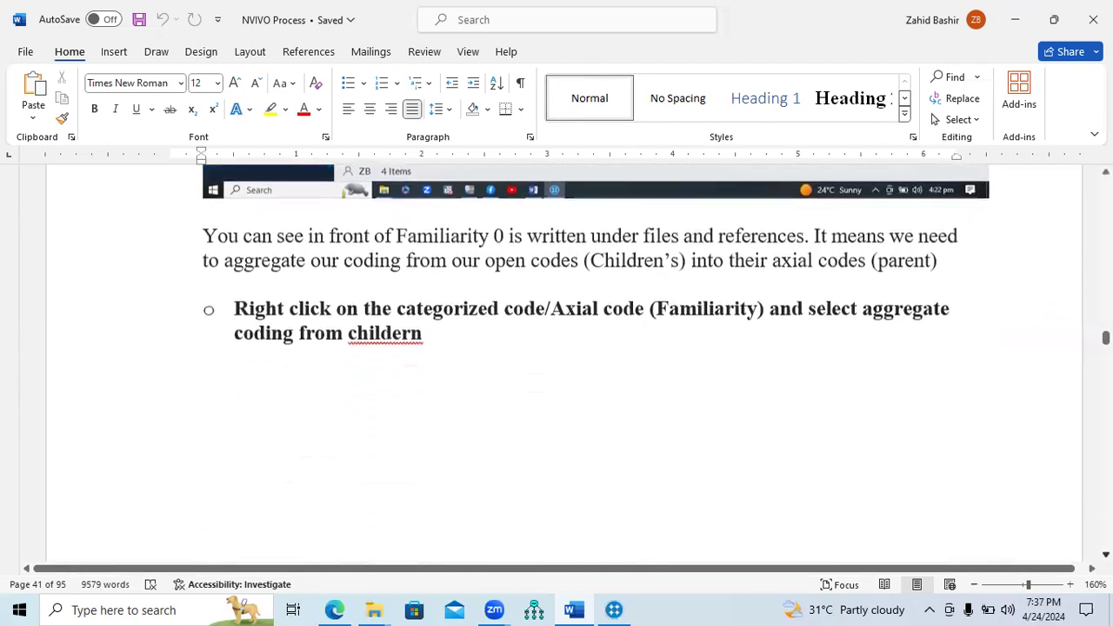
{"action": "scroll", "coordinate": [564, 363], "scroll_direction": "down", "scroll_amount": 8}
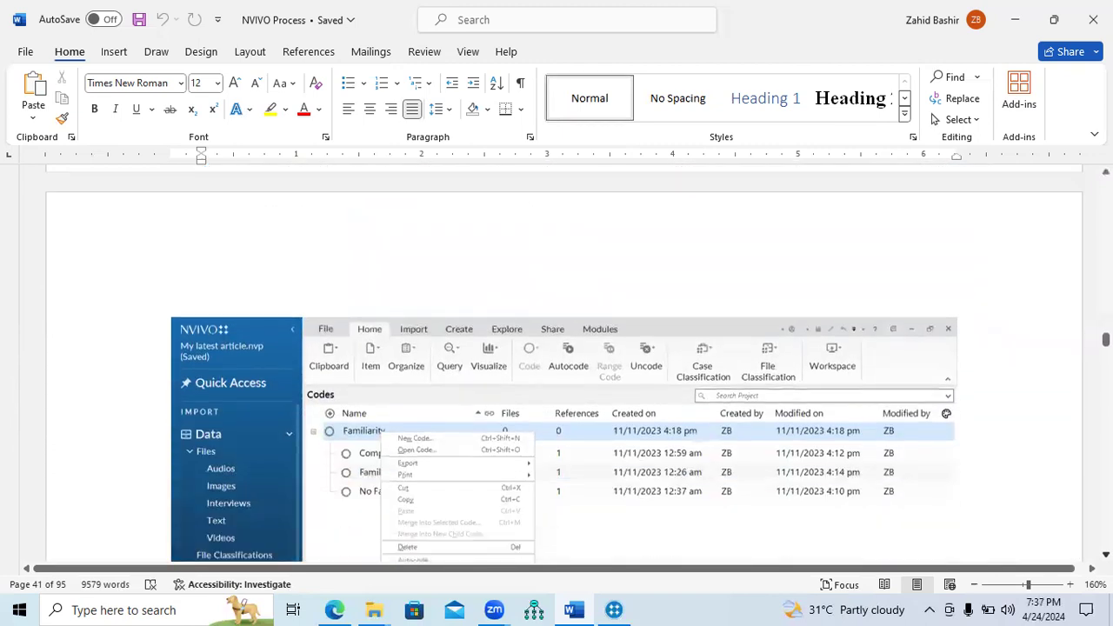
{"action": "scroll", "coordinate": [564, 364], "scroll_direction": "down", "scroll_amount": 8}
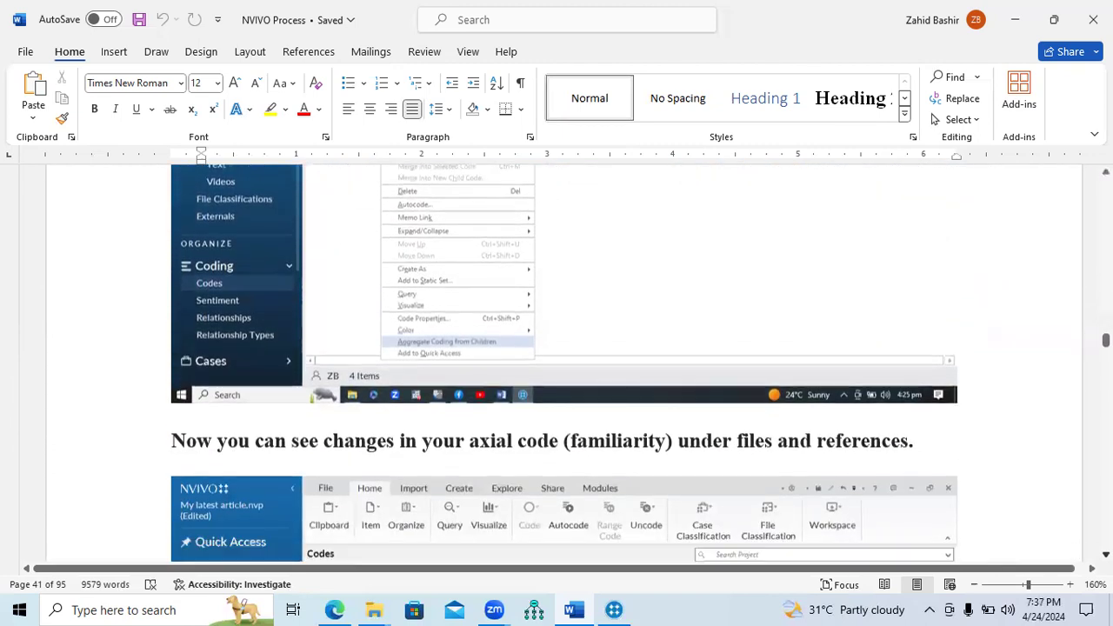
{"action": "scroll", "coordinate": [418, 334], "scroll_direction": "down", "scroll_amount": 3}
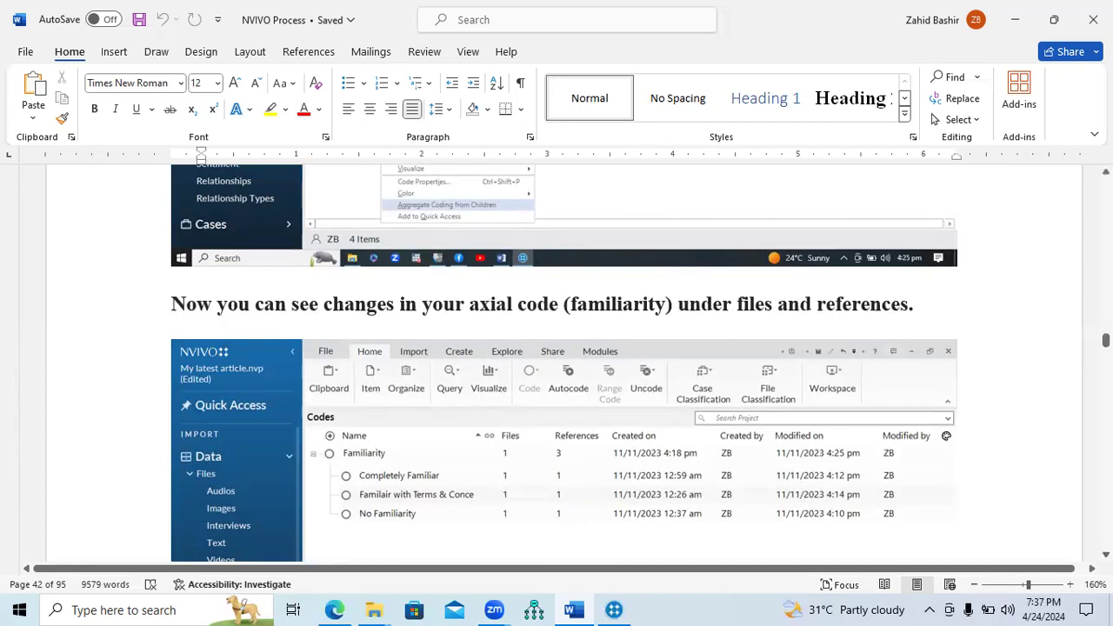
Step: Read the guide's notes on creating other axial codes and selective codes or major themes, and look back over the "Familiarity" illustrations
{"action": "scroll", "coordinate": [564, 364], "scroll_direction": "down", "scroll_amount": 5}
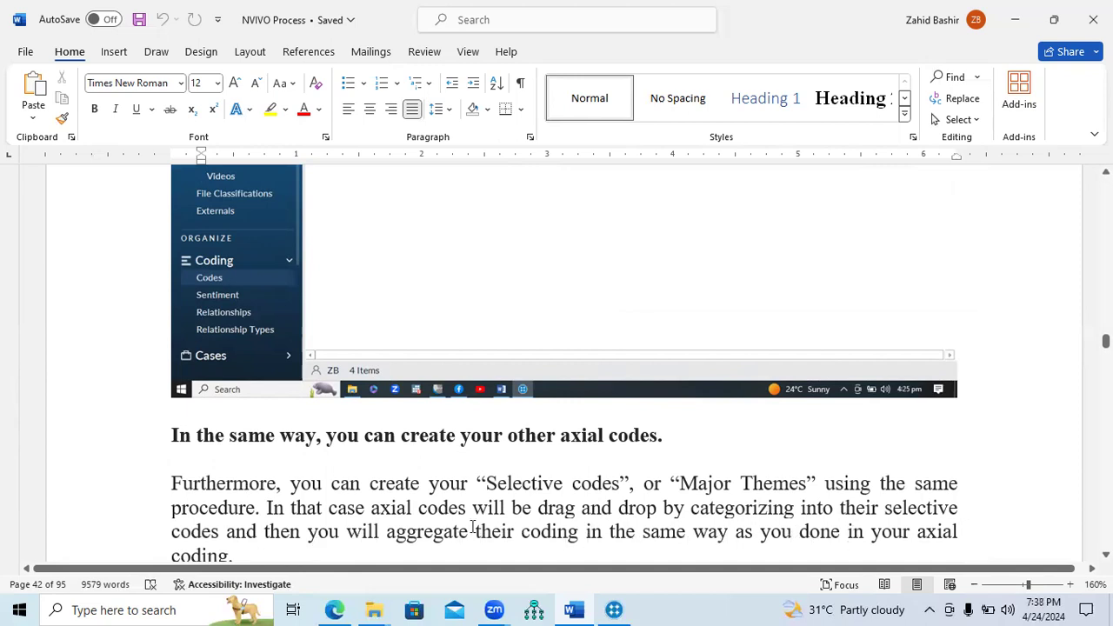
{"action": "scroll", "coordinate": [564, 363], "scroll_direction": "down", "scroll_amount": 5}
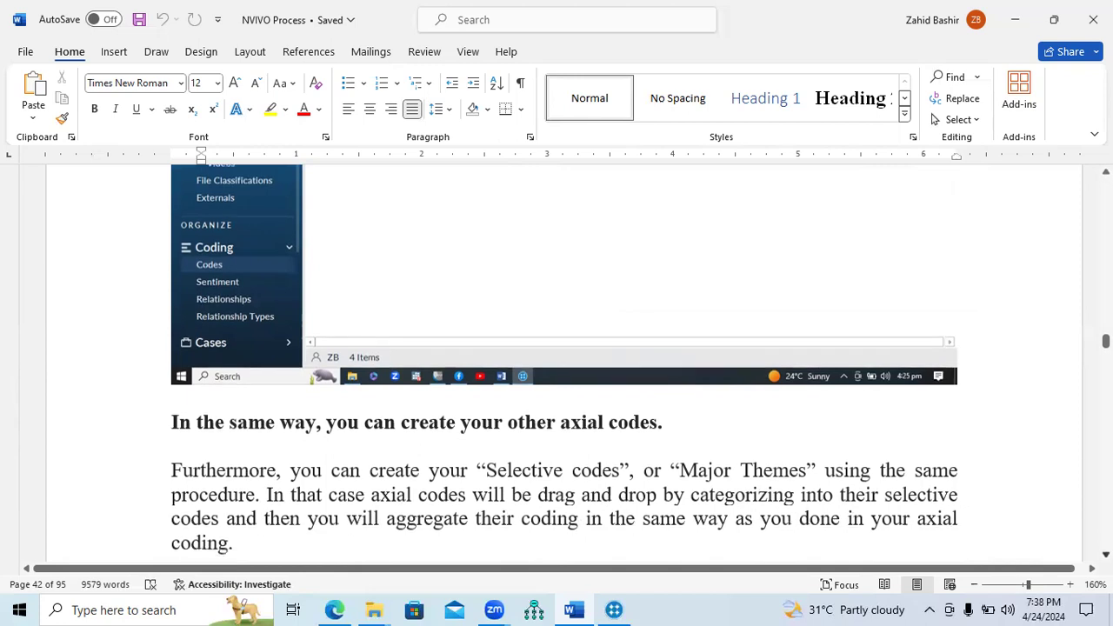
{"action": "scroll", "coordinate": [564, 363], "scroll_direction": "down", "scroll_amount": 5}
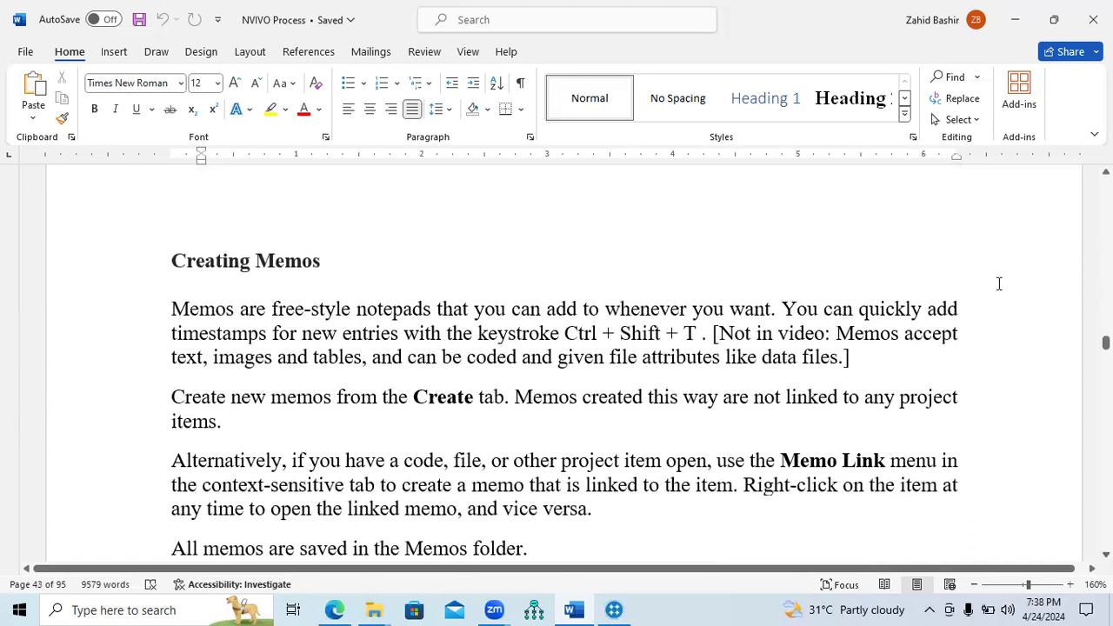
{"action": "scroll", "coordinate": [565, 363], "scroll_direction": "up", "scroll_amount": 3}
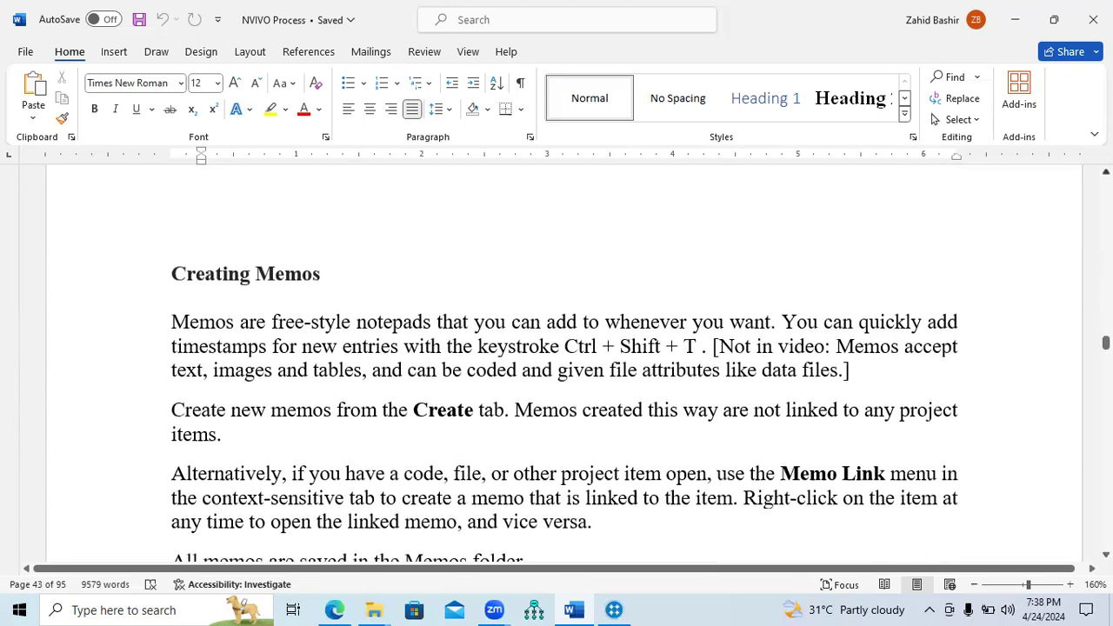
{"action": "scroll", "coordinate": [565, 362], "scroll_direction": "up", "scroll_amount": 8}
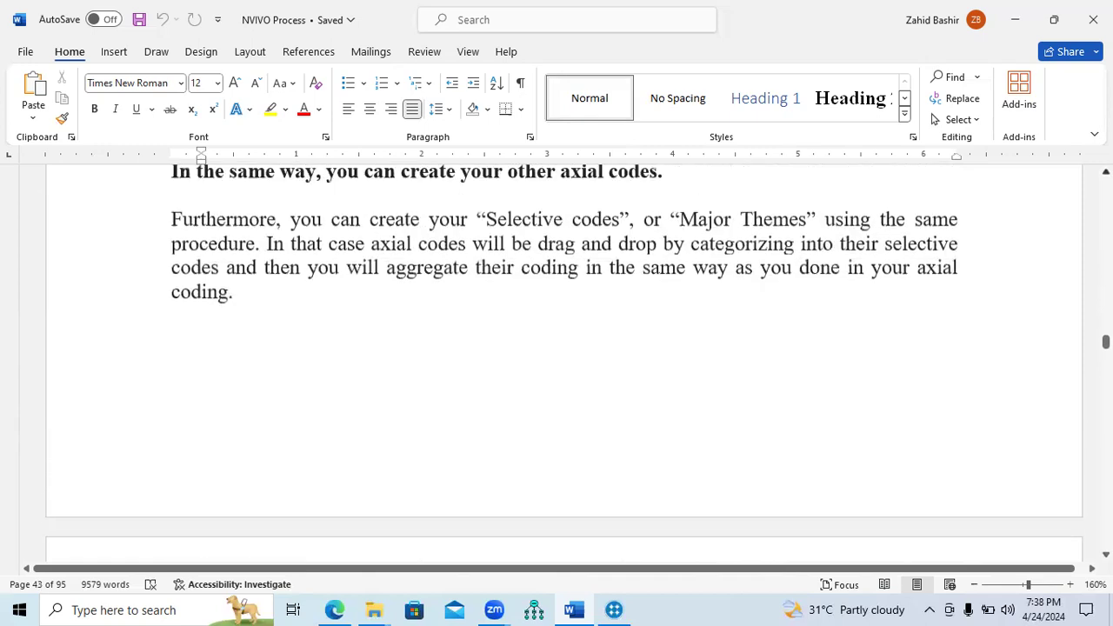
{"action": "scroll", "coordinate": [565, 363], "scroll_direction": "up", "scroll_amount": 10}
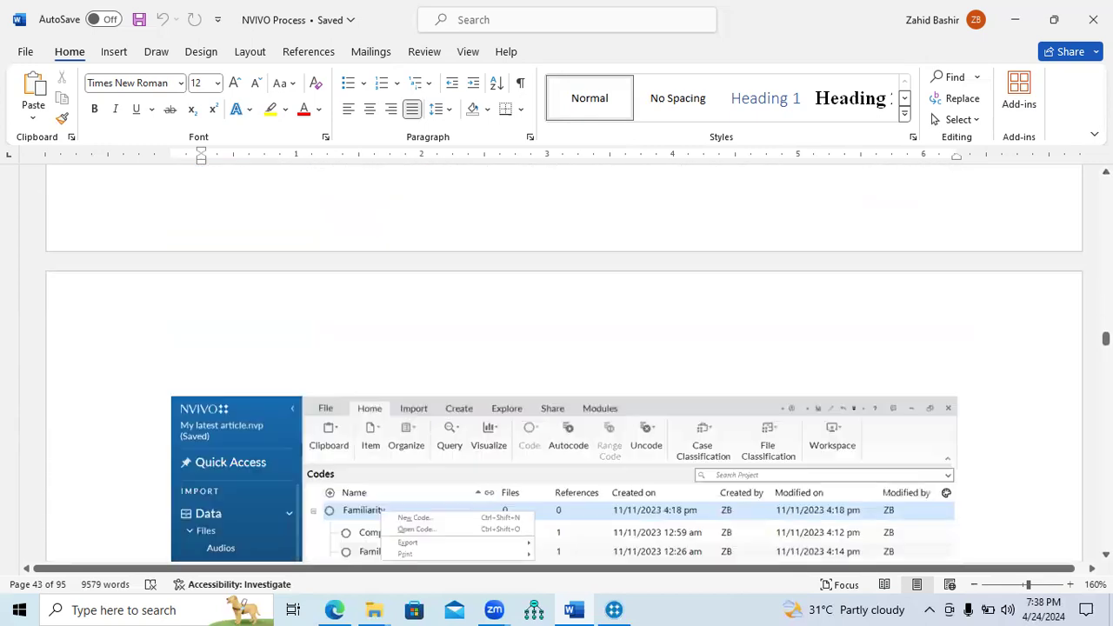
{"action": "scroll", "coordinate": [771, 492], "scroll_direction": "up", "scroll_amount": 5}
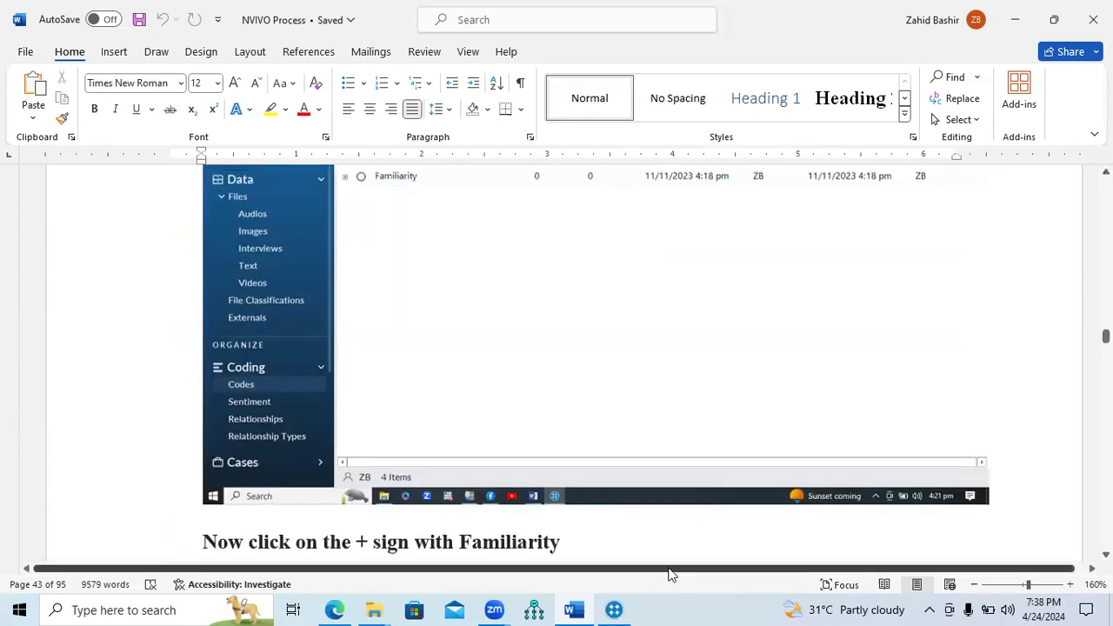
{"action": "scroll", "coordinate": [1061, 319], "scroll_direction": "up", "scroll_amount": 4}
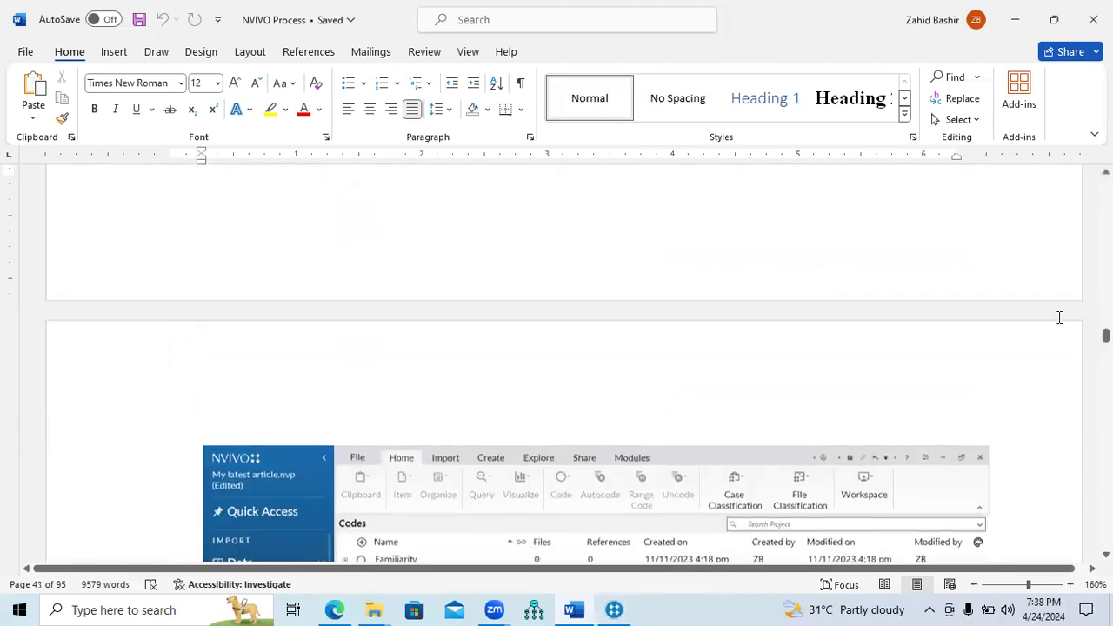
Step: Switch to NVivo's Autocode Wizard and inspect the sub-themes under the identified themes "fishing" and "business"
{"action": "left_click", "coordinate": [614, 610]}
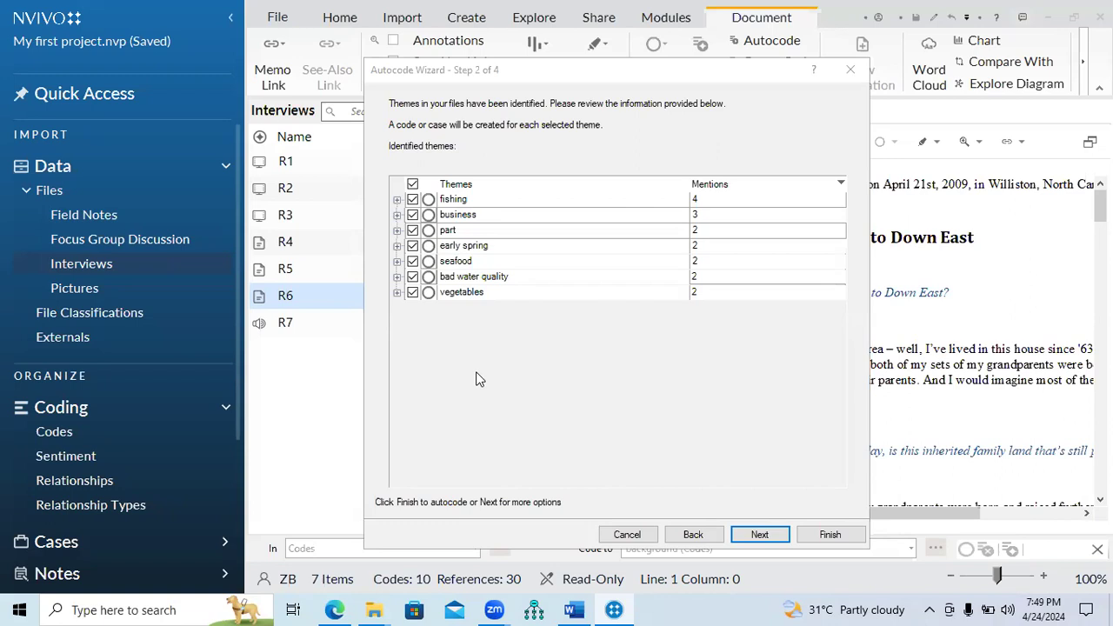
{"action": "left_click", "coordinate": [396, 199]}
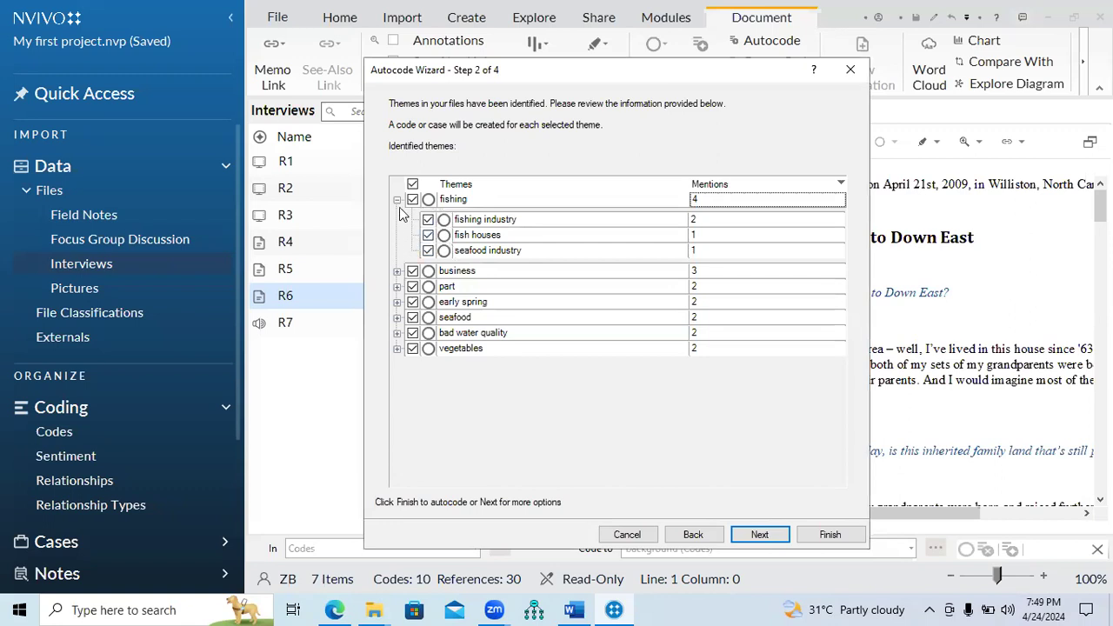
{"action": "left_click", "coordinate": [396, 199]}
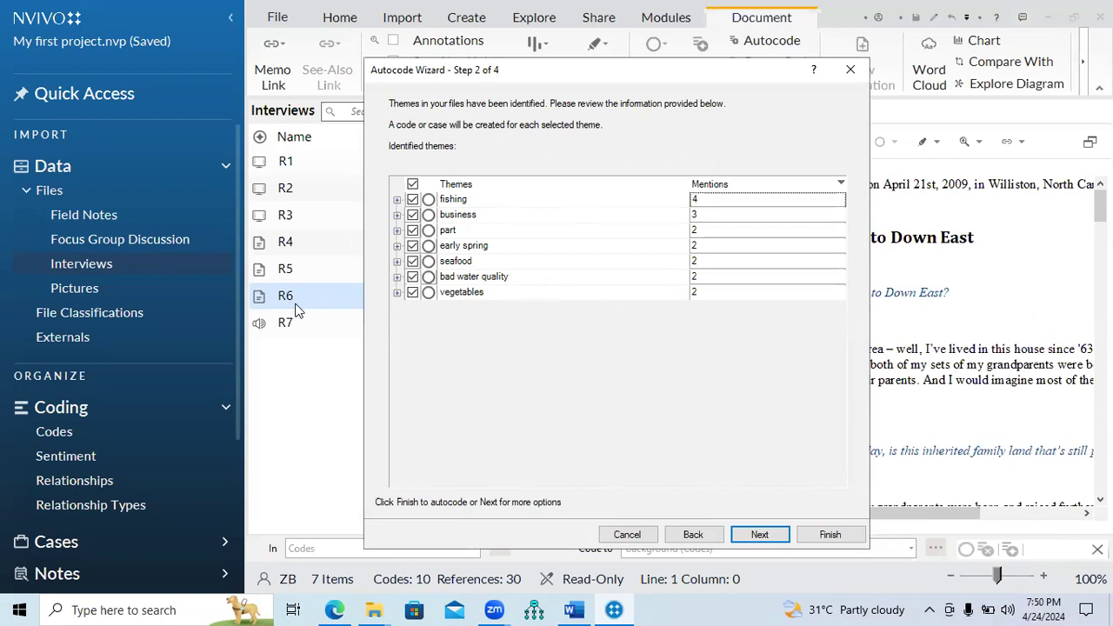
{"action": "left_click", "coordinate": [397, 200]}
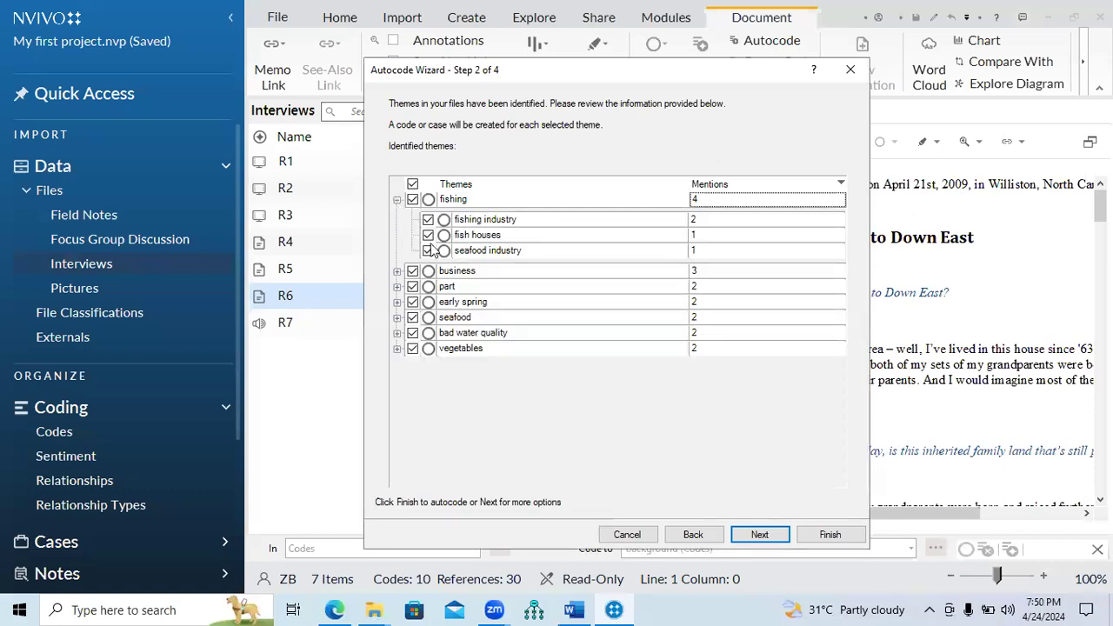
{"action": "left_click", "coordinate": [398, 199]}
{"action": "left_click", "coordinate": [397, 215]}
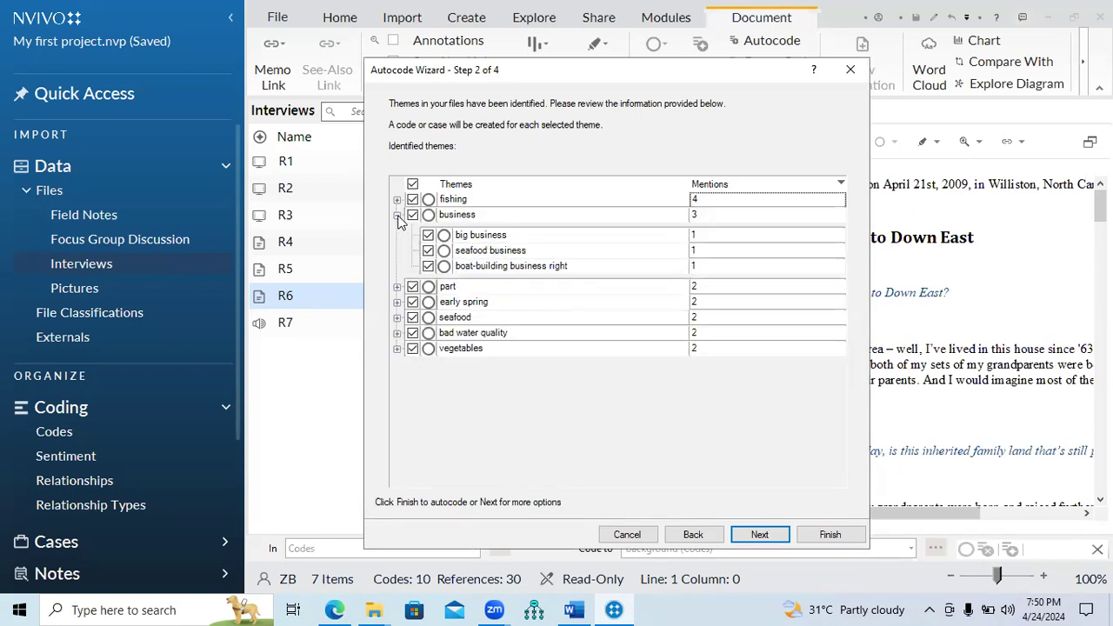
{"action": "left_click", "coordinate": [397, 215]}
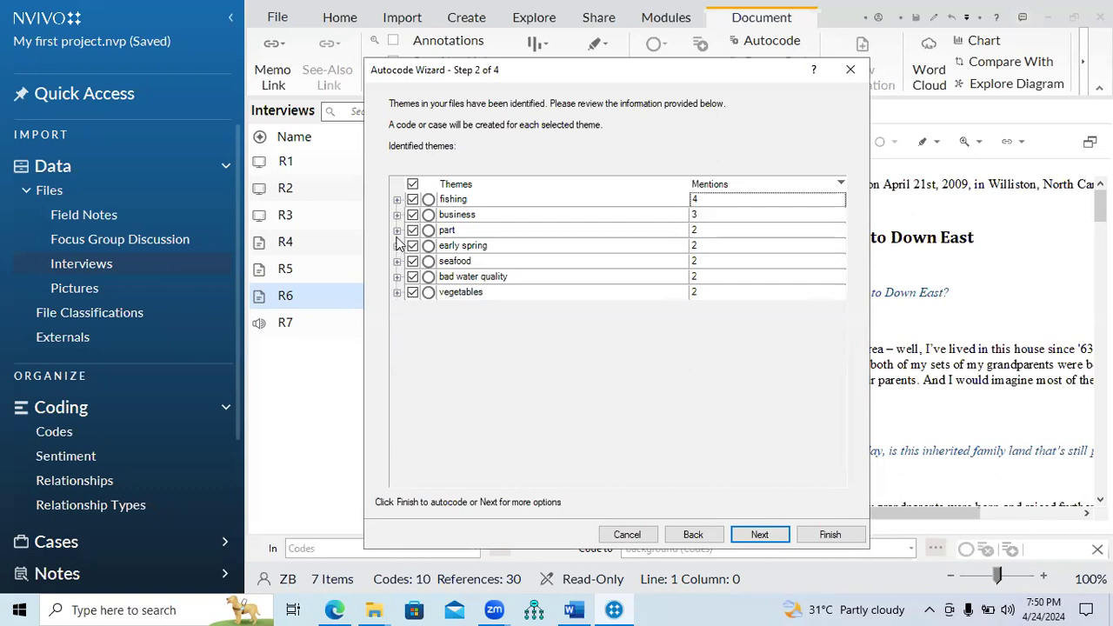
Step: Expand the identified themes "part", "early spring", "seafood" and "bad water quality" to inspect their sub-themes
{"action": "left_click", "coordinate": [398, 231]}
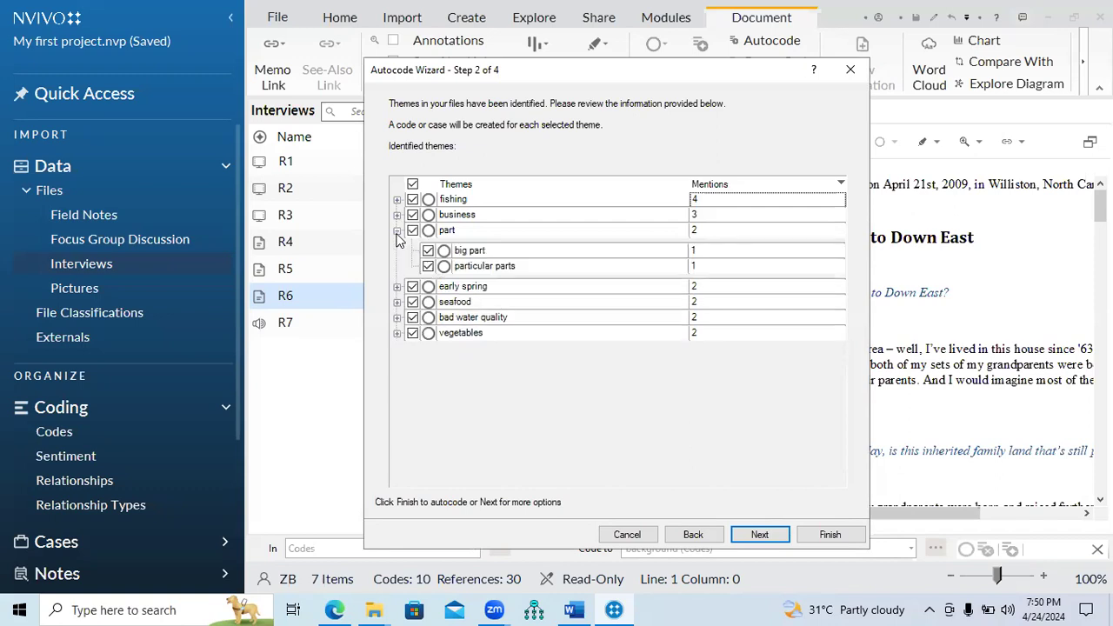
{"action": "left_click", "coordinate": [398, 286]}
{"action": "left_click", "coordinate": [397, 327]}
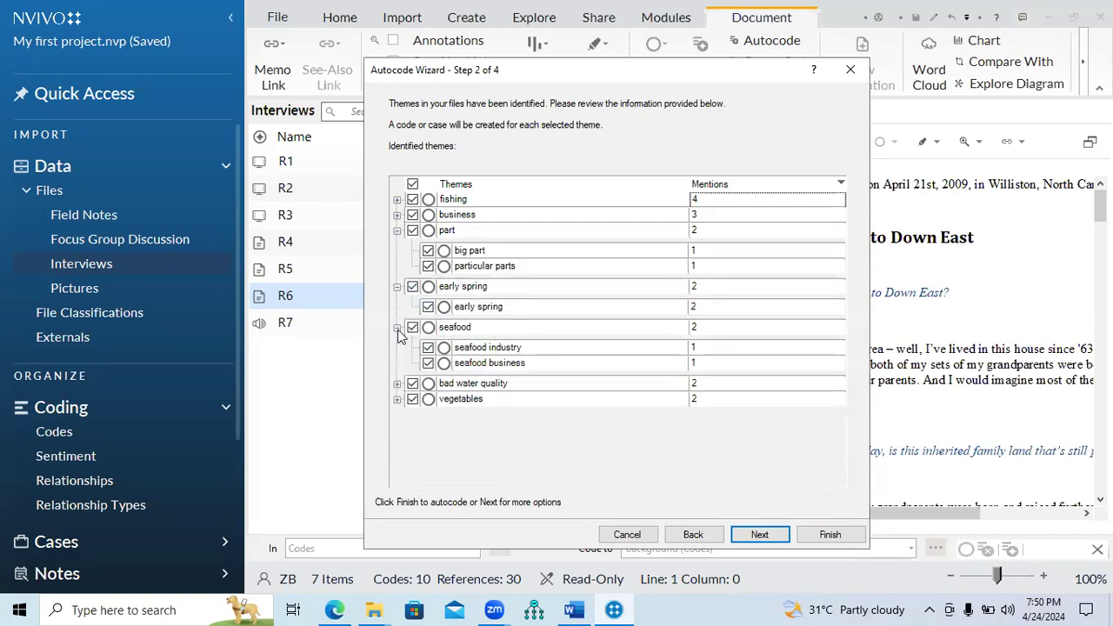
{"action": "left_click", "coordinate": [398, 383]}
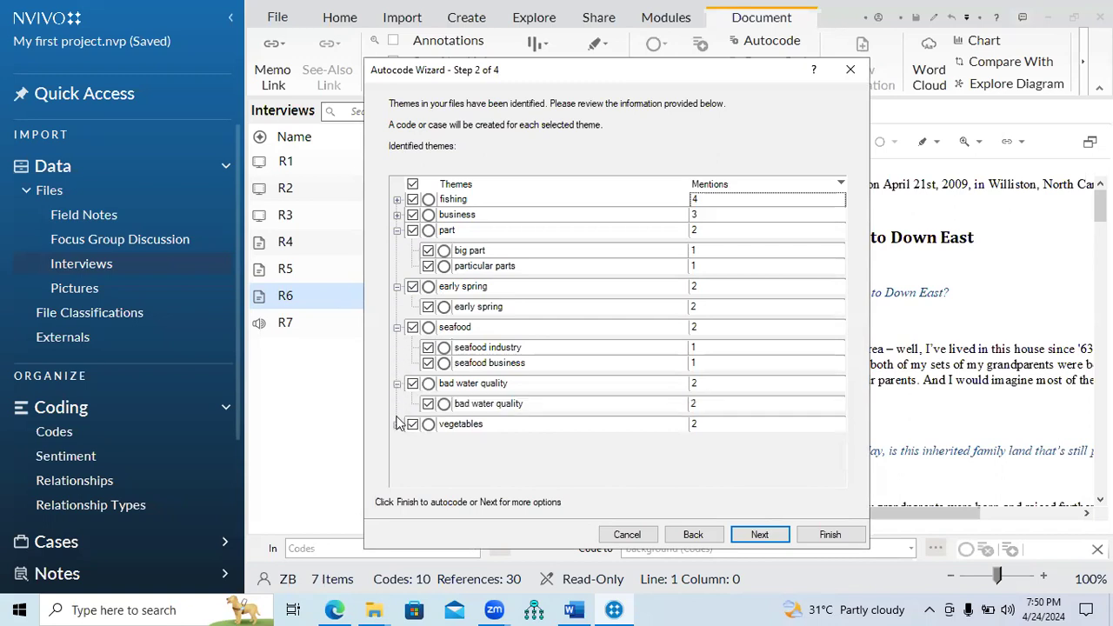
Step: Exclude the "fishing industry" sub-theme of "fishing" from autocoding and proceed to Step 3 of the Autocode Wizard
{"action": "left_click", "coordinate": [397, 199]}
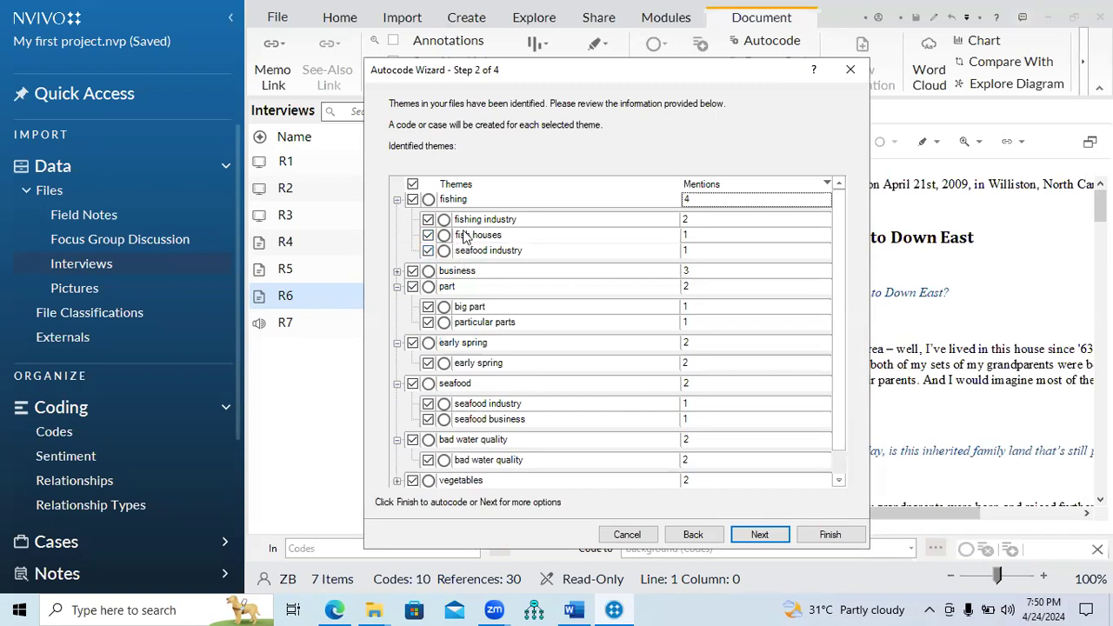
{"action": "left_click", "coordinate": [428, 220]}
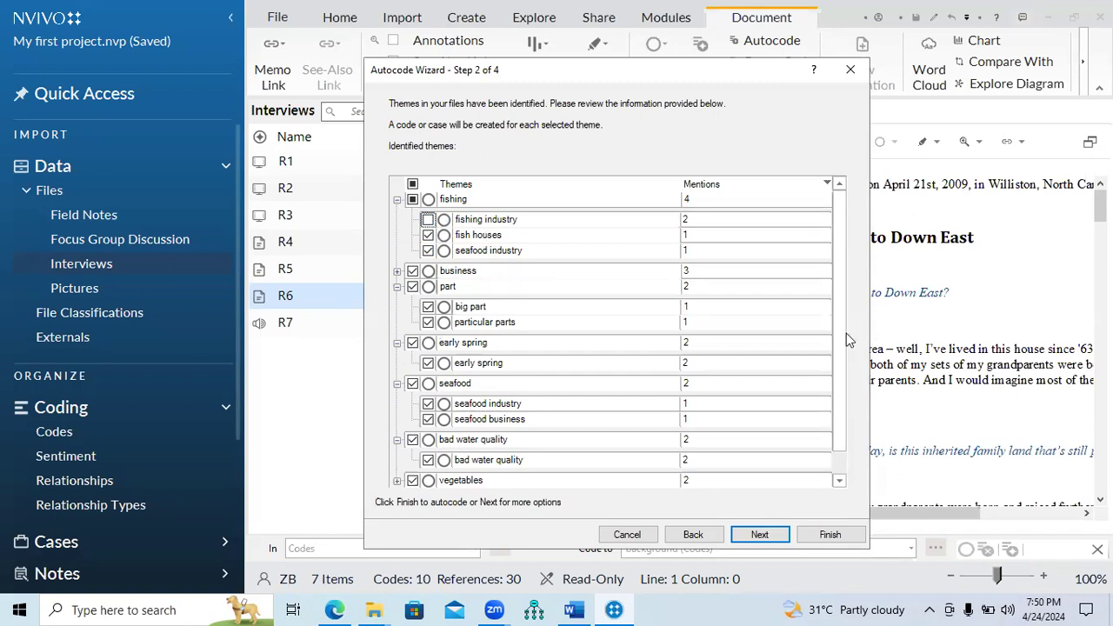
{"action": "scroll", "coordinate": [843, 439], "scroll_direction": "down", "scroll_amount": 1}
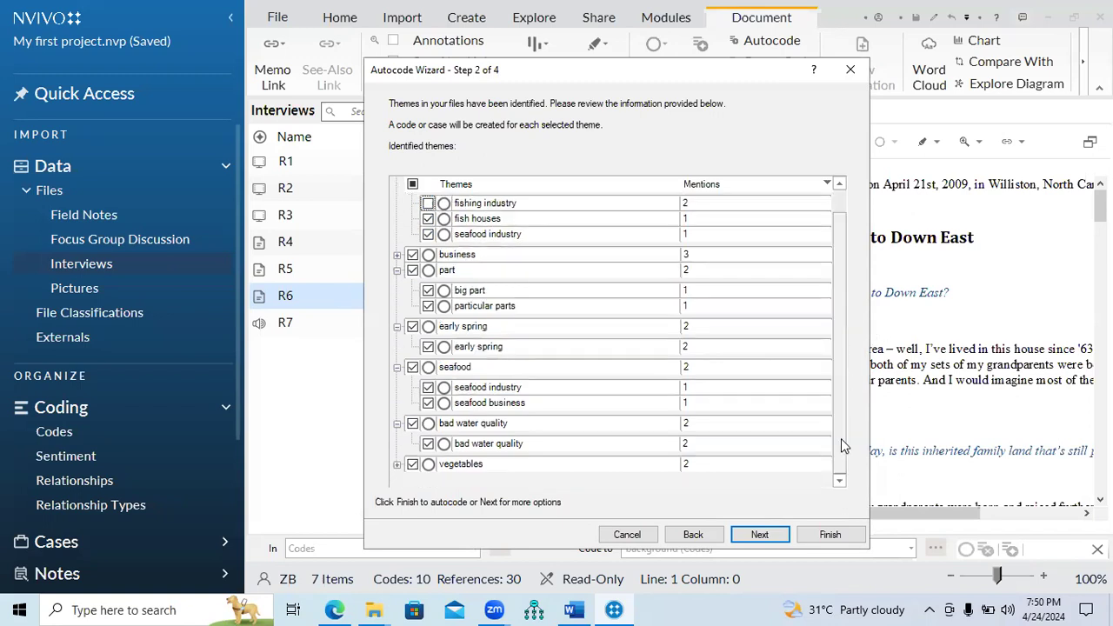
{"action": "left_click", "coordinate": [775, 532]}
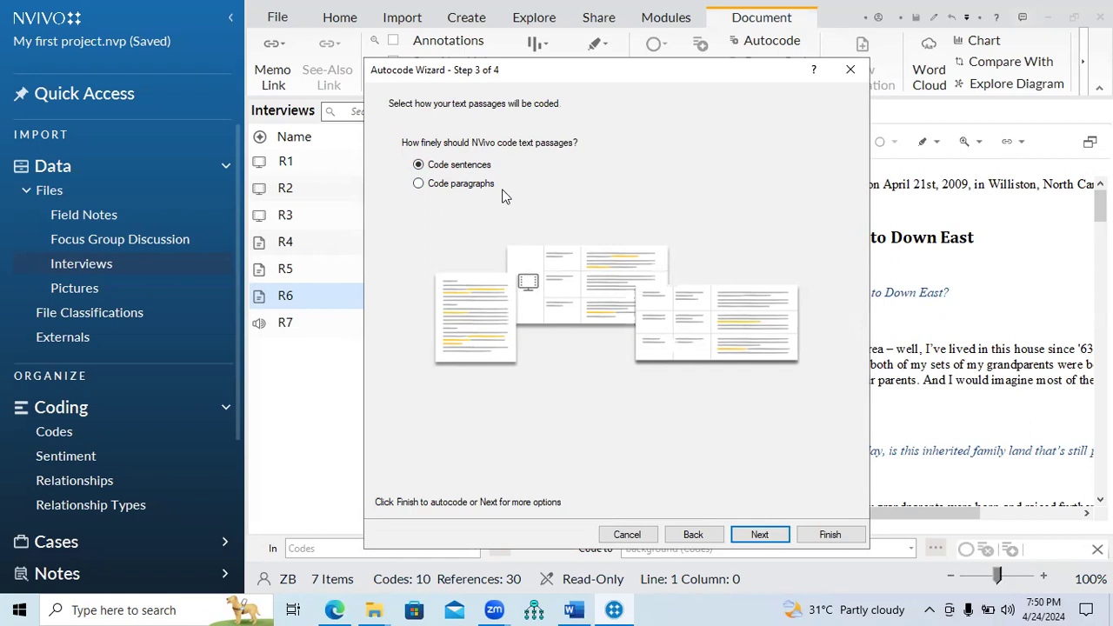
Step: Autocode R6 by sentences and store the results in the "Autocoded Themes" folder under Codes
{"action": "left_click_drag", "start_coordinate": [590, 80], "coordinate": [546, 22]}
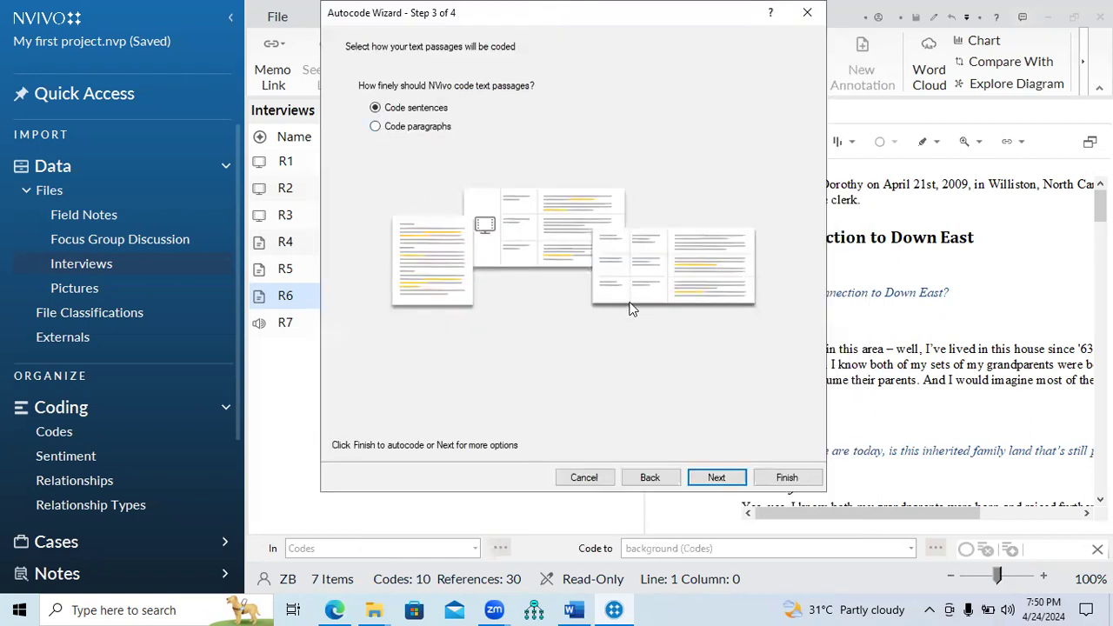
{"action": "left_click", "coordinate": [713, 478]}
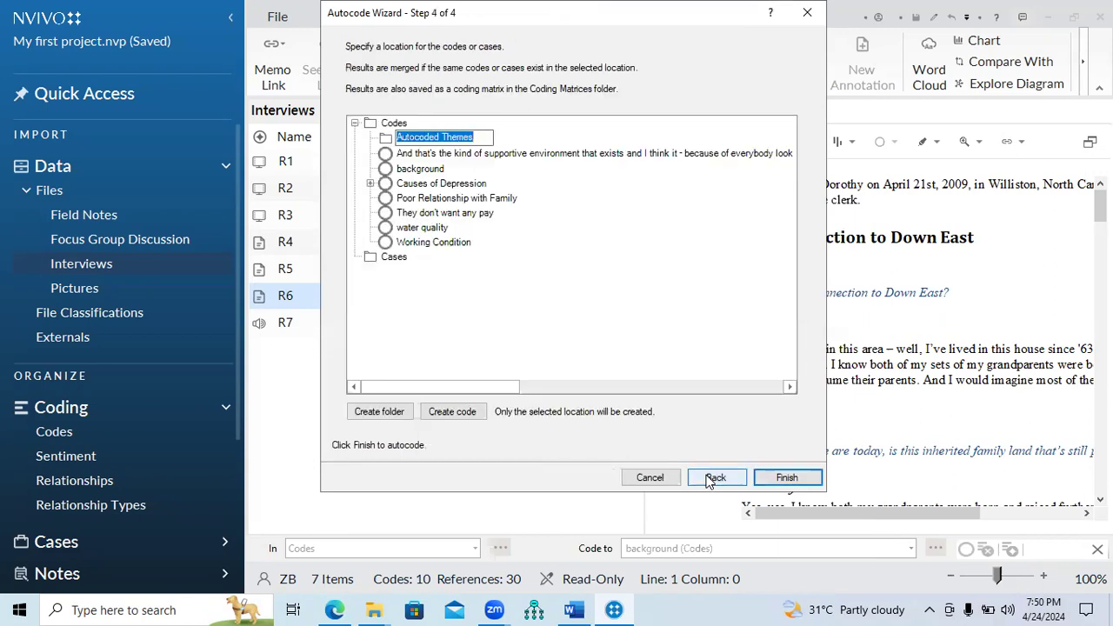
{"action": "left_click", "coordinate": [774, 476]}
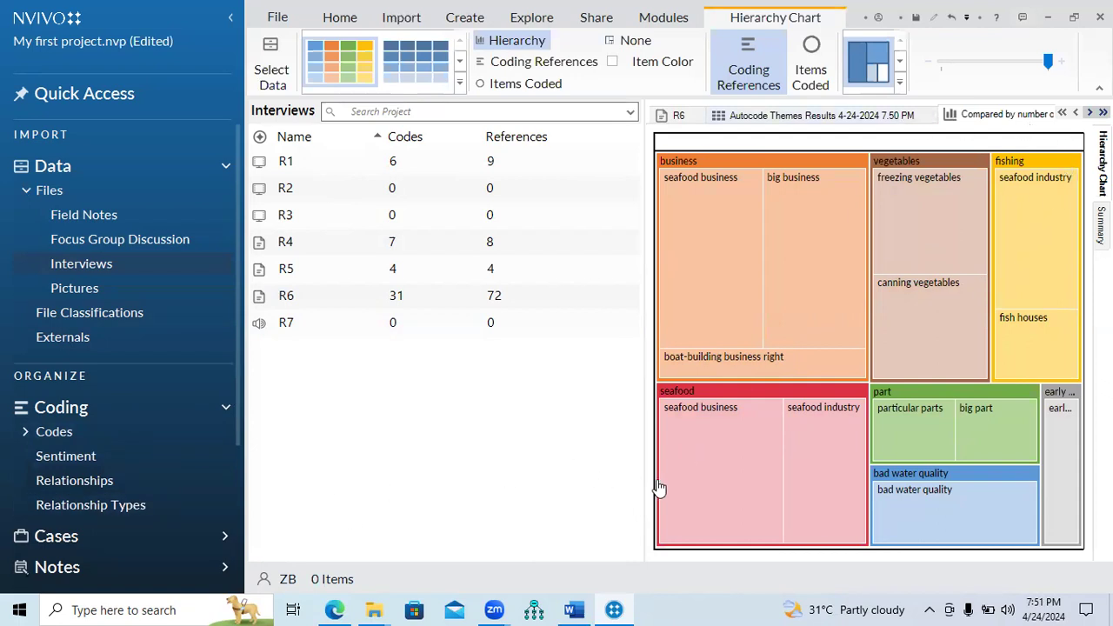
Step: Switch to the NVIVO Process guide in Word, skim the remaining axial code illustrations and select the "Creating Memos" heading
{"action": "left_click", "coordinate": [574, 610]}
{"action": "scroll", "coordinate": [832, 467], "scroll_direction": "down", "scroll_amount": 5}
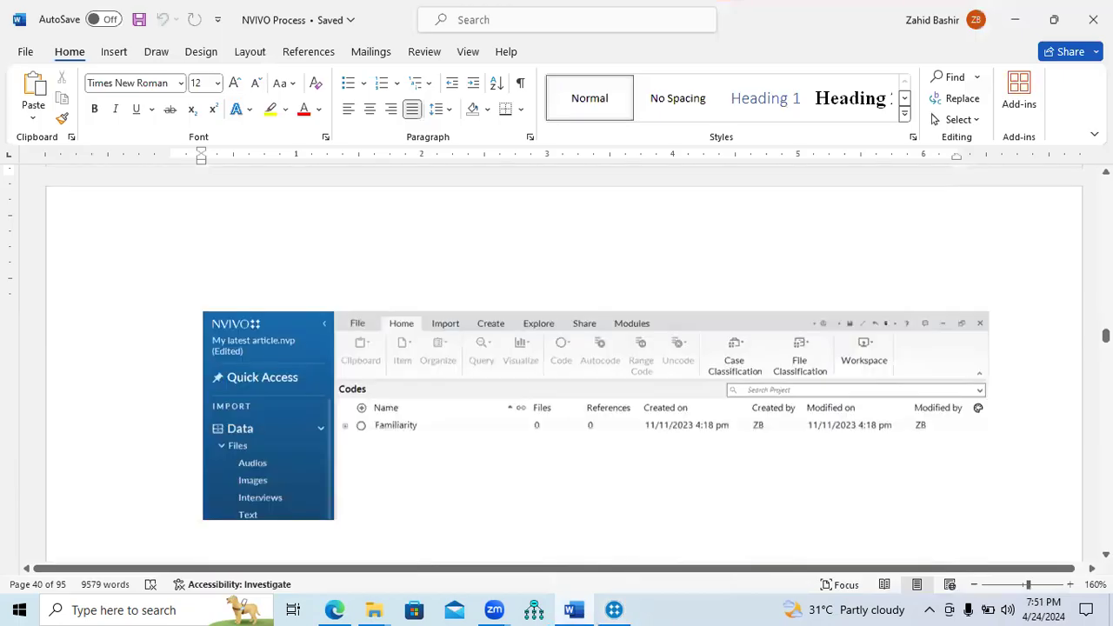
{"action": "scroll", "coordinate": [596, 363], "scroll_direction": "down", "scroll_amount": 5}
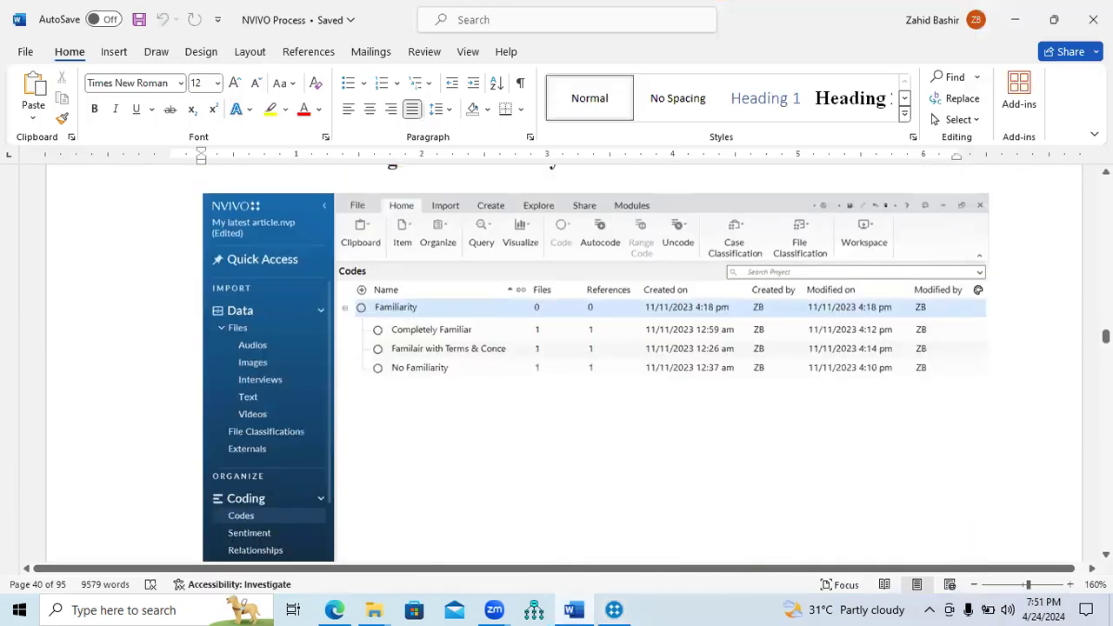
{"action": "scroll", "coordinate": [596, 363], "scroll_direction": "up", "scroll_amount": 4}
{"action": "scroll", "coordinate": [564, 365], "scroll_direction": "down", "scroll_amount": 15}
{"action": "scroll", "coordinate": [564, 365], "scroll_direction": "down", "scroll_amount": 15}
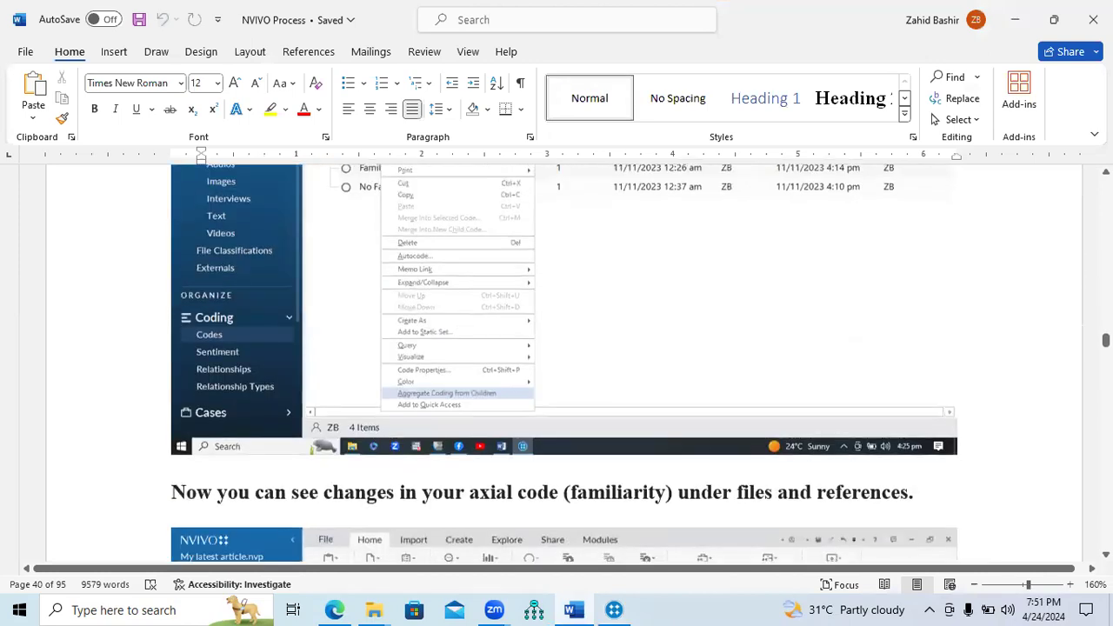
{"action": "scroll", "coordinate": [531, 405], "scroll_direction": "down", "scroll_amount": 10}
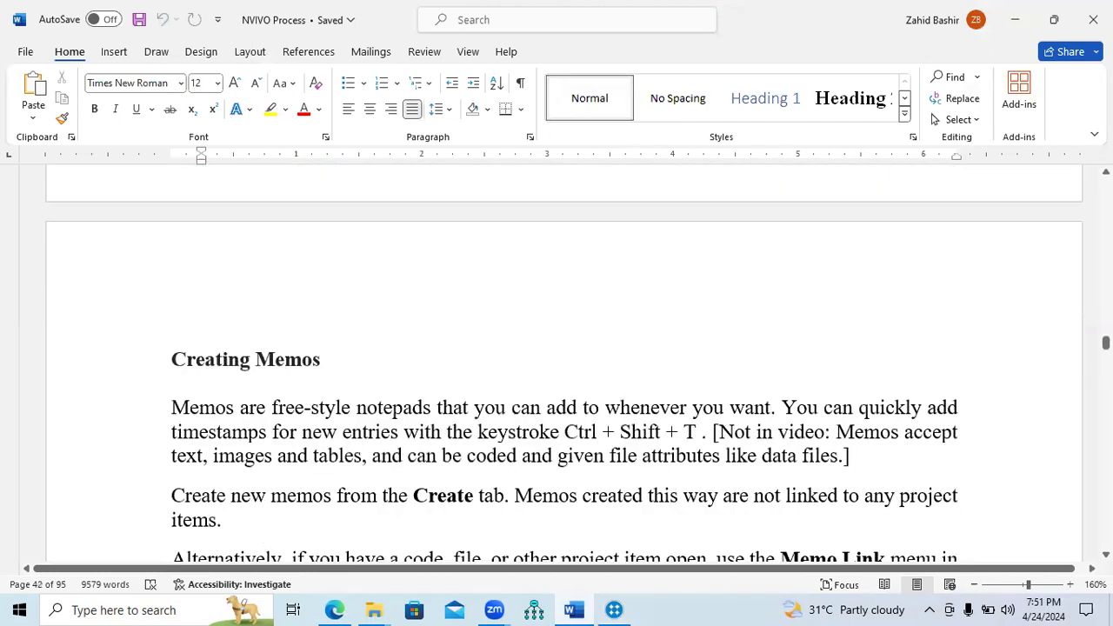
{"action": "left_click_drag", "start_coordinate": [177, 360], "coordinate": [318, 368]}
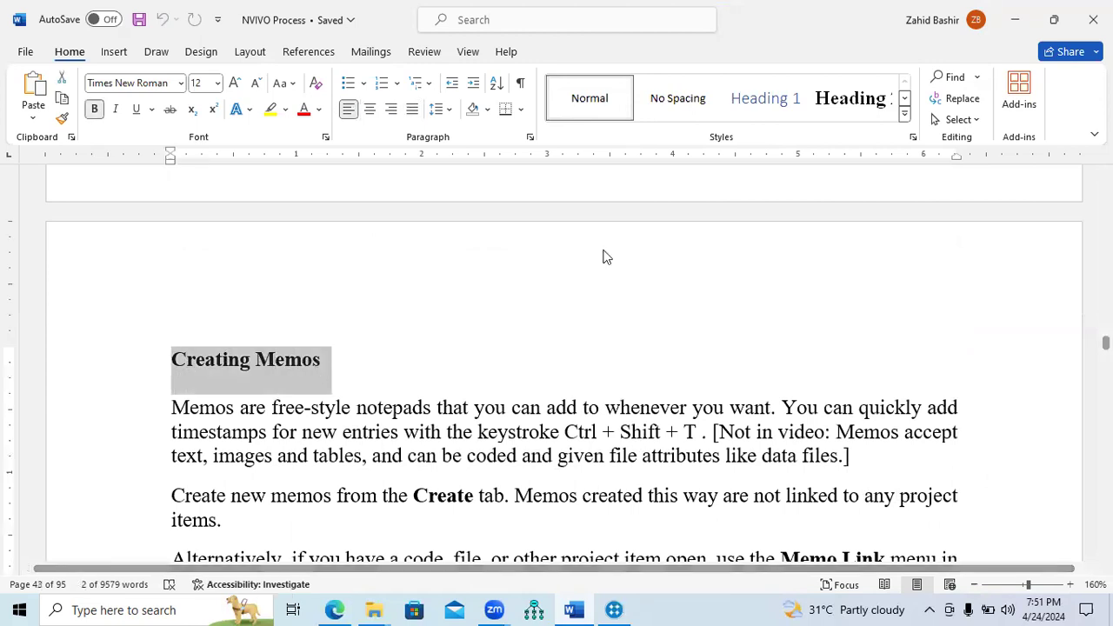
Step: Switch to NVivo and review the options for creating a memo and the Notes area of the navigation pane
{"action": "key", "text": "alt+Tab"}
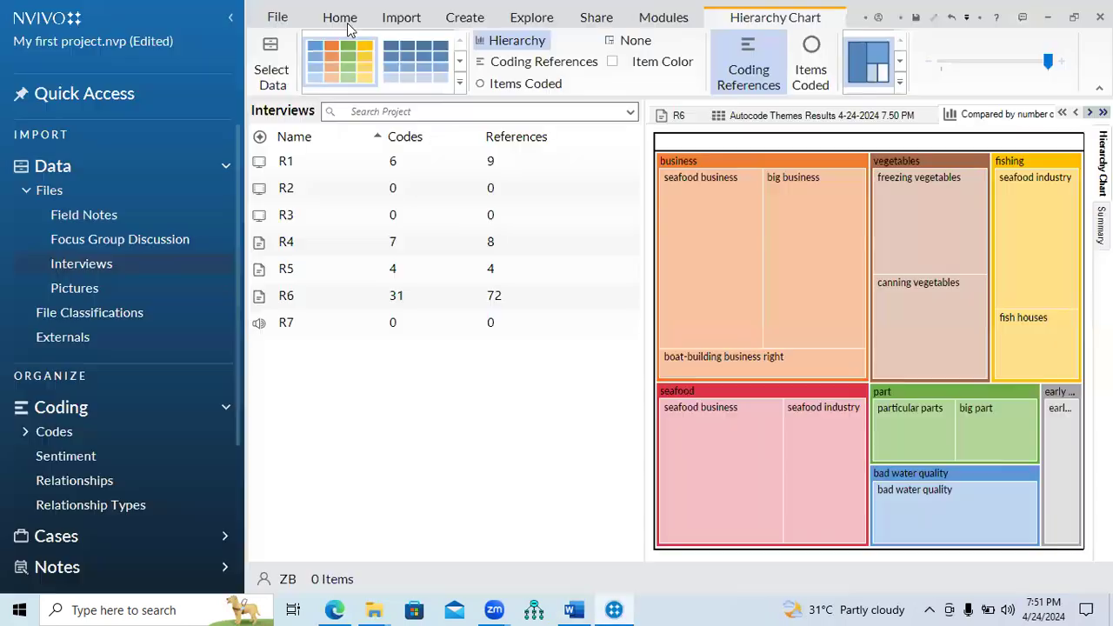
{"action": "left_click", "coordinate": [399, 19]}
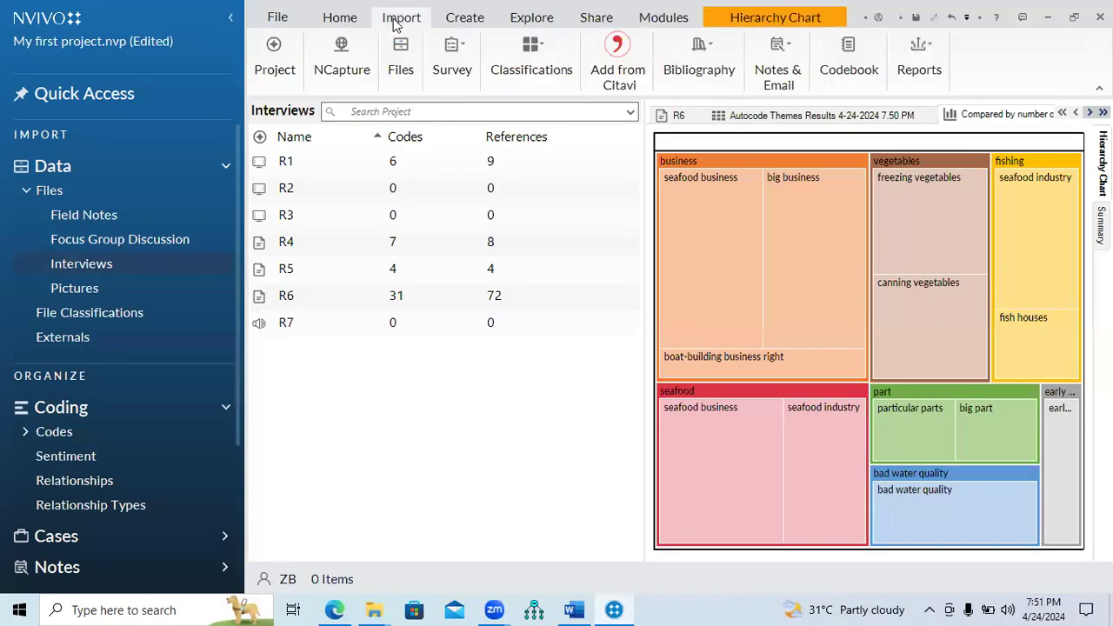
{"action": "left_click", "coordinate": [458, 19]}
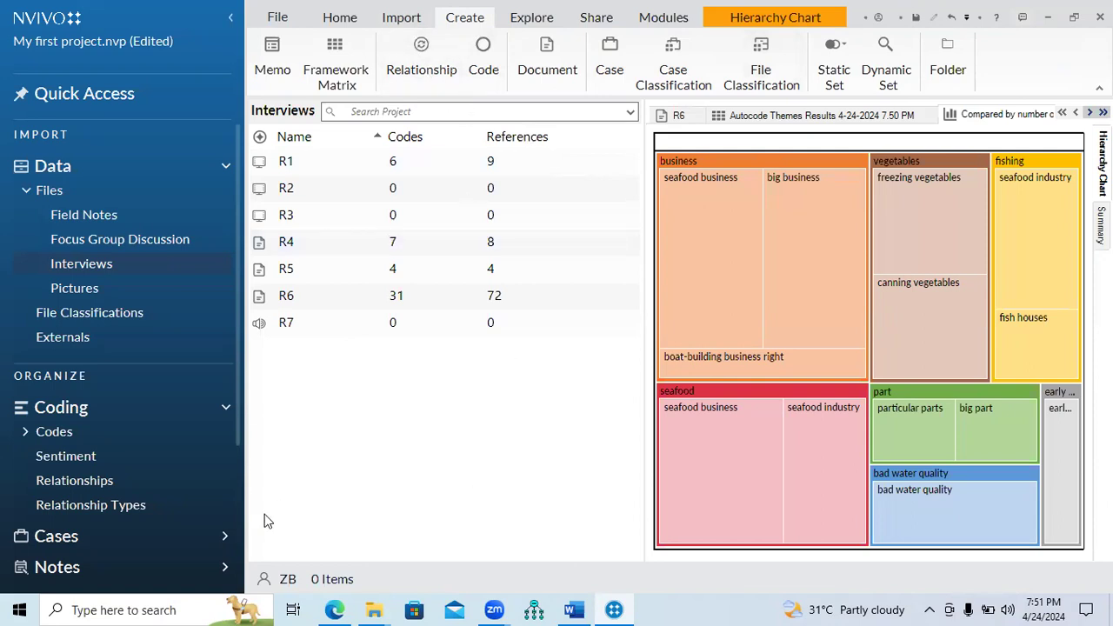
{"action": "left_click_drag", "start_coordinate": [235, 417], "coordinate": [229, 470]}
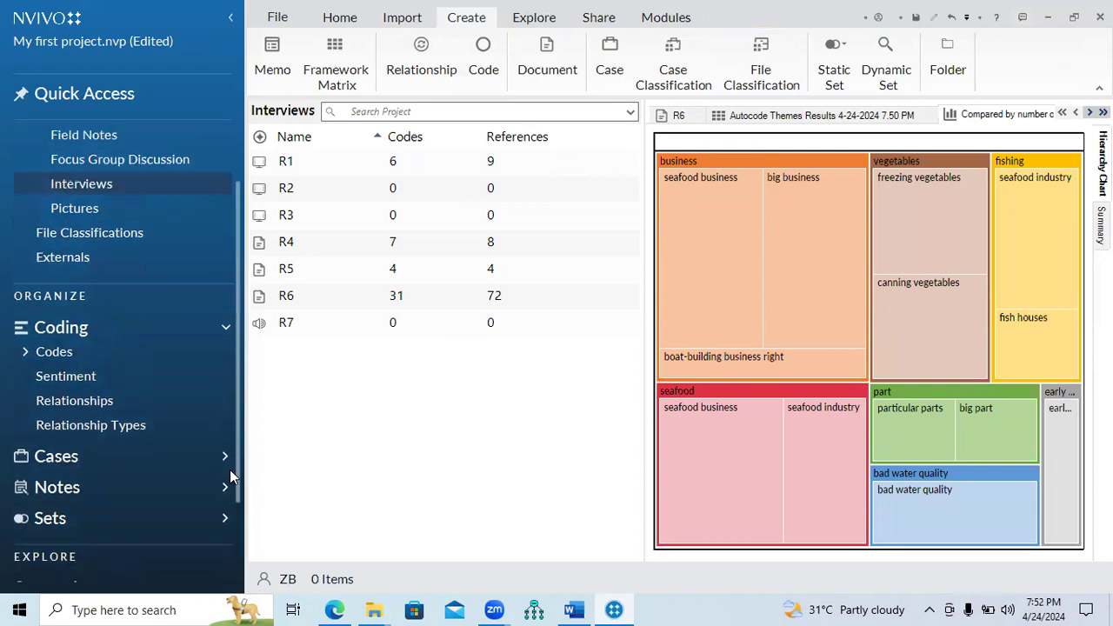
{"action": "left_click", "coordinate": [347, 606]}
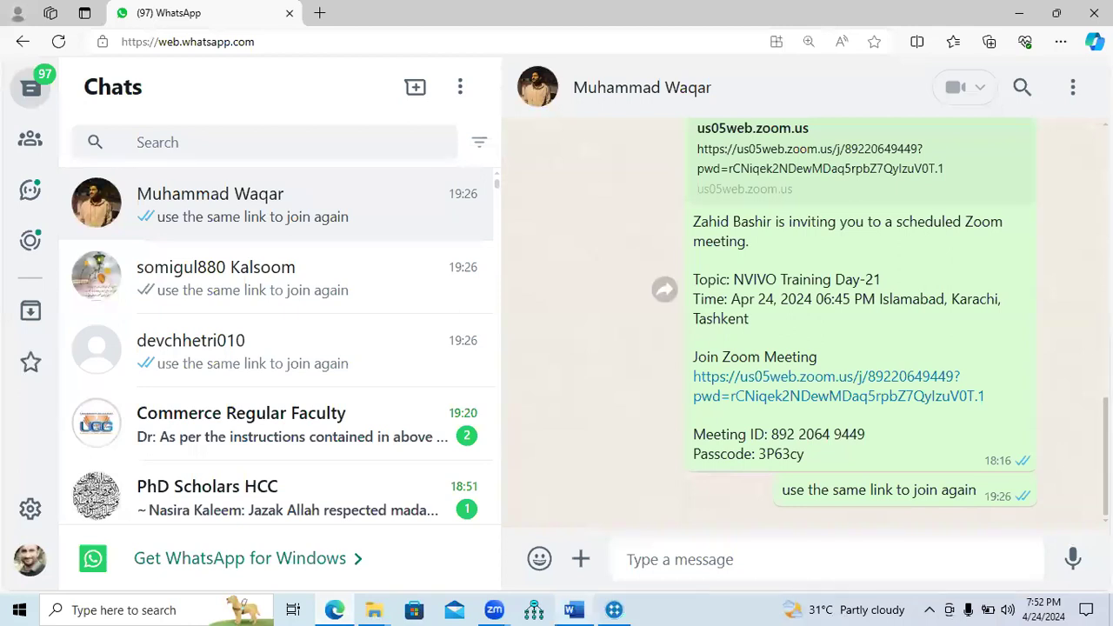
Step: Return to the Word guide and read the sections on creating memos and on creating annotations and see-also links
{"action": "left_click", "coordinate": [574, 610]}
{"action": "scroll", "coordinate": [564, 365], "scroll_direction": "down", "scroll_amount": 1}
{"action": "scroll", "coordinate": [564, 365], "scroll_direction": "down", "scroll_amount": 5}
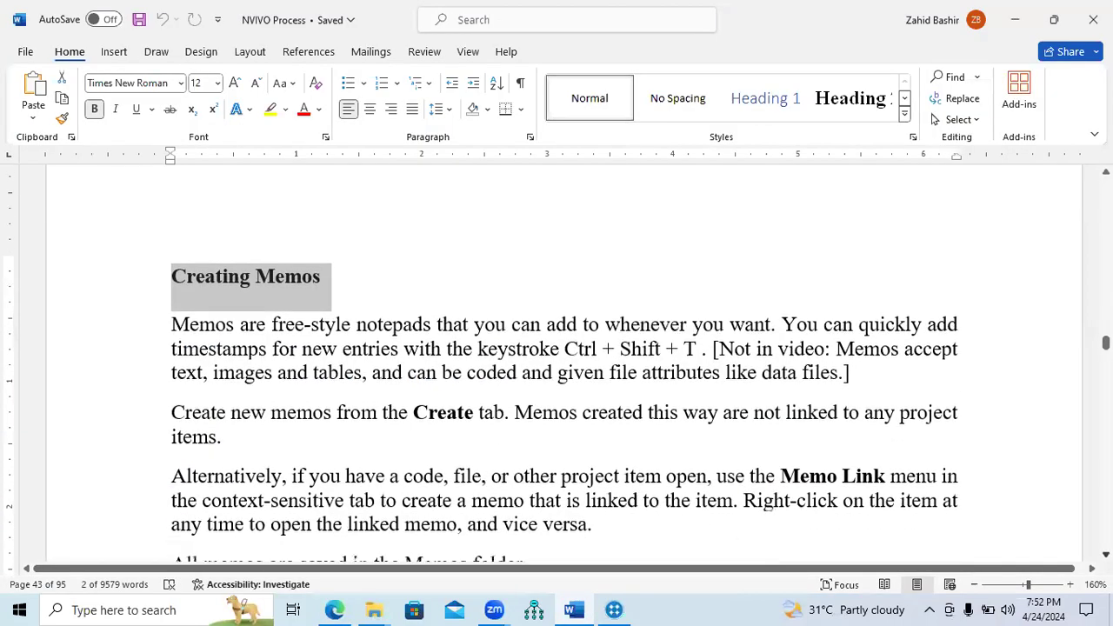
{"action": "scroll", "coordinate": [564, 365], "scroll_direction": "down", "scroll_amount": 1}
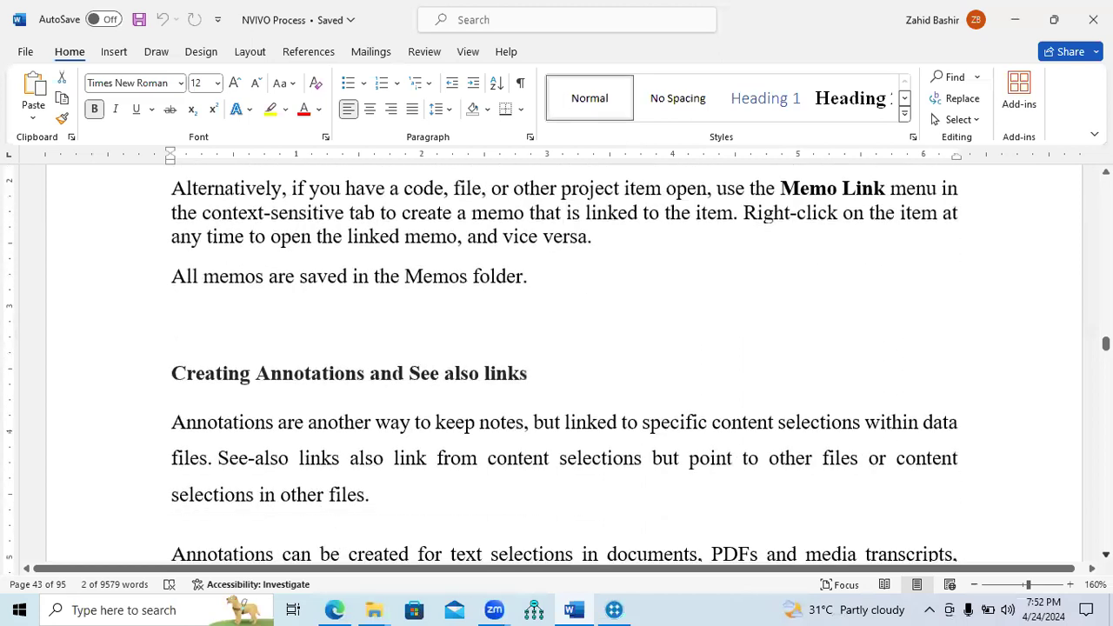
{"action": "scroll", "coordinate": [512, 321], "scroll_direction": "down", "scroll_amount": 2}
{"action": "left_click_drag", "start_coordinate": [204, 249], "coordinate": [456, 256]}
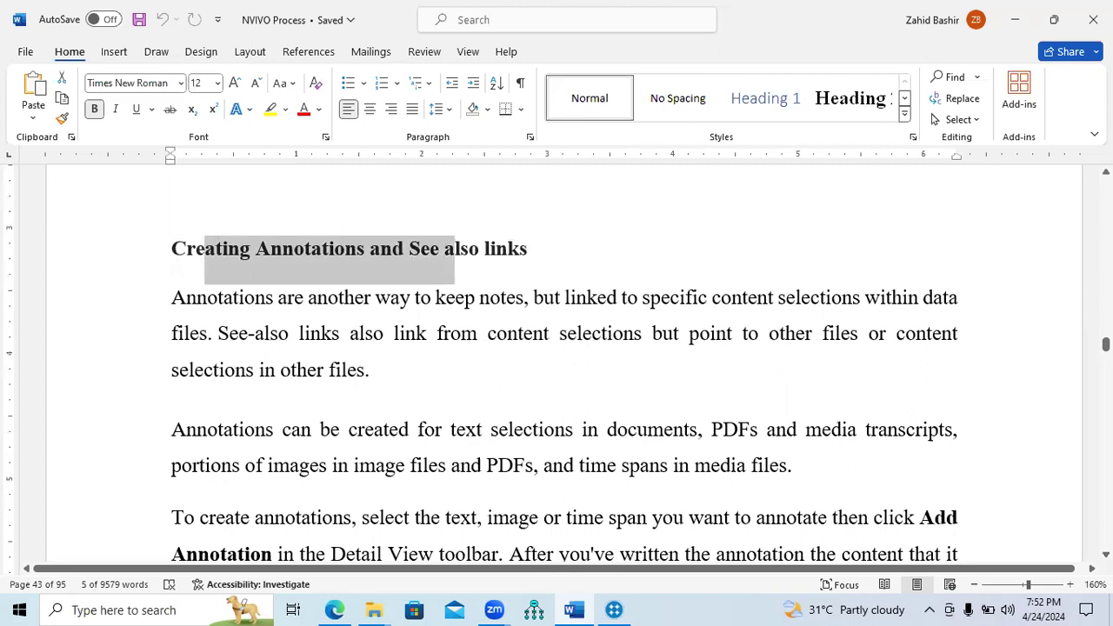
Step: Read the guide's section on cases and go on to the "Classifications" heading
{"action": "scroll", "coordinate": [935, 435], "scroll_direction": "down", "scroll_amount": 12}
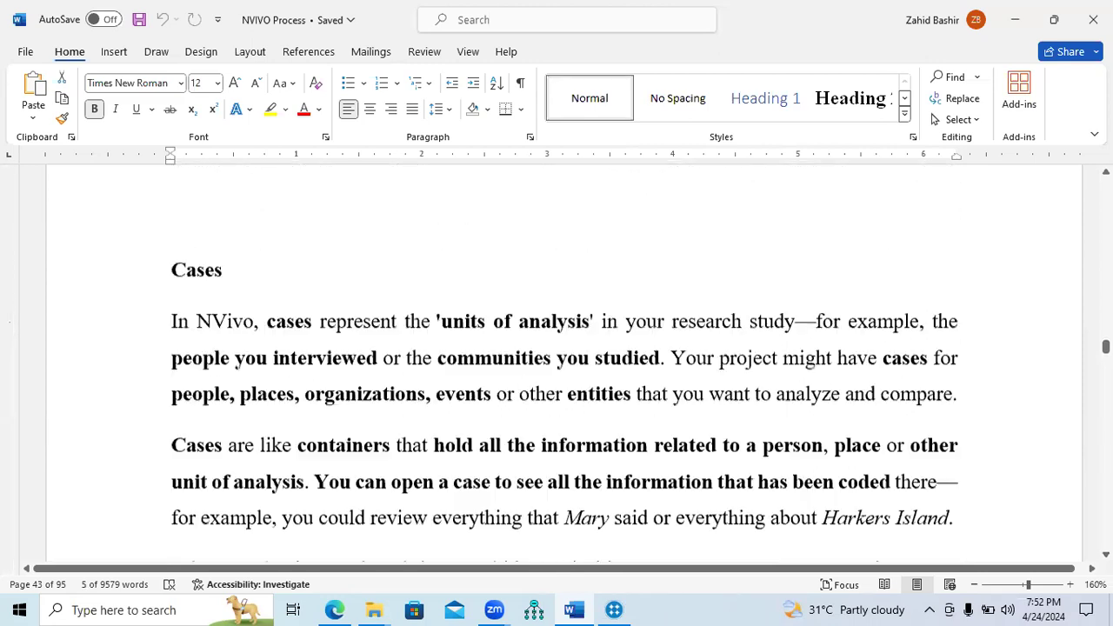
{"action": "left_click_drag", "start_coordinate": [174, 197], "coordinate": [229, 212]}
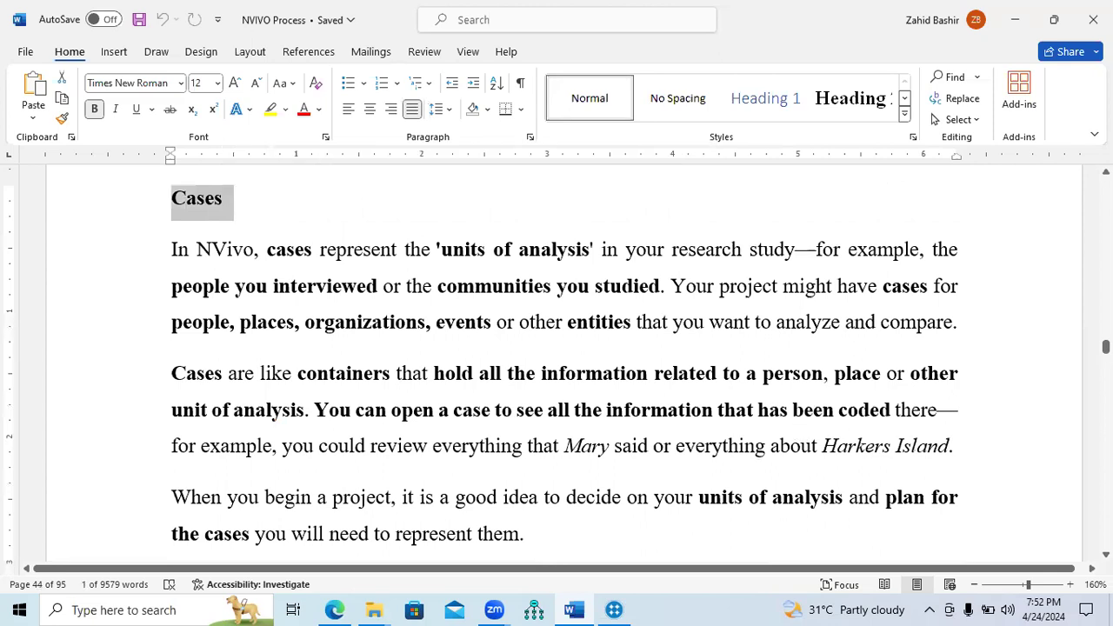
{"action": "scroll", "coordinate": [805, 445], "scroll_direction": "down", "scroll_amount": 4}
{"action": "scroll", "coordinate": [687, 400], "scroll_direction": "down", "scroll_amount": 5}
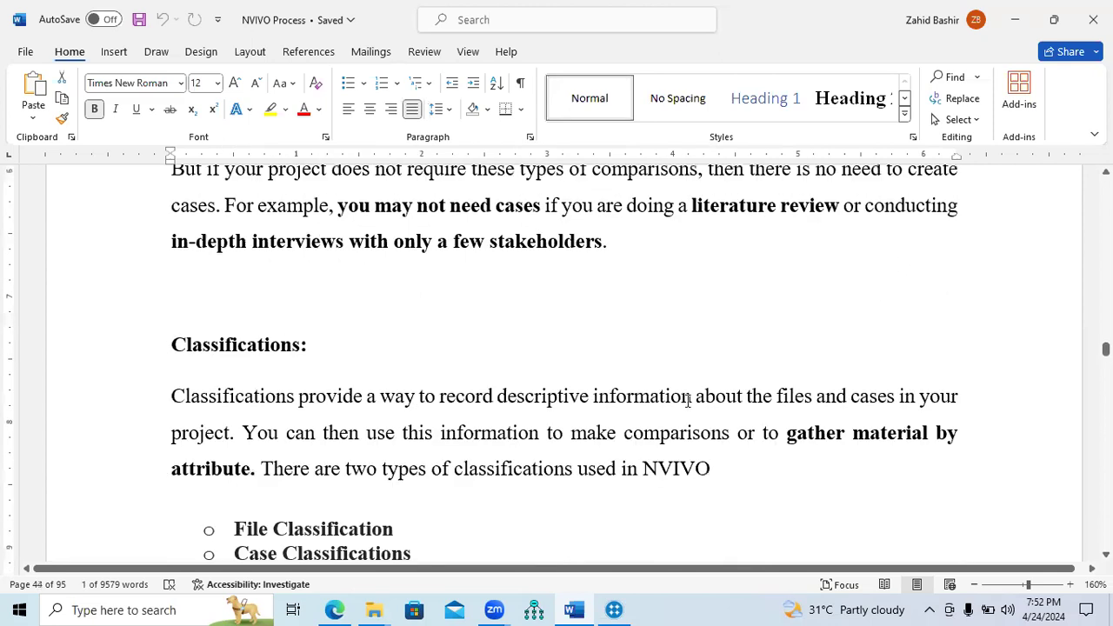
{"action": "left_click_drag", "start_coordinate": [171, 343], "coordinate": [316, 360]}
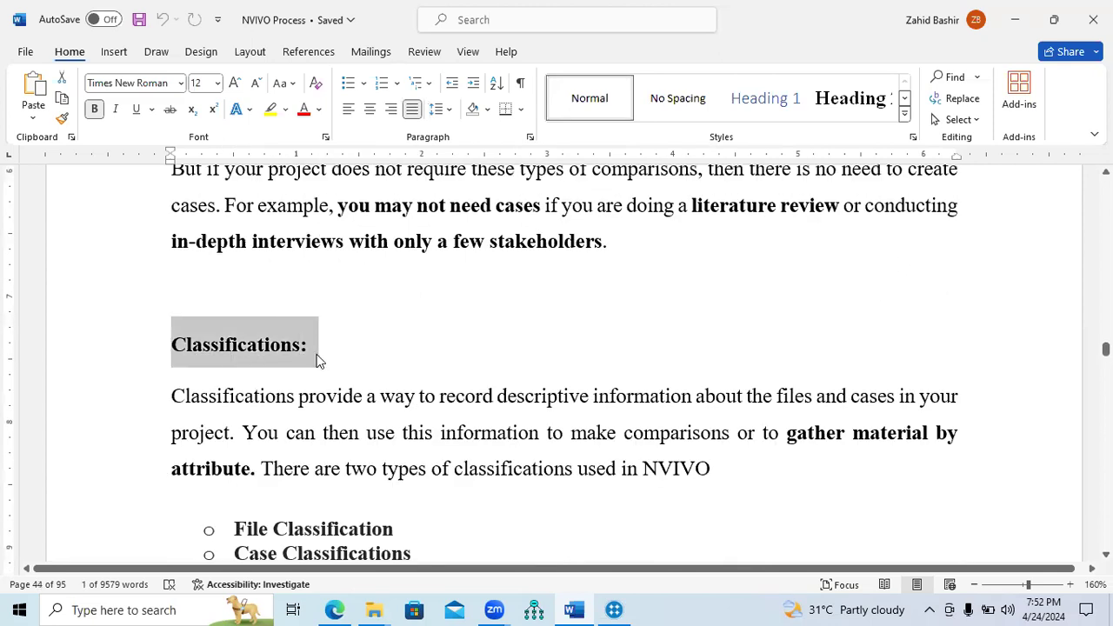
Step: Read the guide's "Creating File Classifications" section through to the instructions for adding participants to the "Interview" file classification
{"action": "scroll", "coordinate": [564, 356], "scroll_direction": "down", "scroll_amount": 4}
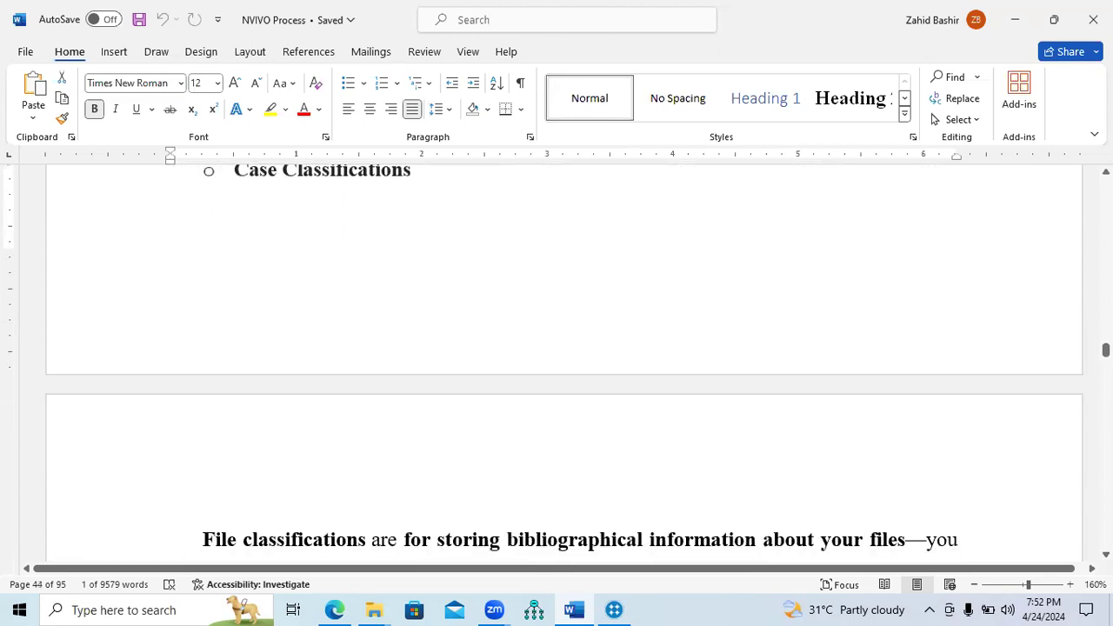
{"action": "scroll", "coordinate": [404, 295], "scroll_direction": "down", "scroll_amount": 9}
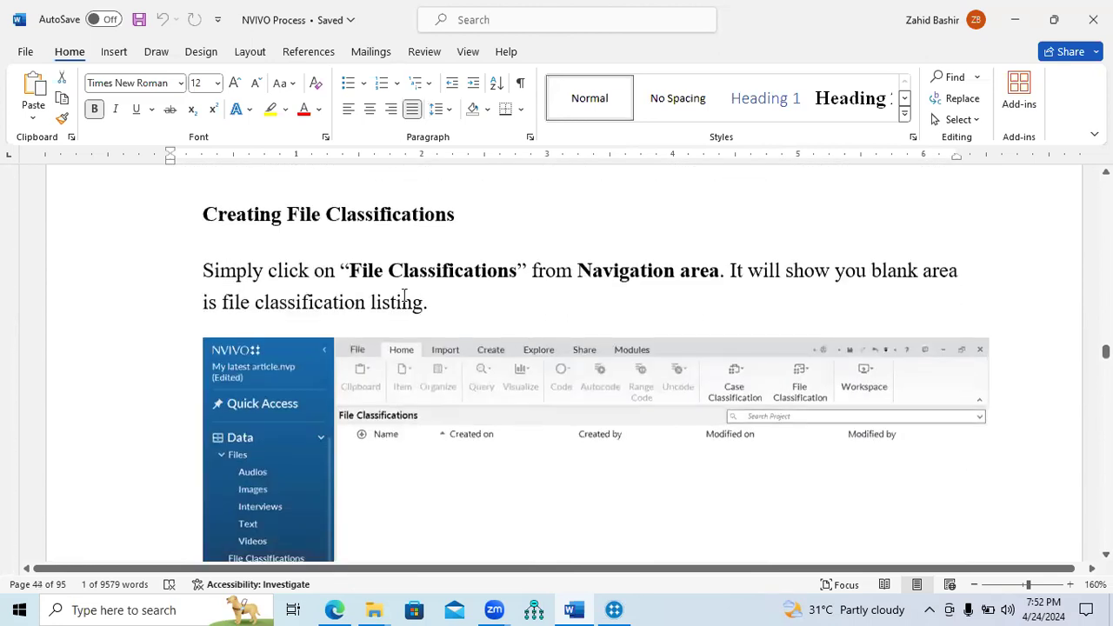
{"action": "left_click_drag", "start_coordinate": [207, 216], "coordinate": [469, 222]}
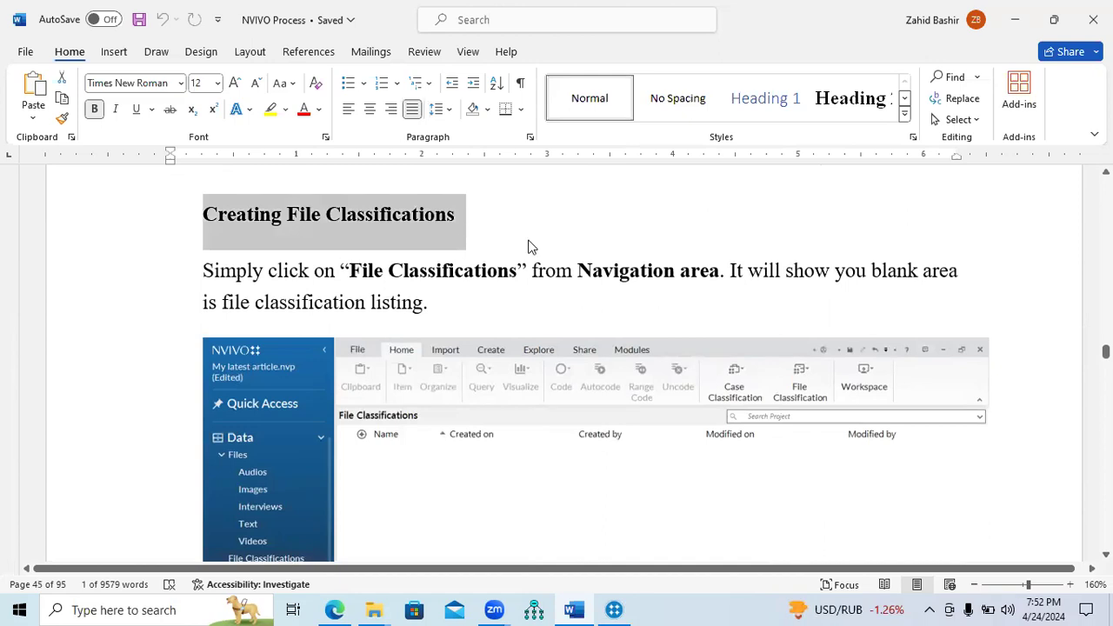
{"action": "scroll", "coordinate": [556, 365], "scroll_direction": "down", "scroll_amount": 7}
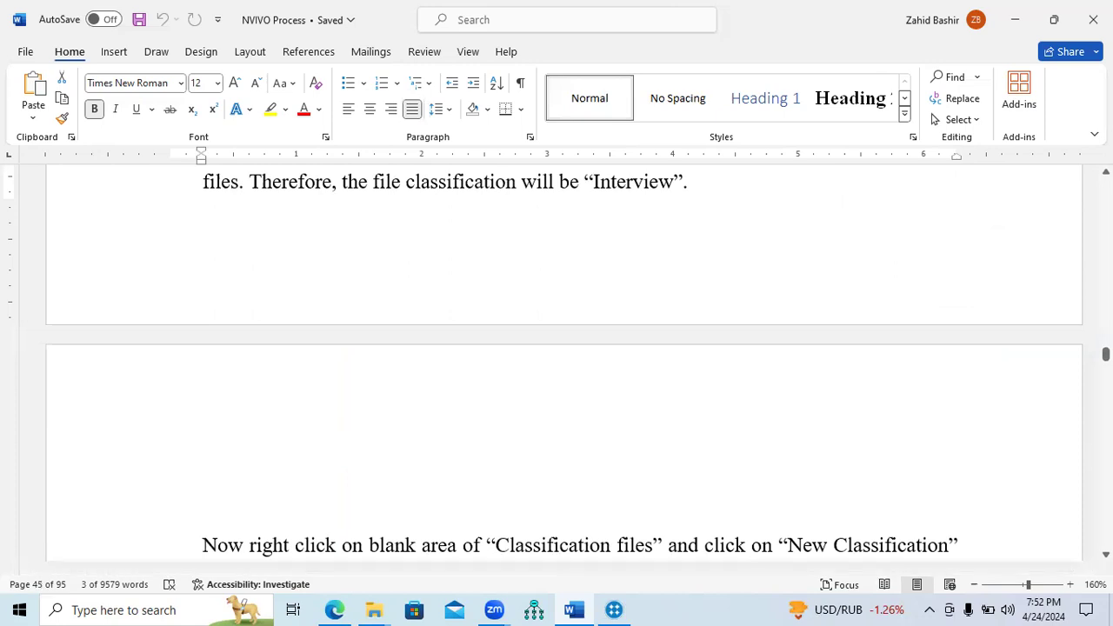
{"action": "scroll", "coordinate": [557, 365], "scroll_direction": "down", "scroll_amount": 5}
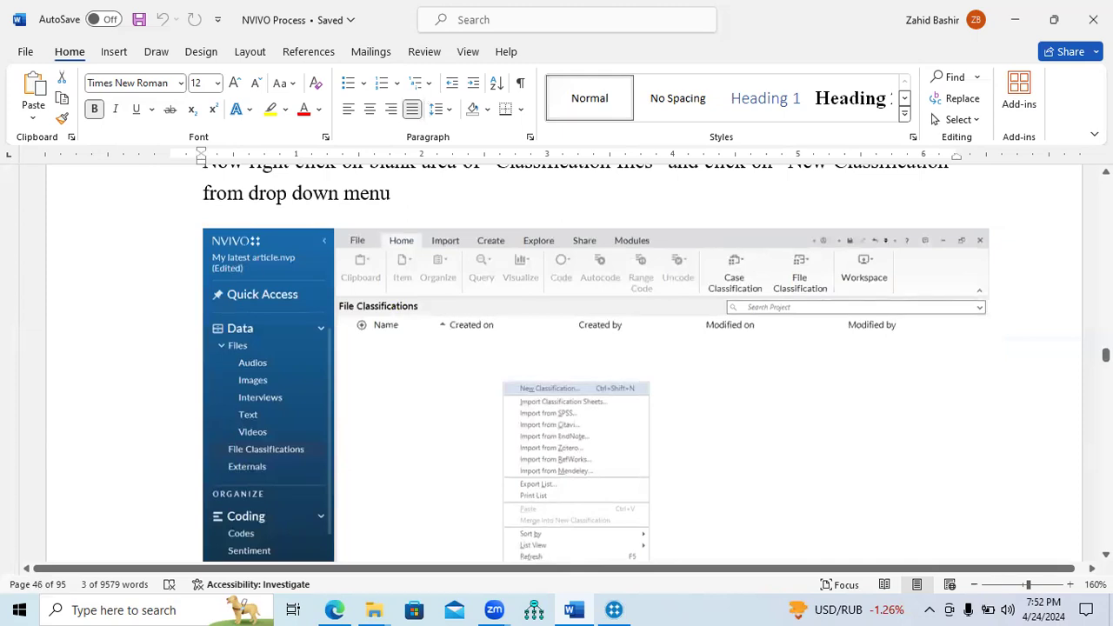
{"action": "scroll", "coordinate": [557, 366], "scroll_direction": "down", "scroll_amount": 5}
{"action": "scroll", "coordinate": [557, 366], "scroll_direction": "down", "scroll_amount": 12}
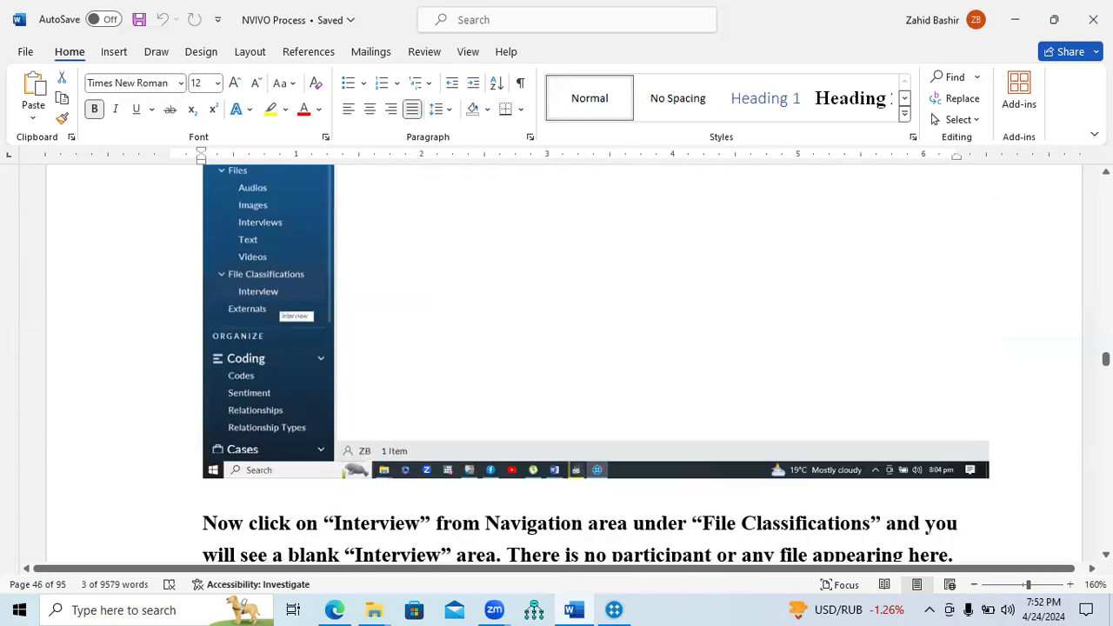
{"action": "scroll", "coordinate": [925, 410], "scroll_direction": "down", "scroll_amount": 12}
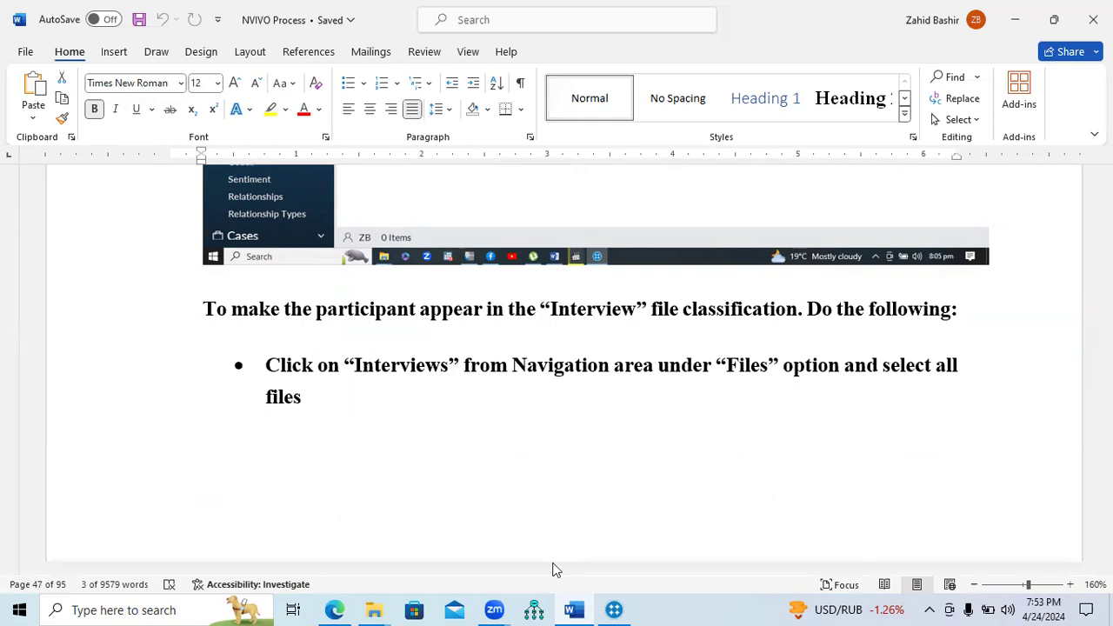
{"action": "key", "text": "alt+Tab"}
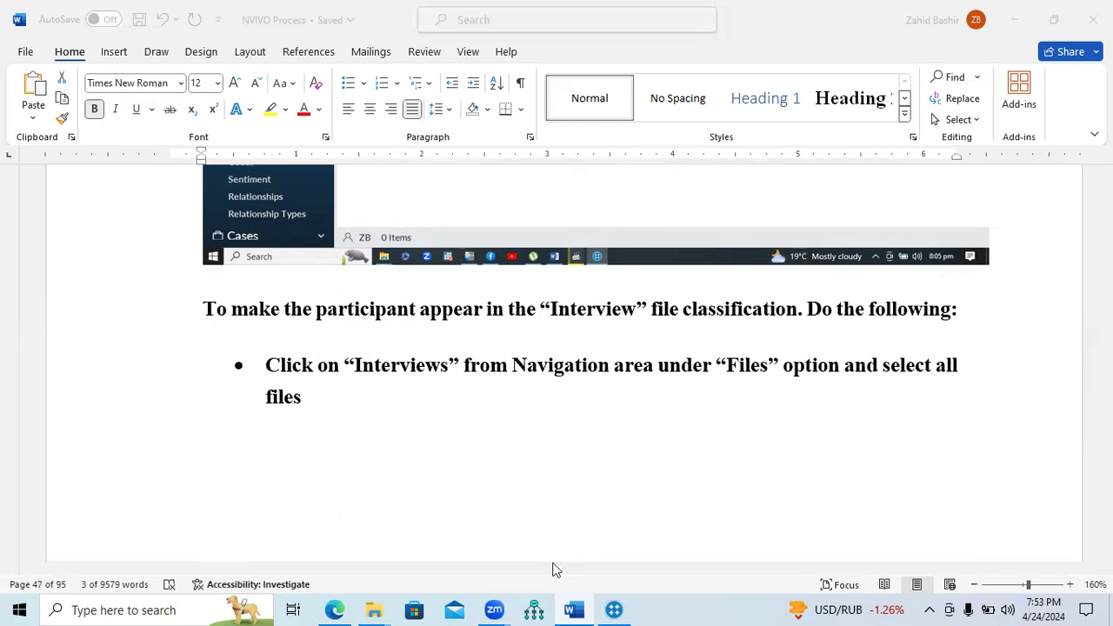